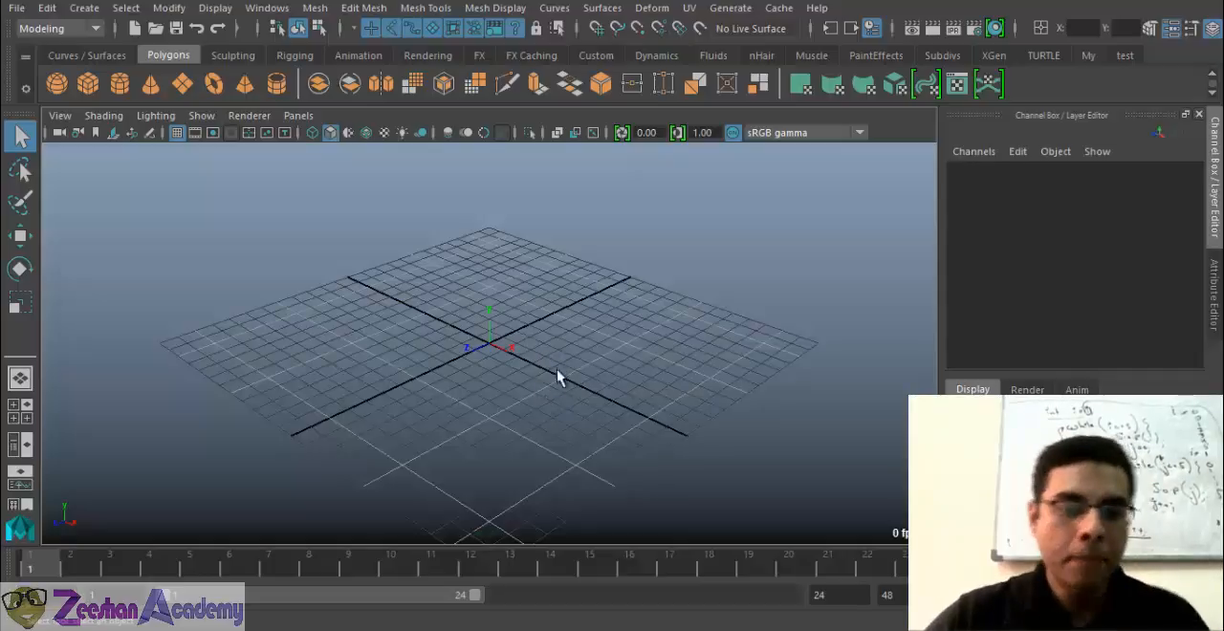
Draw a flat, wide polygon cube on the grid near the origin
alt+drag(529, 427, 449, 429)
alt+right_drag(450, 429, 746, 443)
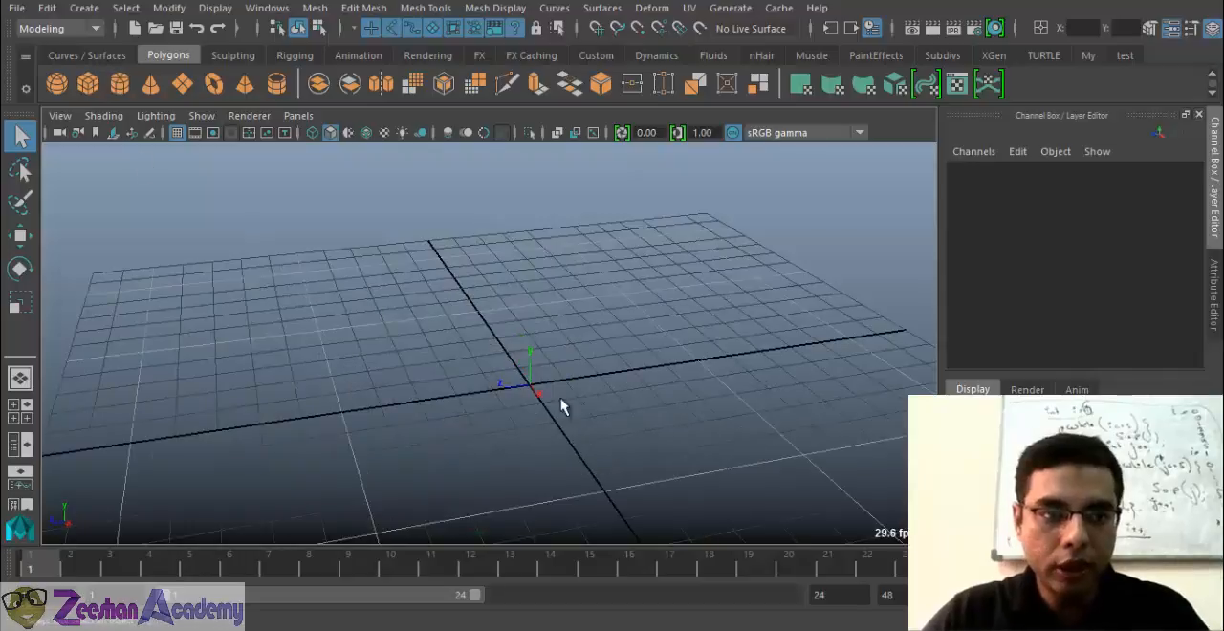
mouse_move(561, 400)
alt+mouse_down()
mouse_move(426, 361)
mouse_move(366, 317)
mouse_move(809, 430)
alt+mouse_up()
mouse_move(807, 421)
mouse_down()
mouse_move(796, 343)
mouse_move(771, 369)
mouse_up()
alt+drag(704, 412, 663, 389)
alt+right_drag(664, 389, 494, 410)
key(w)
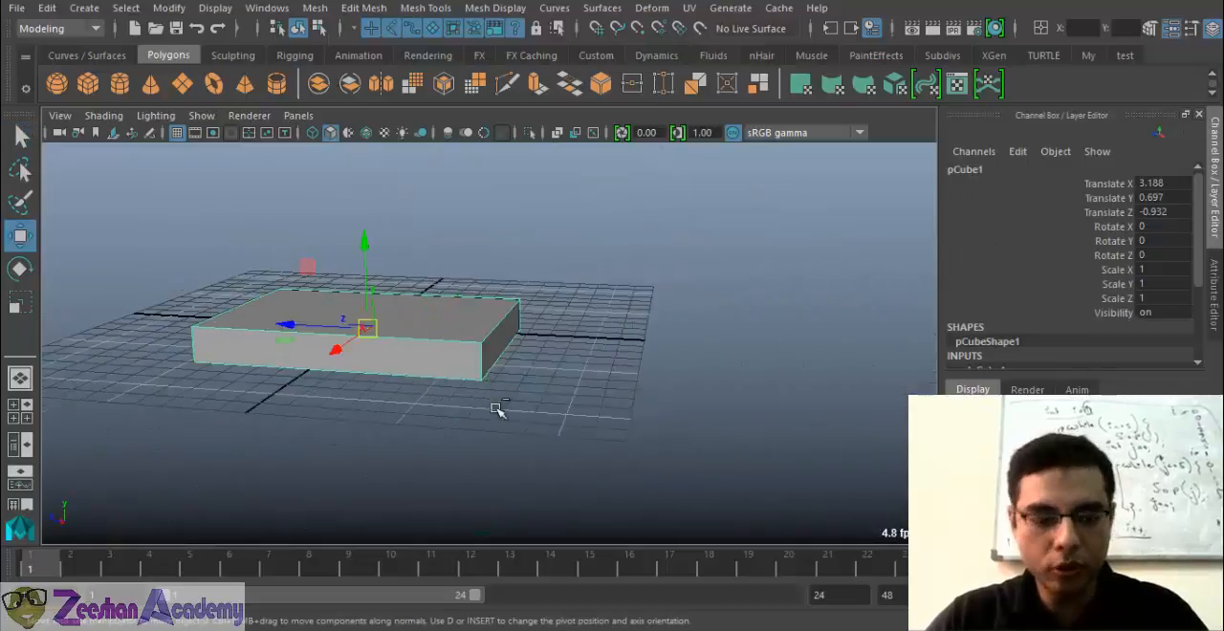
Duplicate the flat box and move the copy along Z to about -13.5, beside the original
key(ctrl+d)
drag(292, 326, 586, 380)
alt+drag(451, 390, 426, 299)
drag(559, 410, 522, 359)
alt+drag(559, 410, 565, 446)
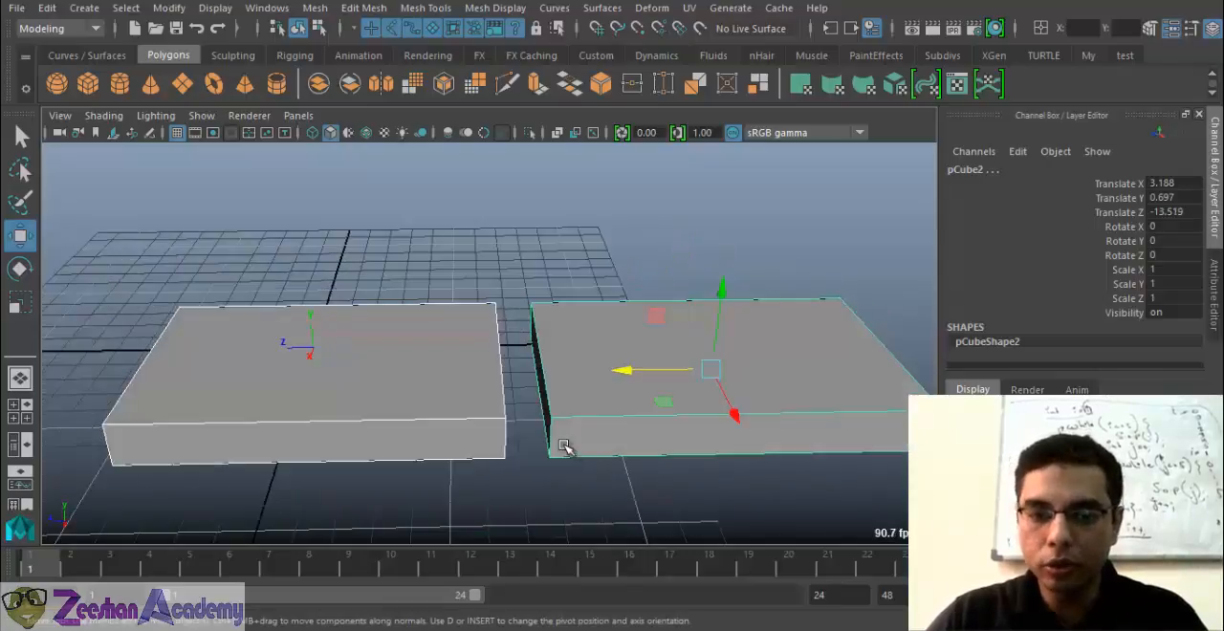
Delete the duplicated box
click(476, 364)
alt+drag(432, 404, 547, 372)
scroll(1000, 356, down, 1)
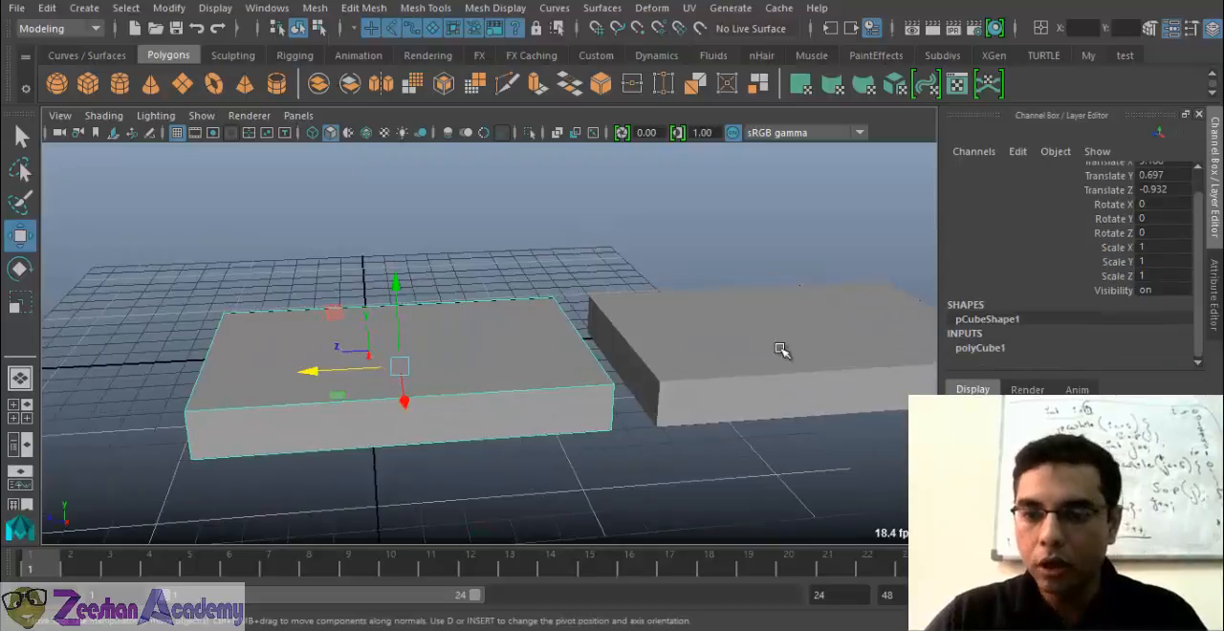
click(781, 348)
key(Delete)
Move the remaining box along Z to about 6.89, clear of the origin
click(383, 355)
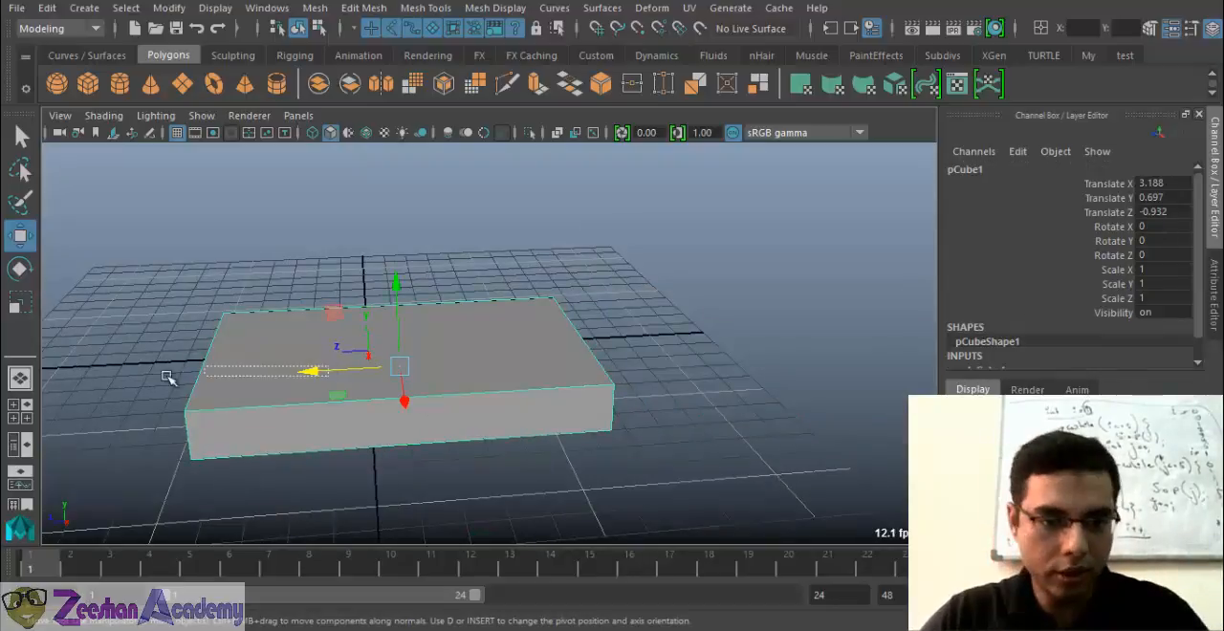
middle_drag(408, 377, 501, 363)
alt+drag(500, 364, 242, 404)
middle_drag(242, 403, 192, 163)
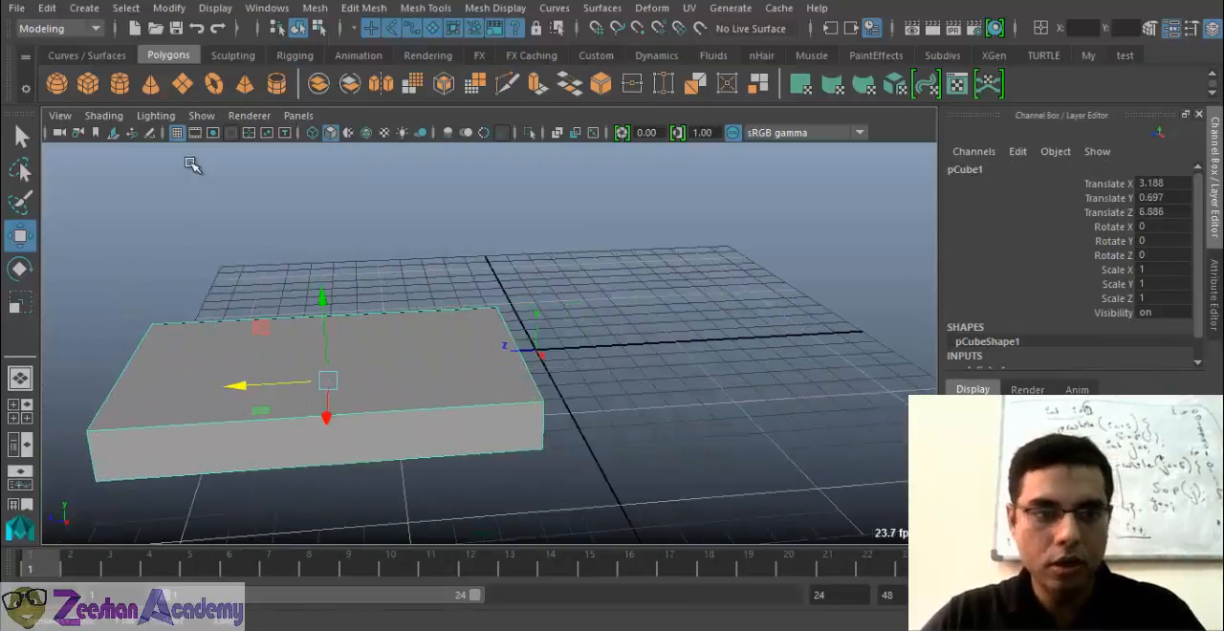
Draw a second flat polygon cube beside the first, about 7.3 wide, 1.1 high and 10.9 deep
click(87, 83)
alt+drag(660, 413, 564, 464)
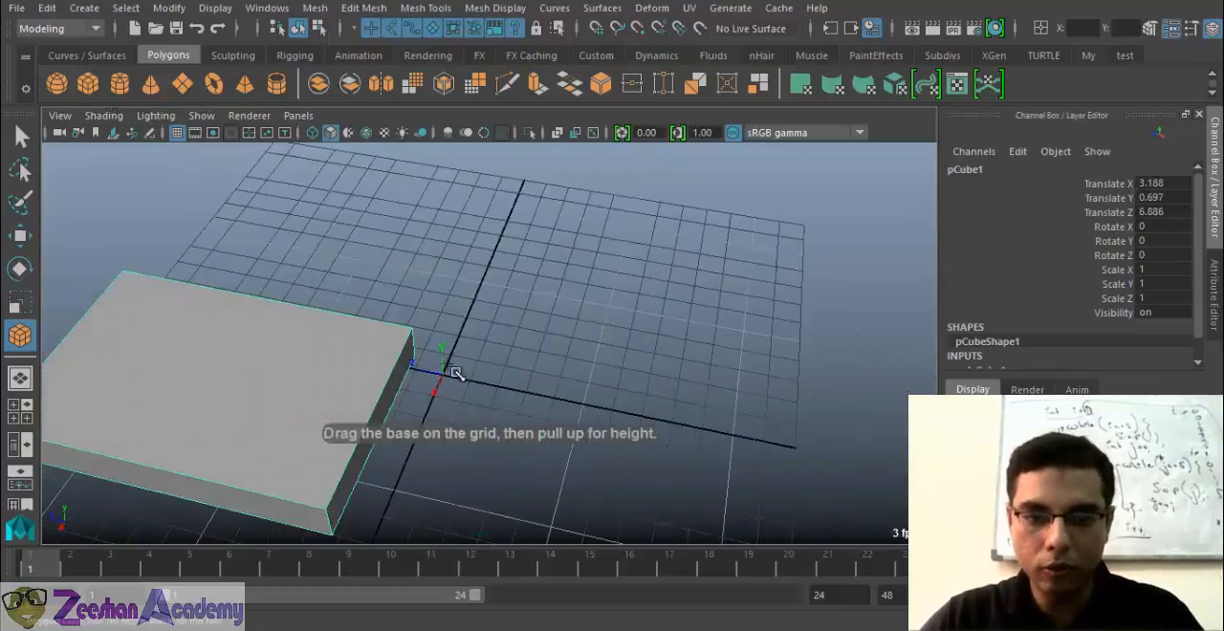
drag(461, 370, 770, 516)
alt+drag(565, 475, 597, 417)
alt+middle_drag(597, 417, 656, 418)
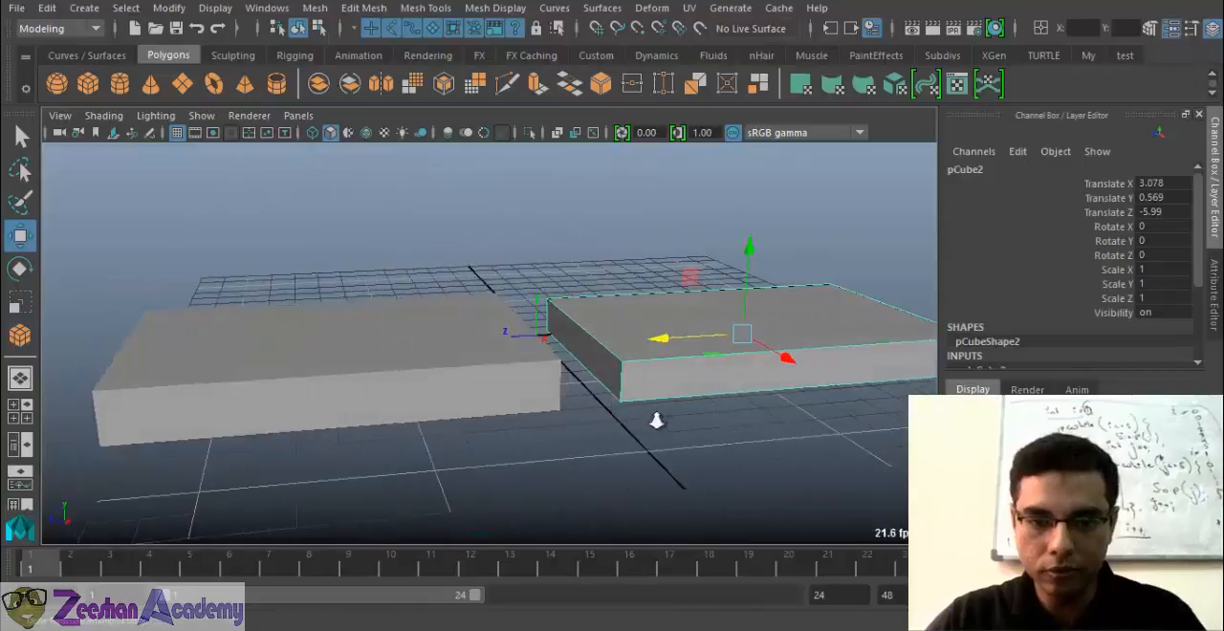
alt+right_drag(656, 418, 712, 411)
Scale the first box taller, to a Y scale of about 3.09
click(491, 341)
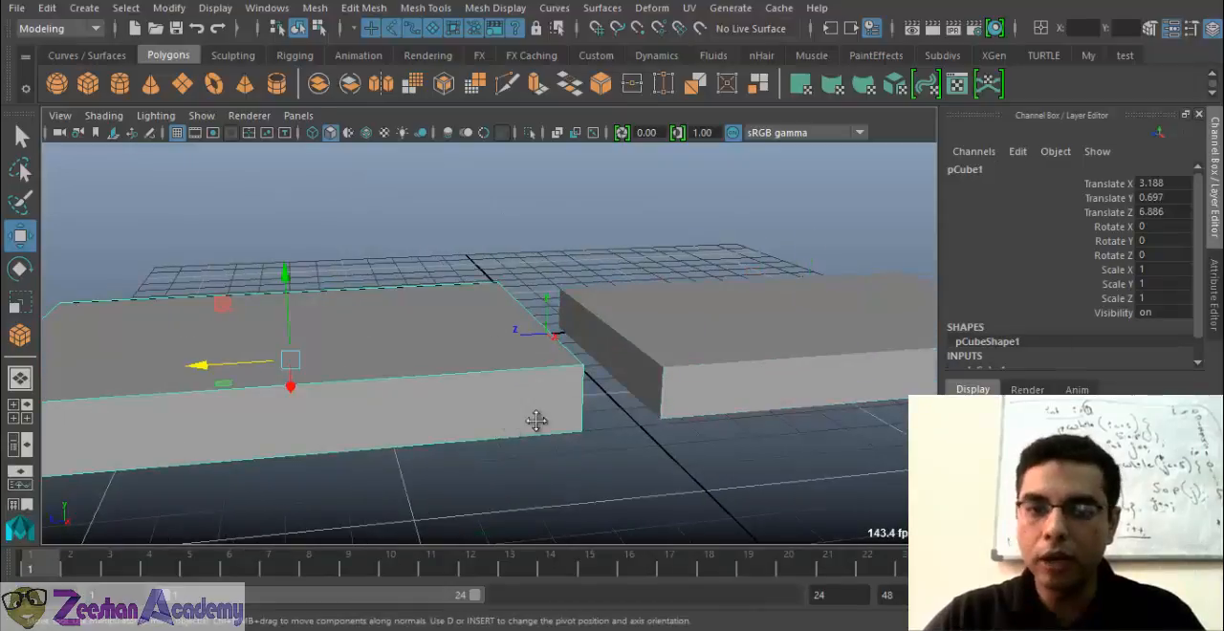
key(f)
scroll(1201, 277, down, 1)
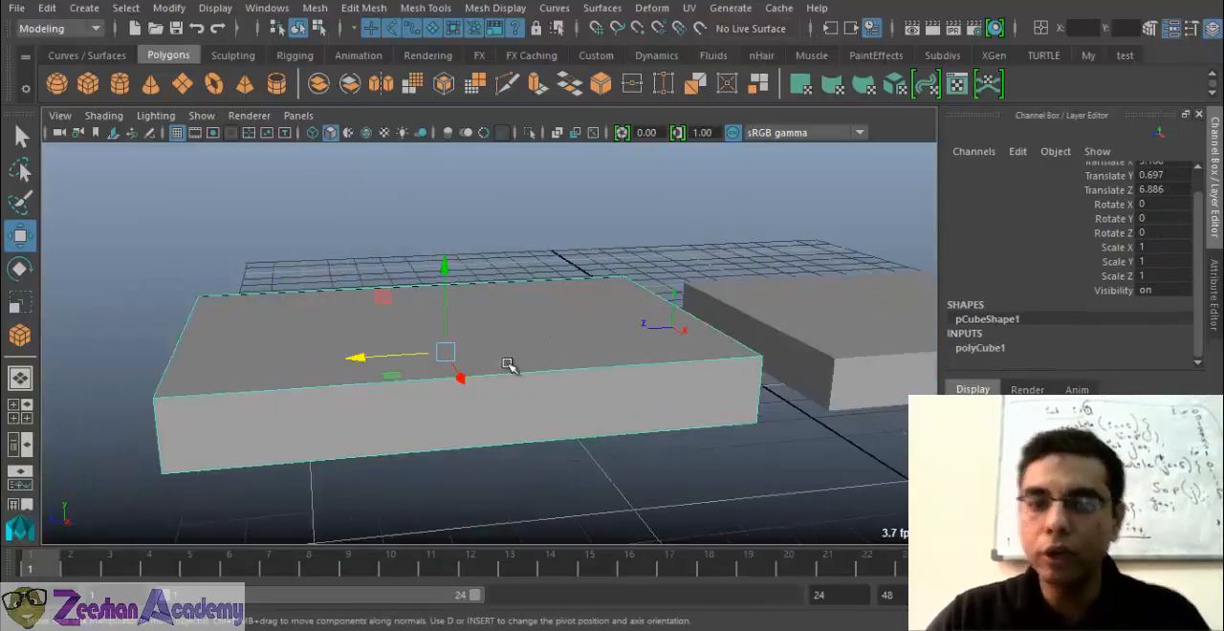
alt+drag(512, 357, 561, 167)
key(r)
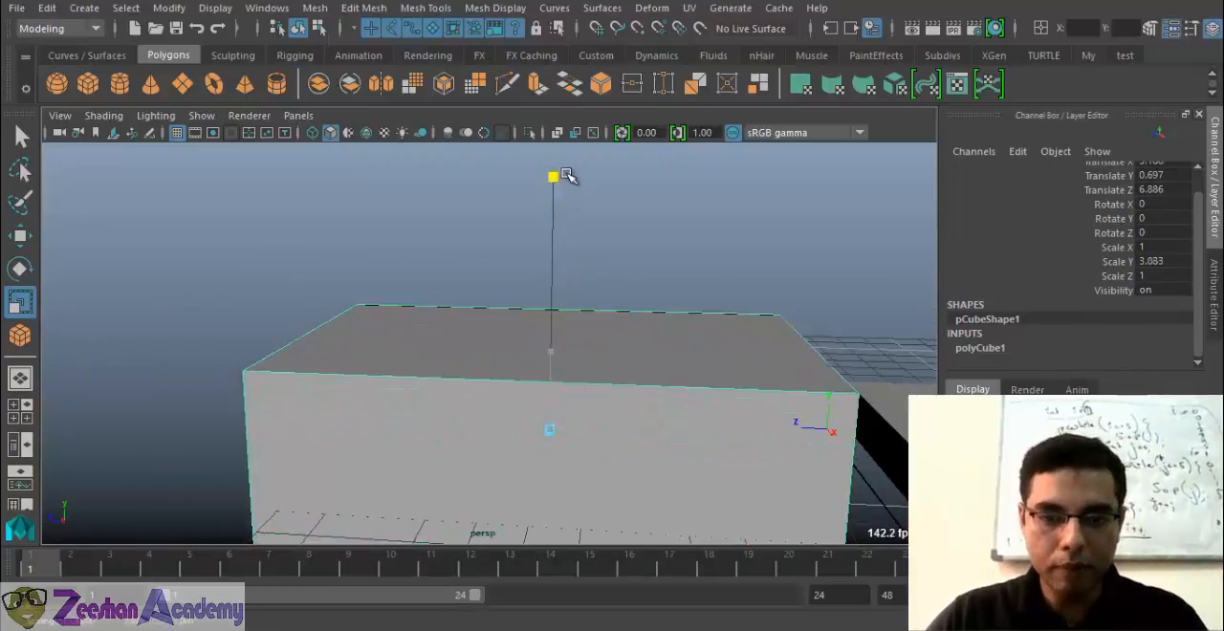
Raise the first box to a Y position of about 2.15 and narrow its Z scale to about 0.79
key(w)
drag(563, 356, 421, 375)
key(r)
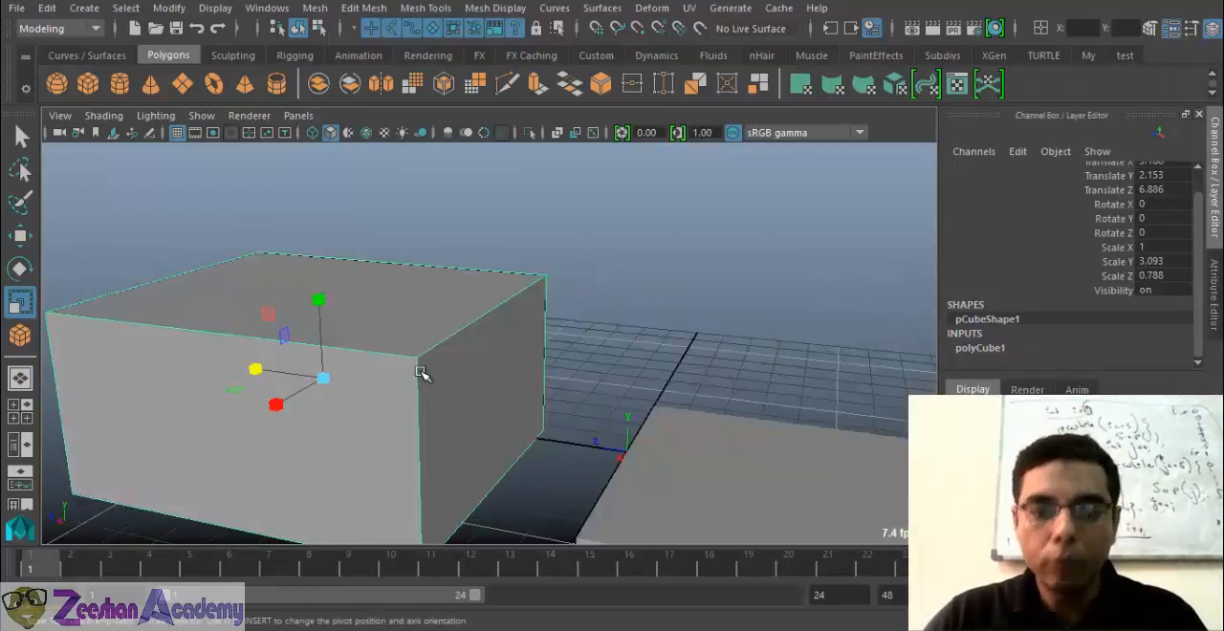
alt+drag(511, 357, 465, 355)
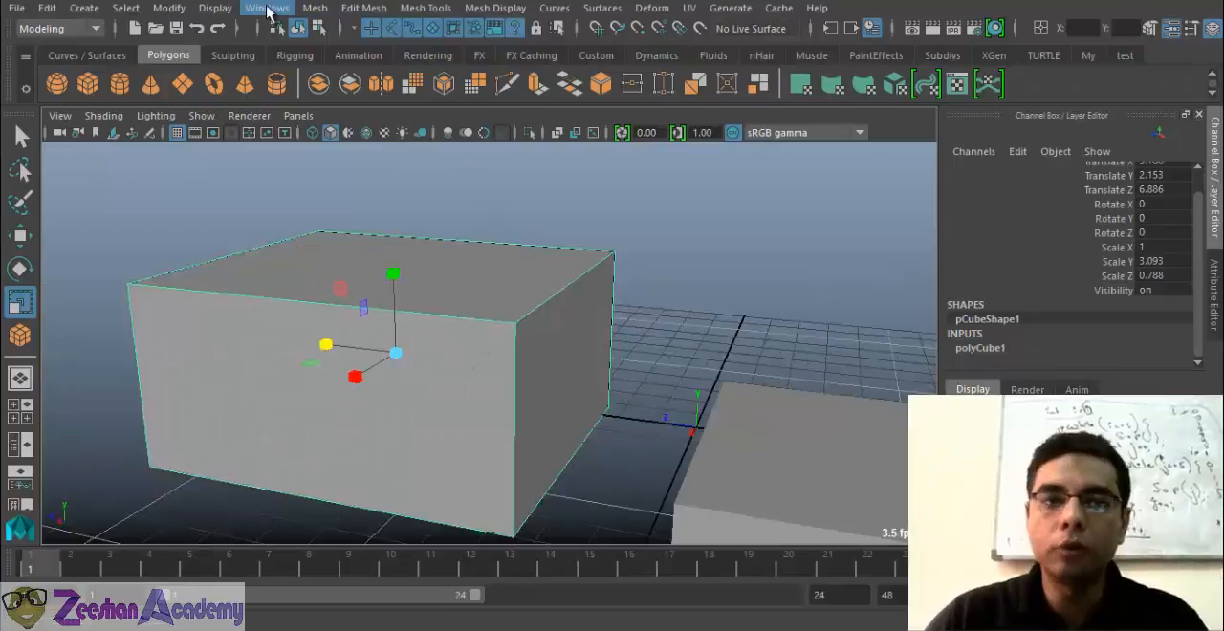
click(222, 12)
click(515, 331)
alt+middle_drag(514, 330, 500, 326)
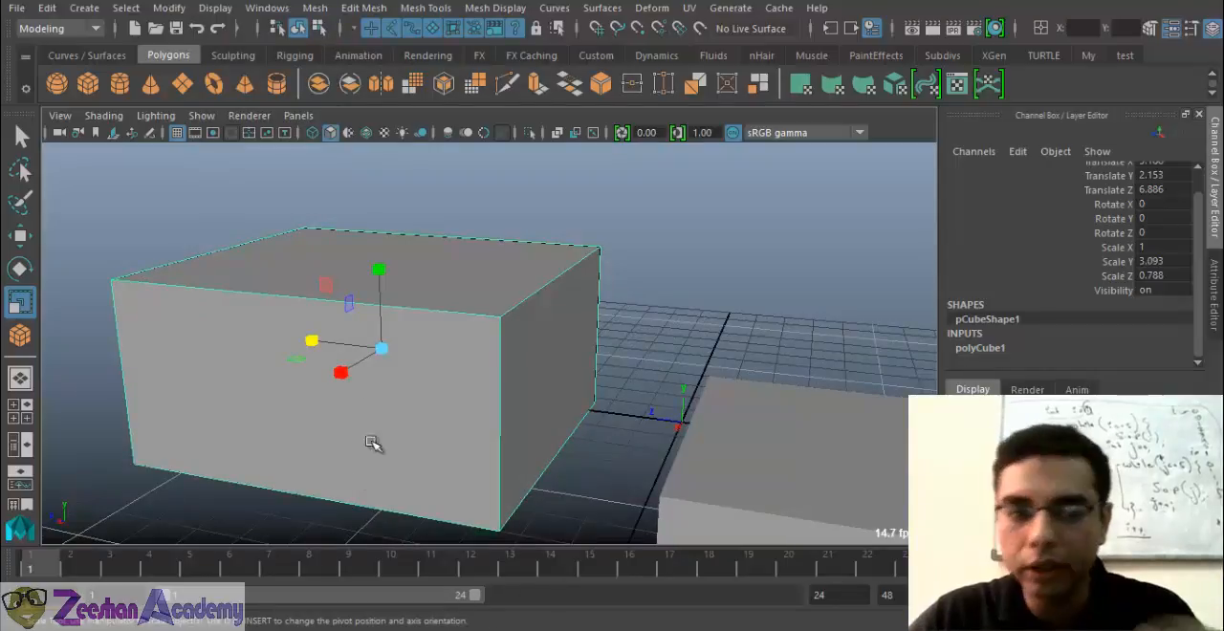
alt+drag(347, 452, 376, 412)
alt+drag(344, 451, 536, 382)
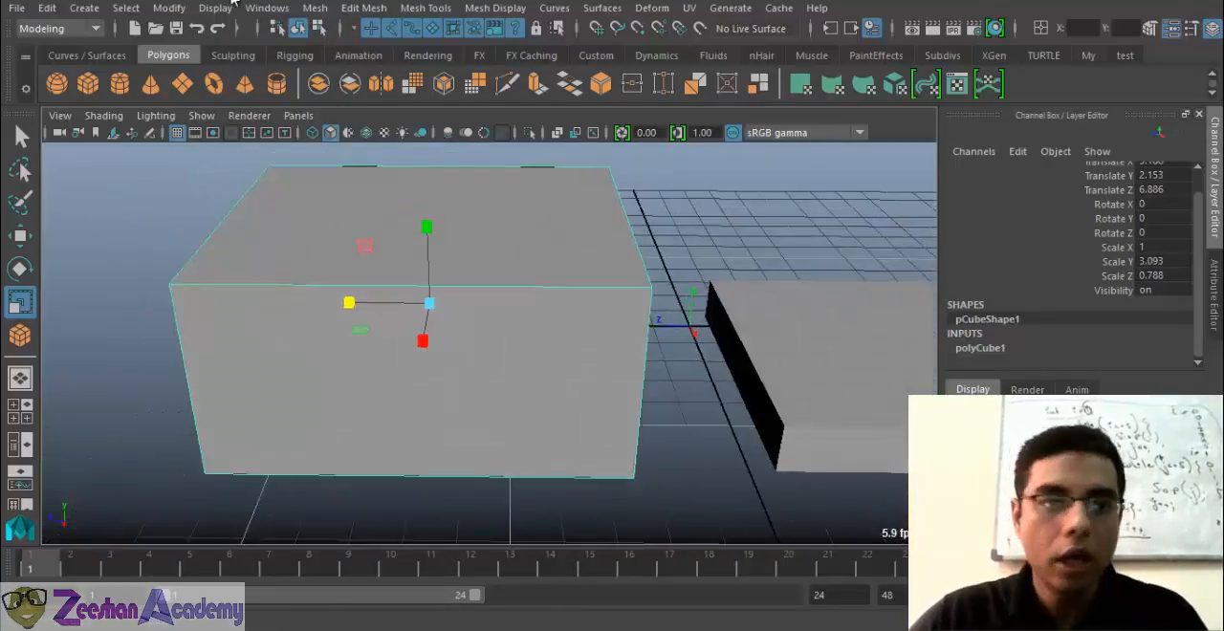
click(125, 7)
click(215, 409)
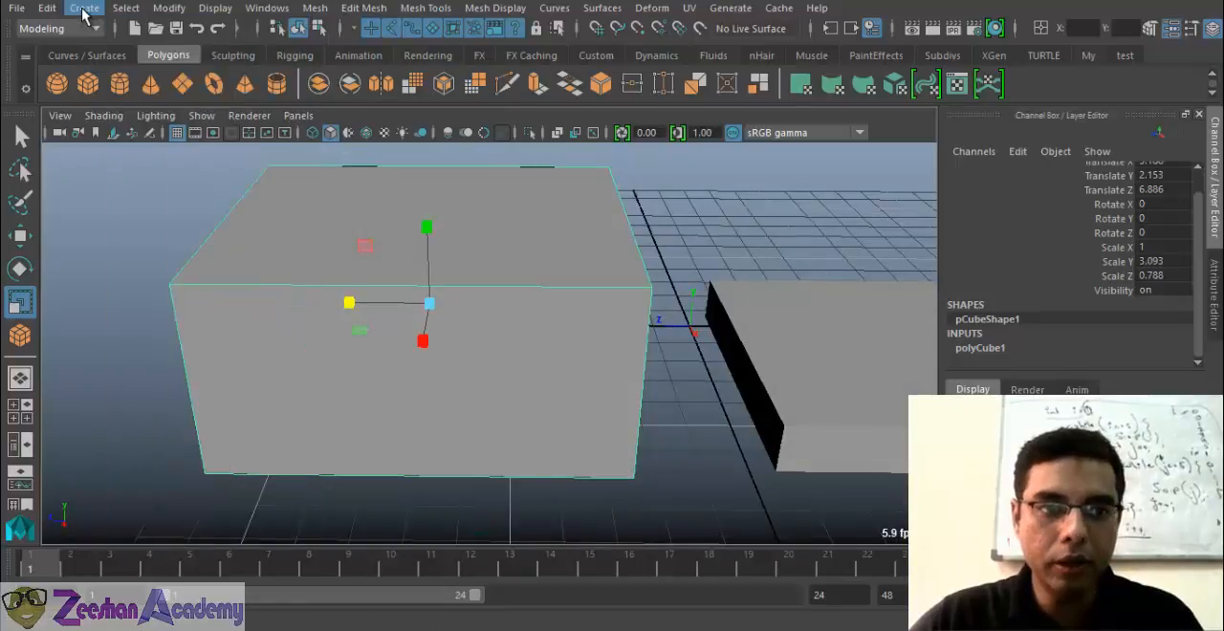
Create a "Low Poly" text object of type Poly in Times New Roman
click(84, 9)
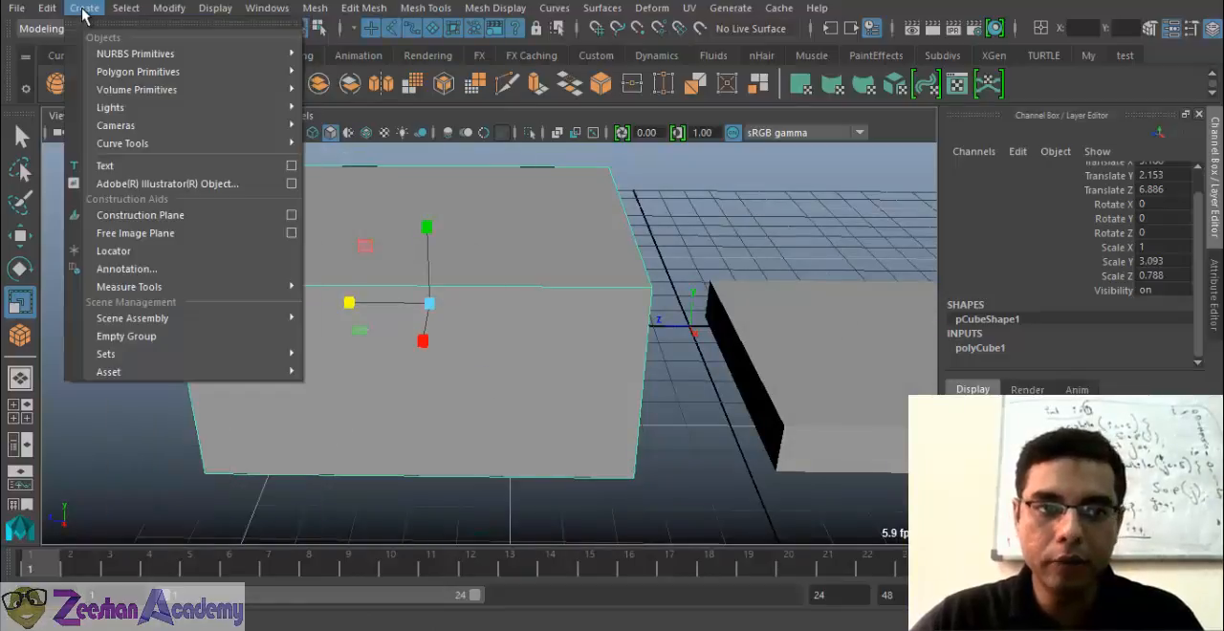
click(290, 166)
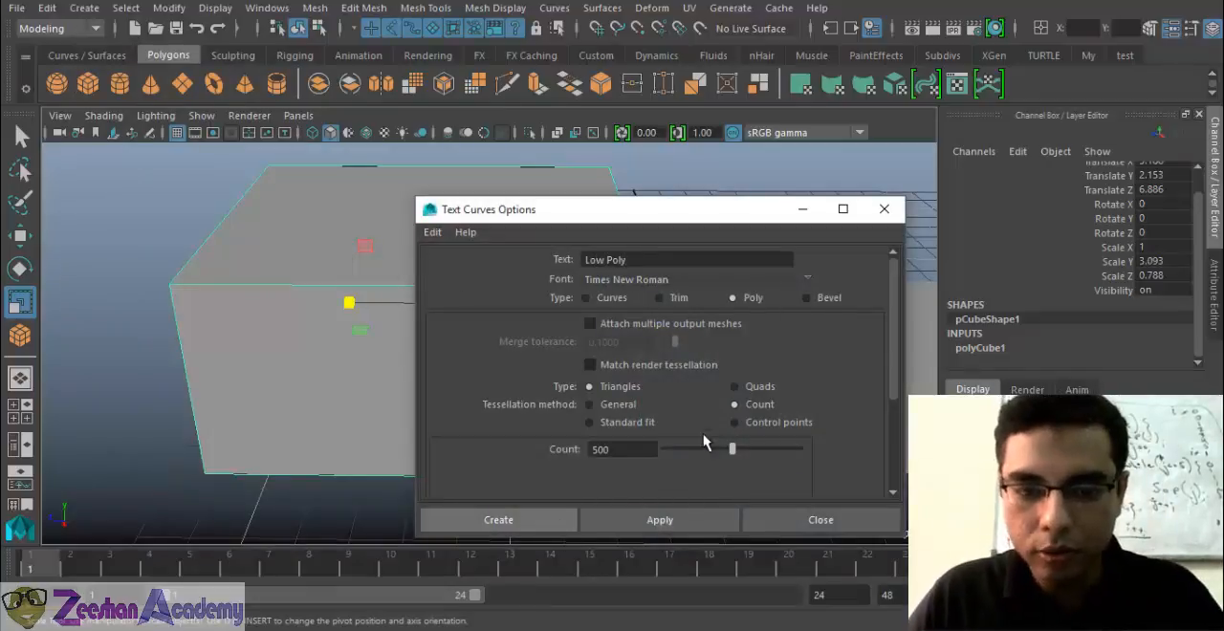
click(544, 524)
key(w)
drag(540, 344, 478, 450)
Try to turn the "Low Poly" text around freehand with the Rotate tool
key(e)
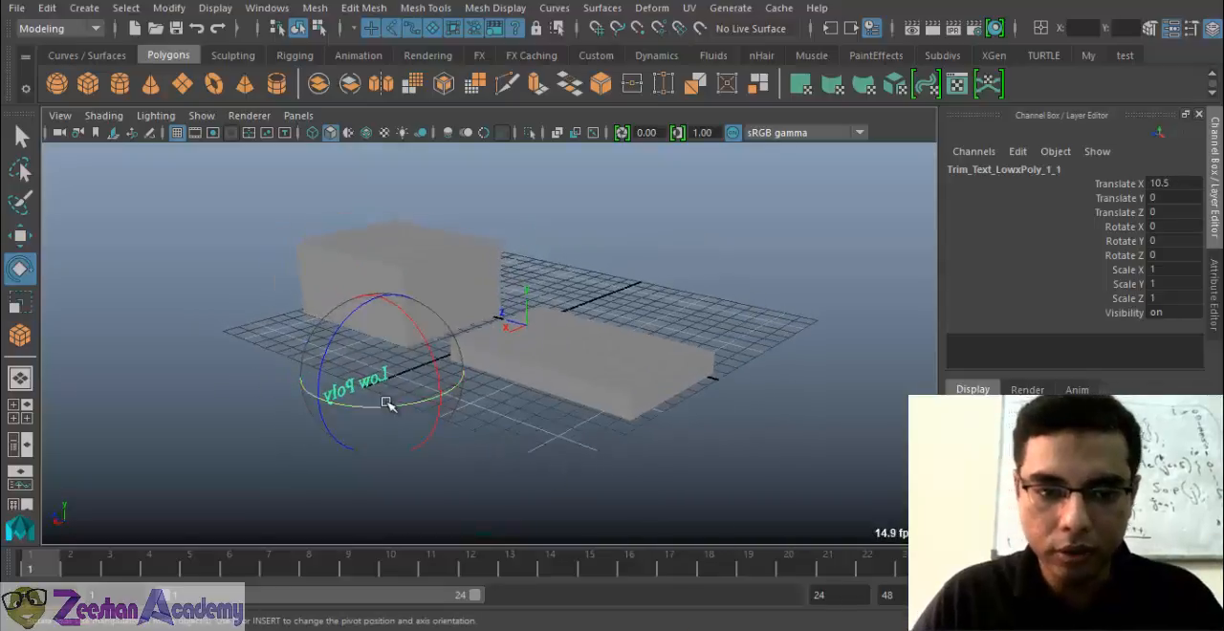
drag(390, 404, 445, 405)
click(1180, 229)
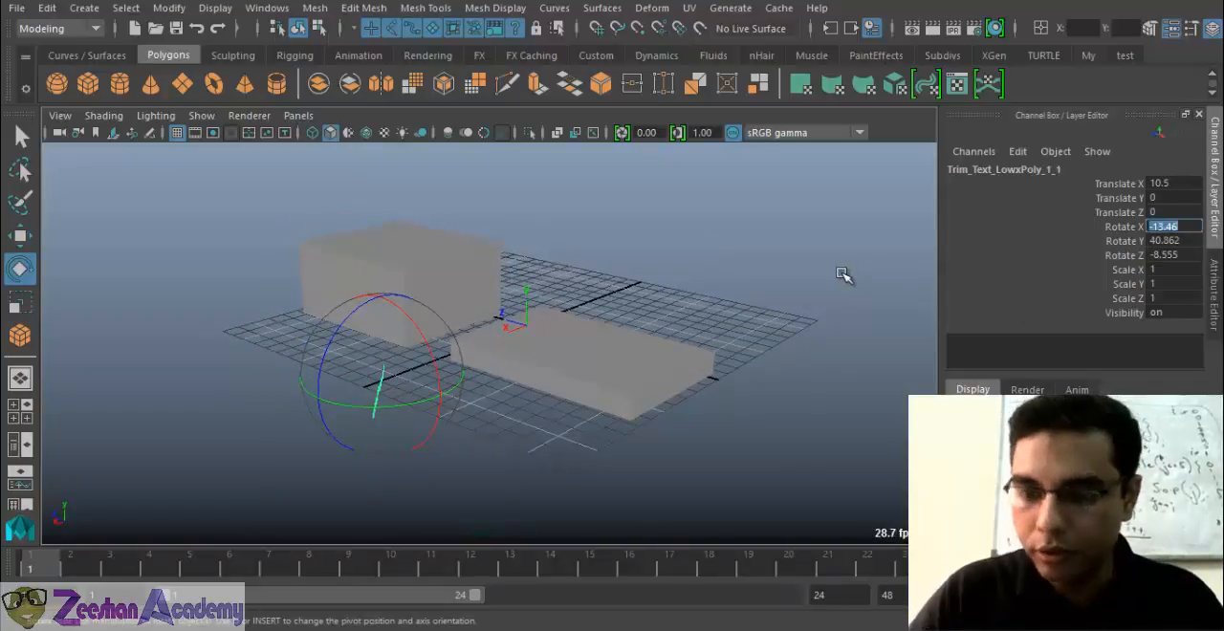
key(d)
click(1163, 227)
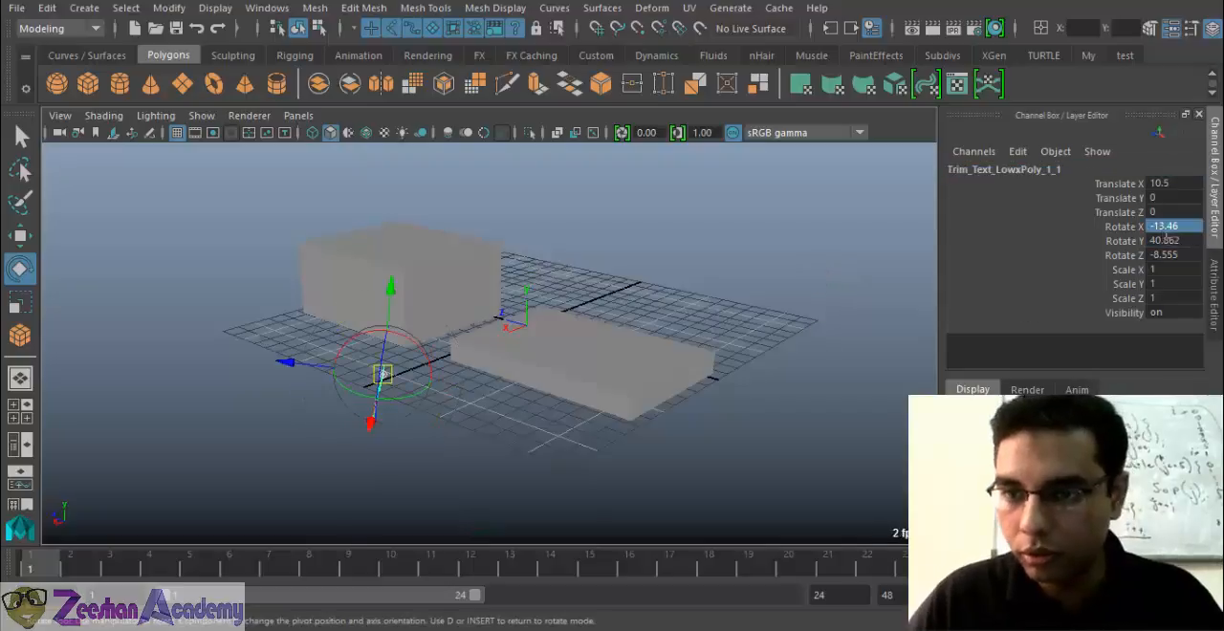
click(1056, 233)
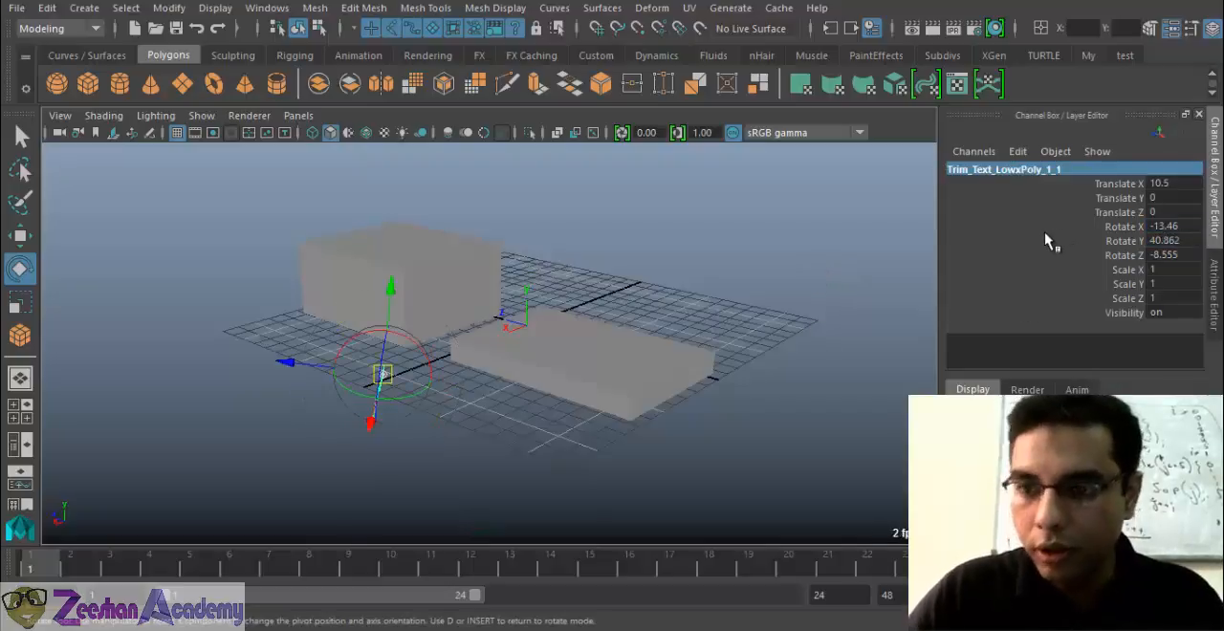
Set the "Low Poly" text's rotation to X 0, Y 90 and Z 0
double_click(1155, 229)
text(0)
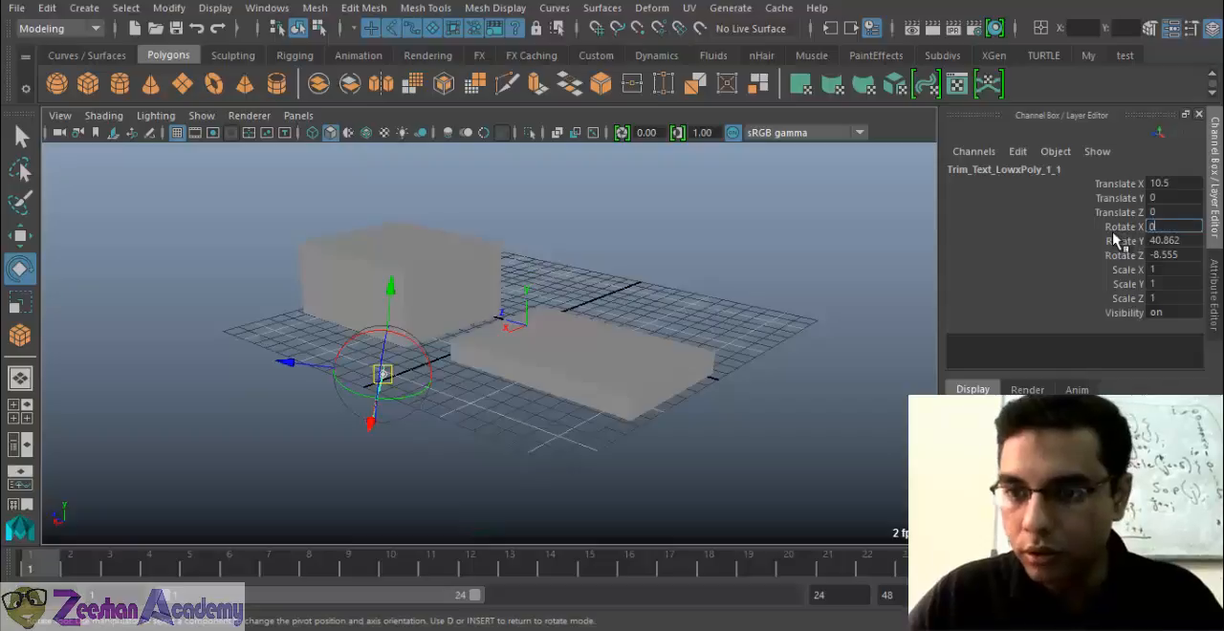
key(Tab)
text(90)
key(Tab)
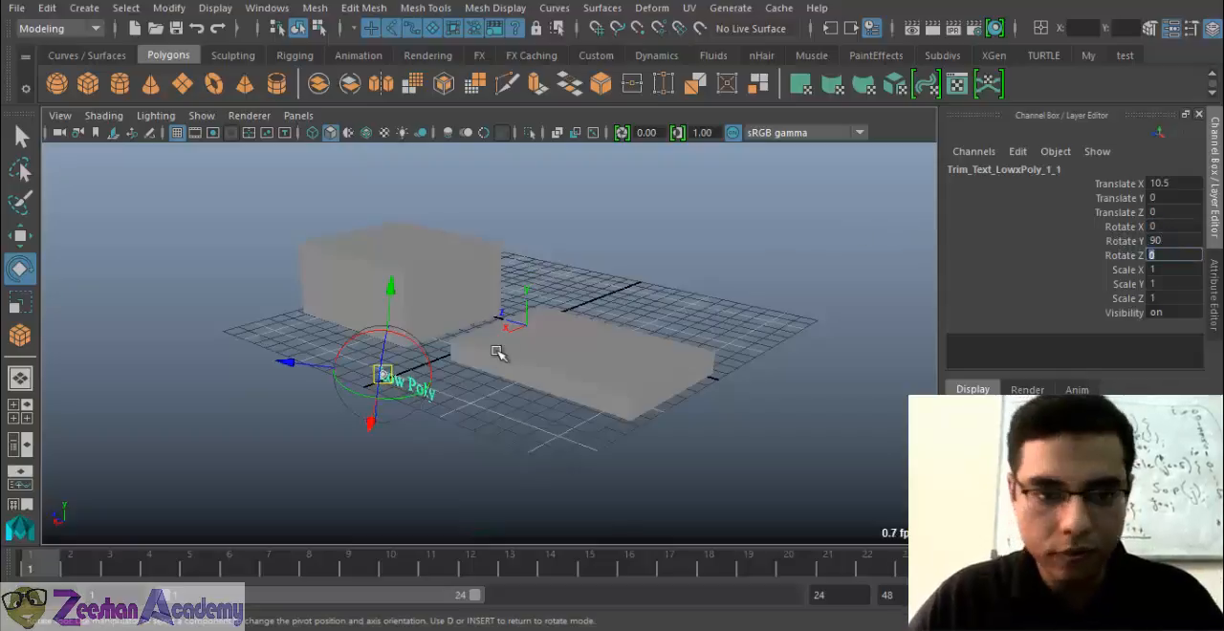
Move the "Low Poly" text along Z so it sits in front of the first box
alt+drag(498, 352, 633, 369)
key(w)
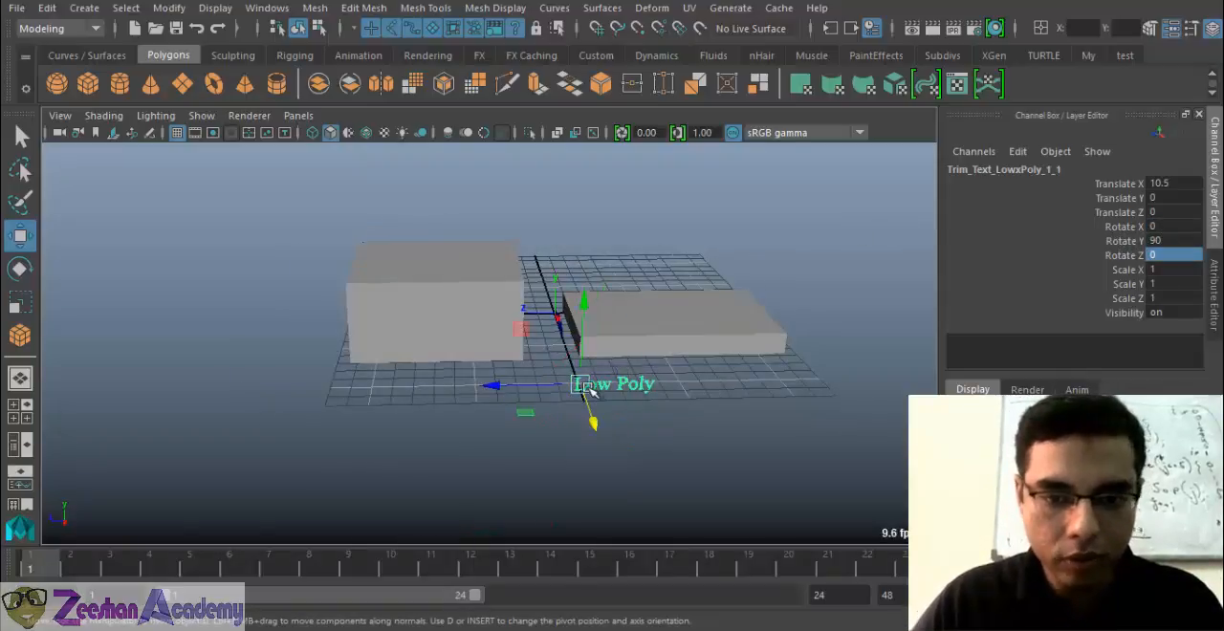
drag(494, 387, 597, 350)
Try scaling the second box vertically and undo the change
click(568, 406)
alt+drag(564, 435, 579, 416)
key(r)
drag(601, 317, 603, 290)
key(ctrl+z)
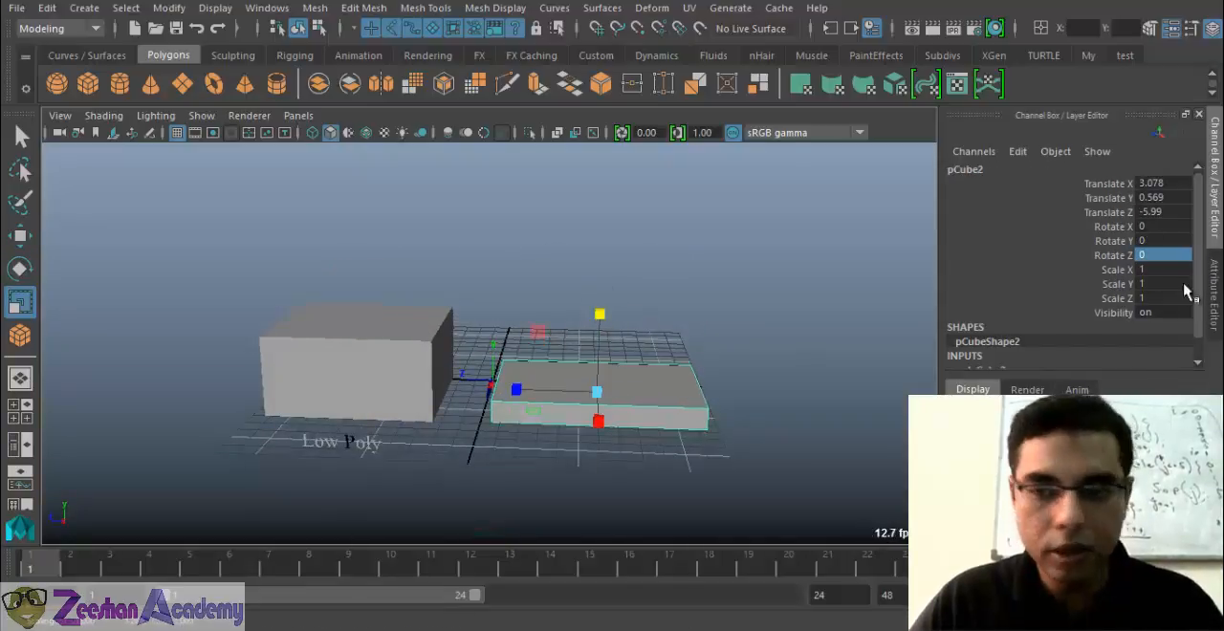
Increase the second box's Height attribute in its polyCube inputs to about 3.94
scroll(1176, 278, down, 3)
click(1093, 340)
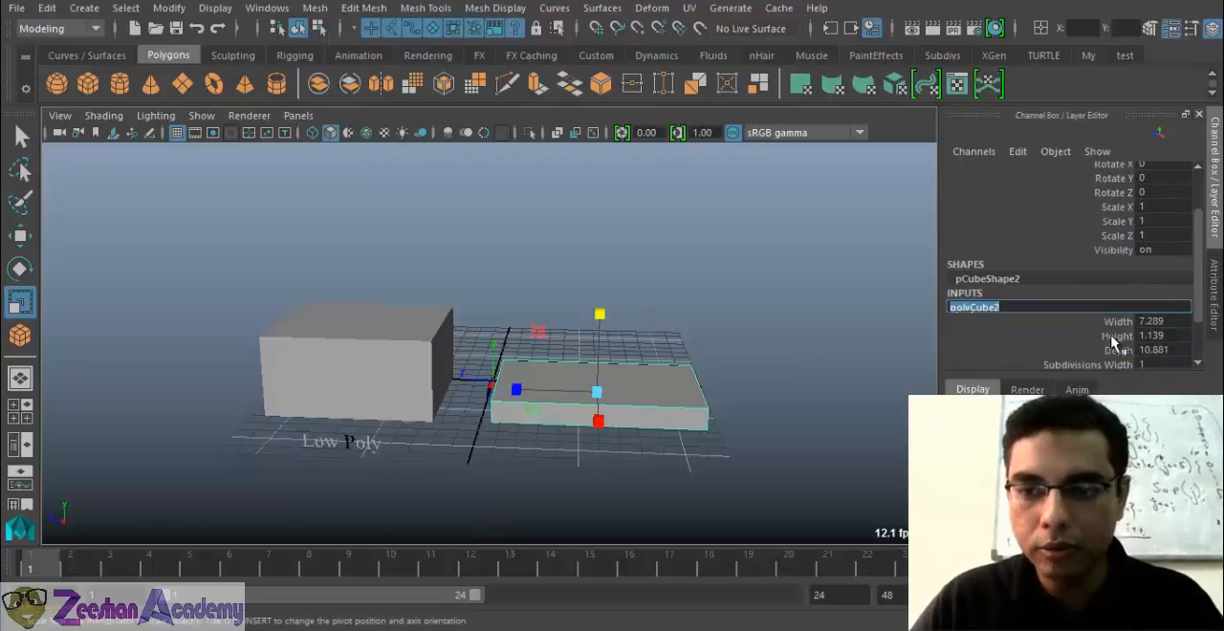
click(1114, 336)
middle_drag(587, 382, 608, 393)
Raise the second box to a Y position of about 2.47 and scale it in Y to about 1.13
key(w)
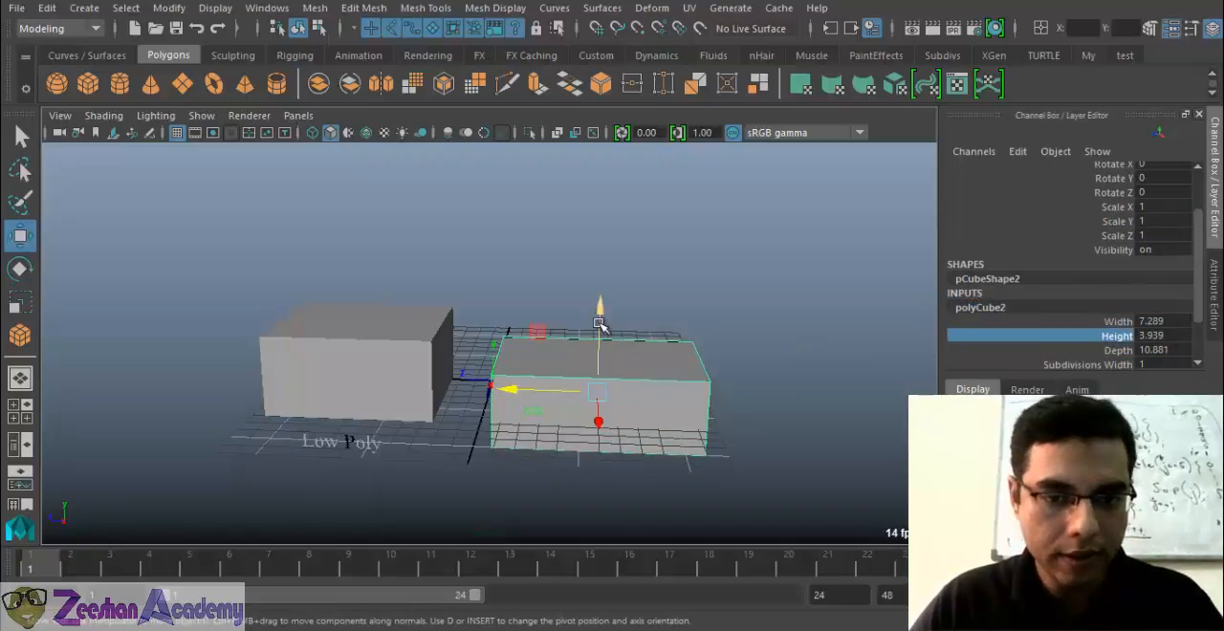
drag(598, 324, 602, 275)
key(r)
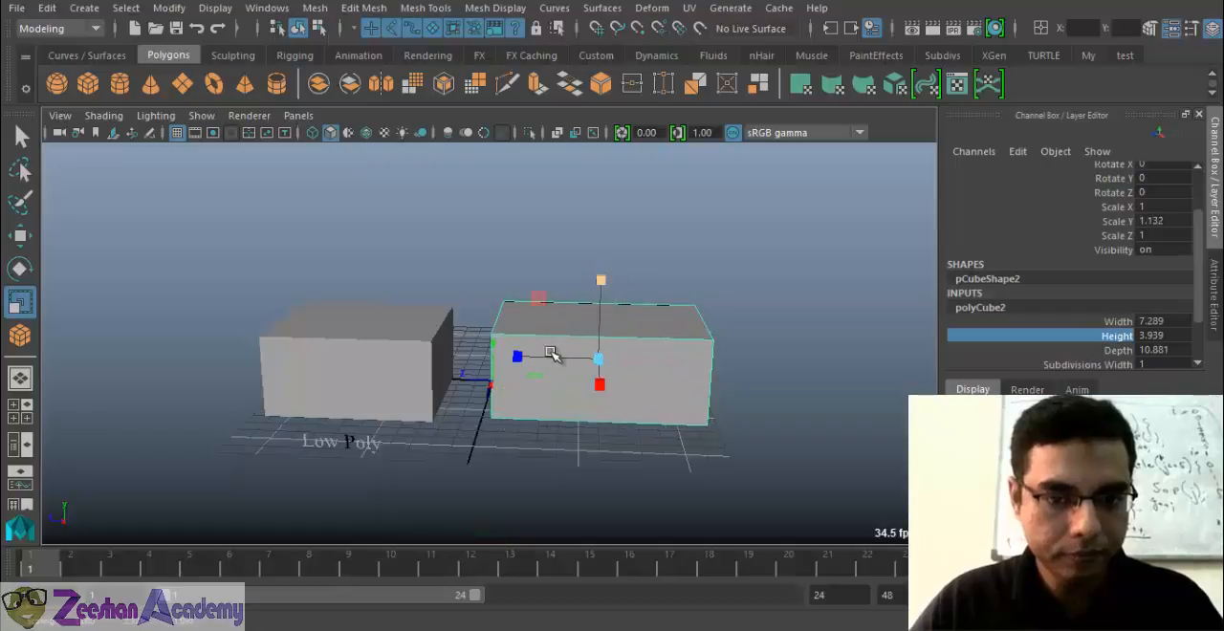
scroll(372, 365, up, 3)
alt+drag(555, 353, 735, 366)
Scale the first box narrower along Z and taller along Y, and lift its base back onto the grid
click(371, 366)
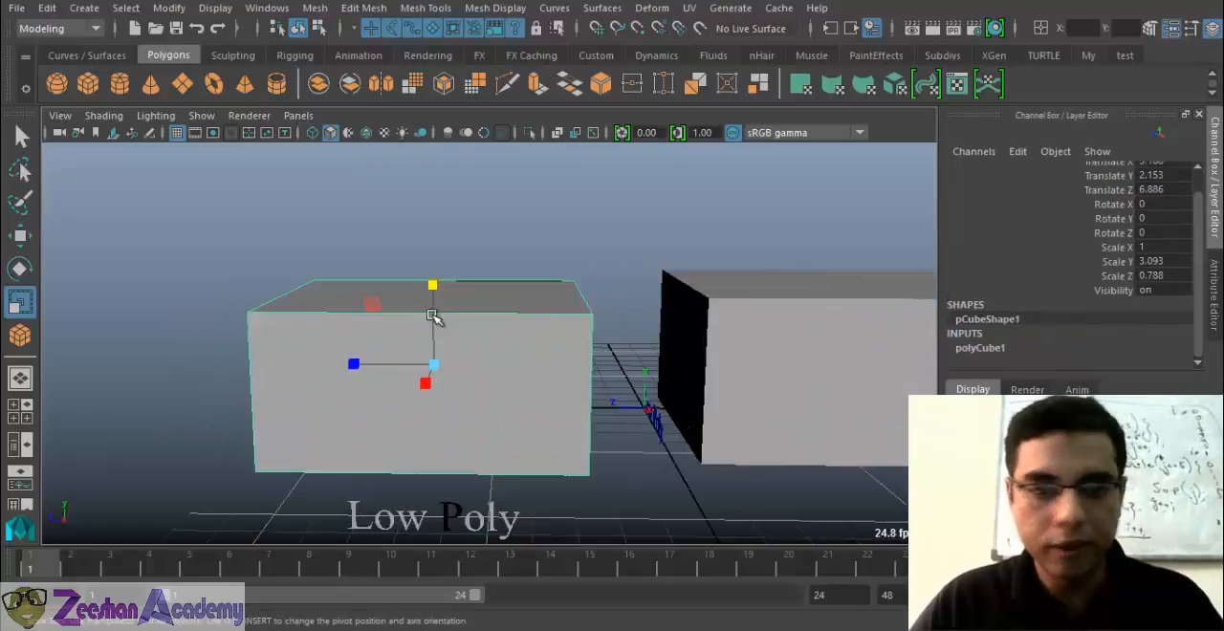
drag(339, 362, 365, 363)
drag(434, 284, 474, 266)
key(w)
alt+middle_drag(798, 320, 653, 283)
Narrow the second box along Z to a scale of about 0.73
click(634, 384)
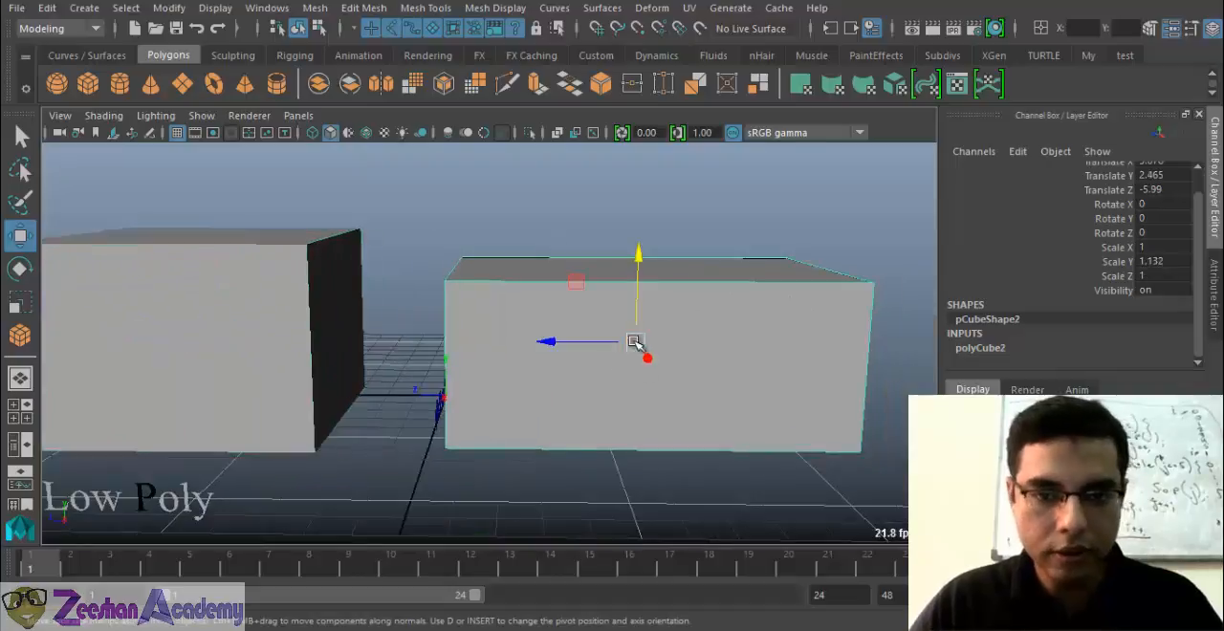
key(r)
drag(559, 345, 579, 345)
key(w)
Scale the second box taller to about 1.42 in Y and raise it to a Y position of about 3.05
key(r)
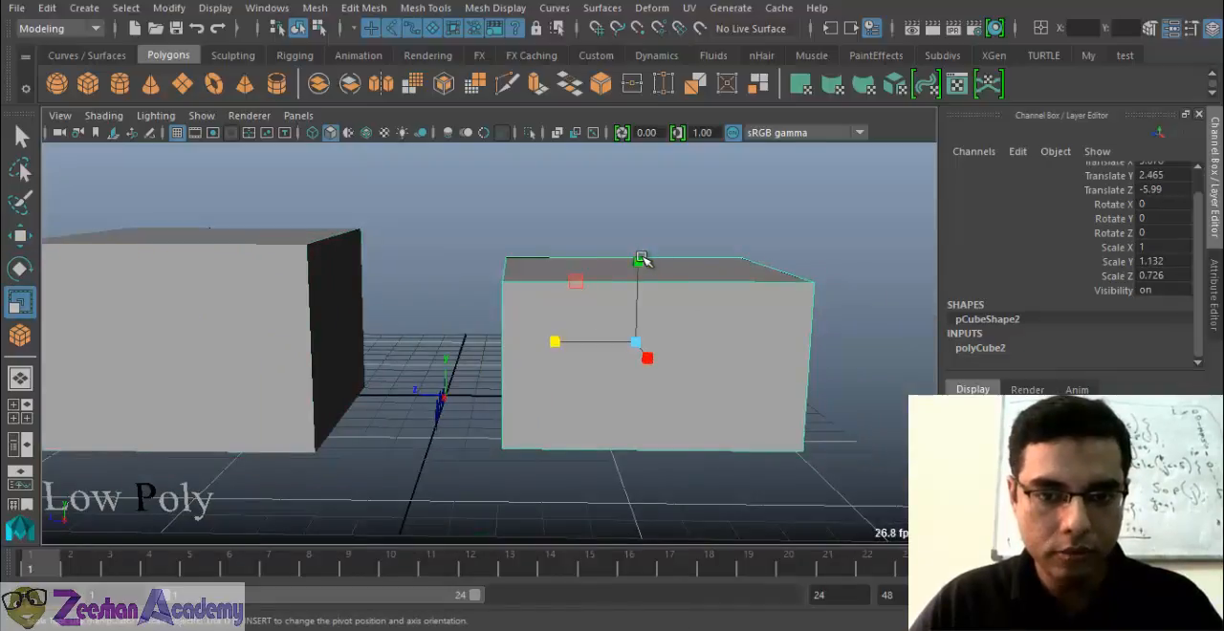
drag(639, 261, 642, 242)
key(w)
alt+middle_drag(176, 316, 292, 328)
Create polygon text reading "High Poly" in Times New Roman with the Poly type
click(84, 7)
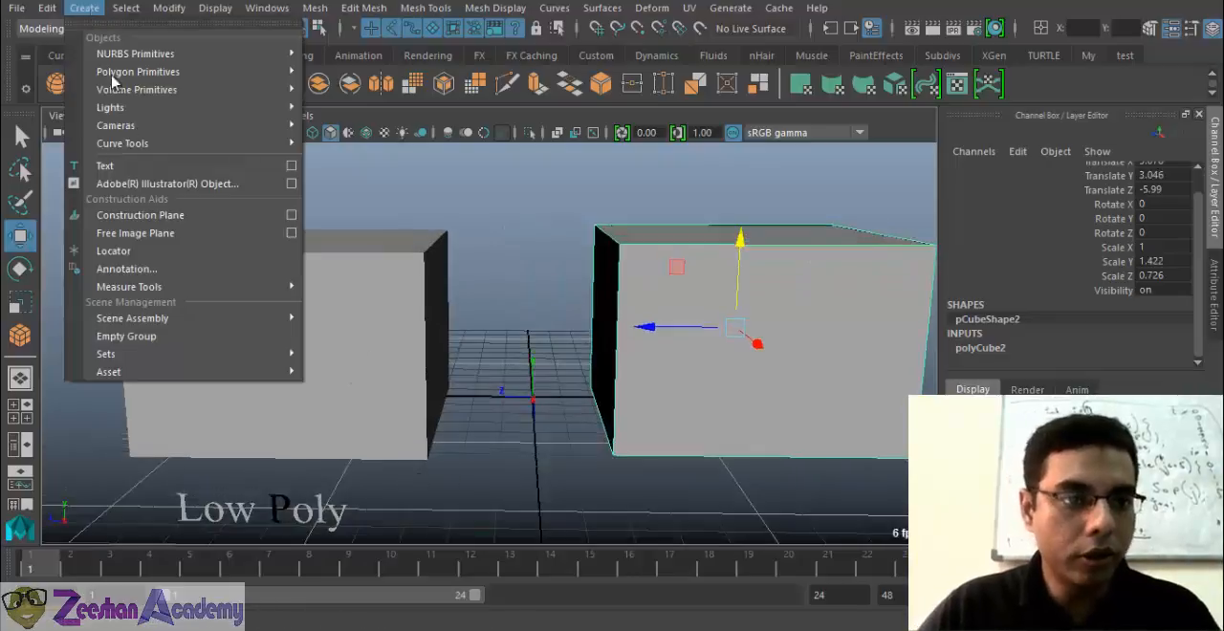
click(292, 168)
text(H)
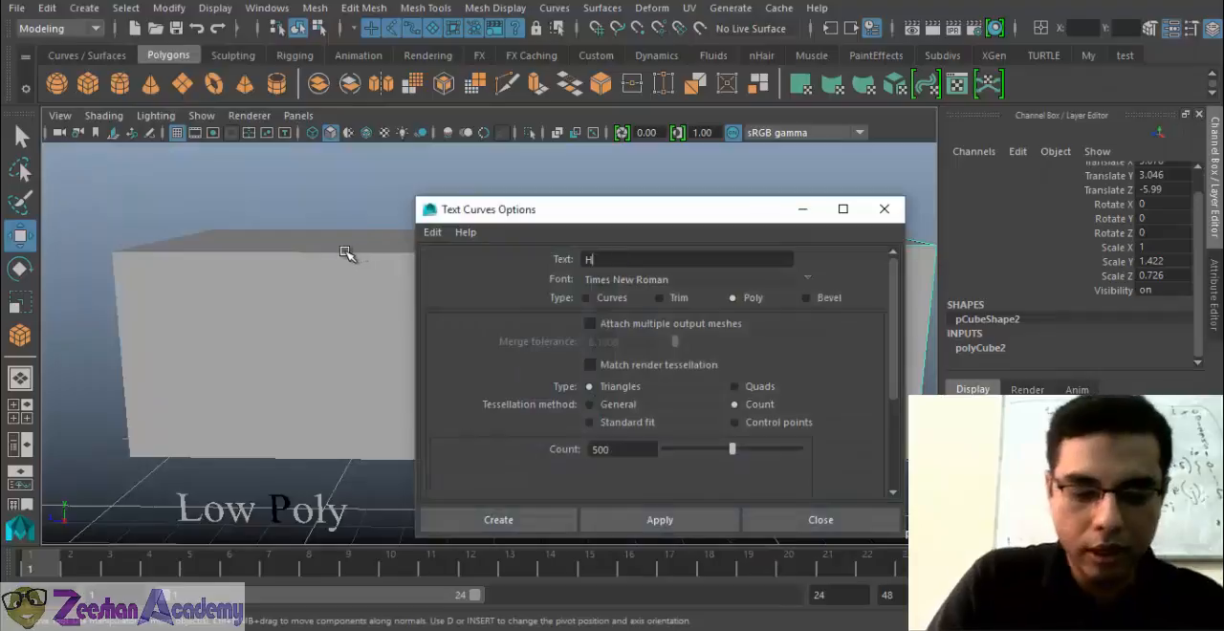
text(igh Poly)
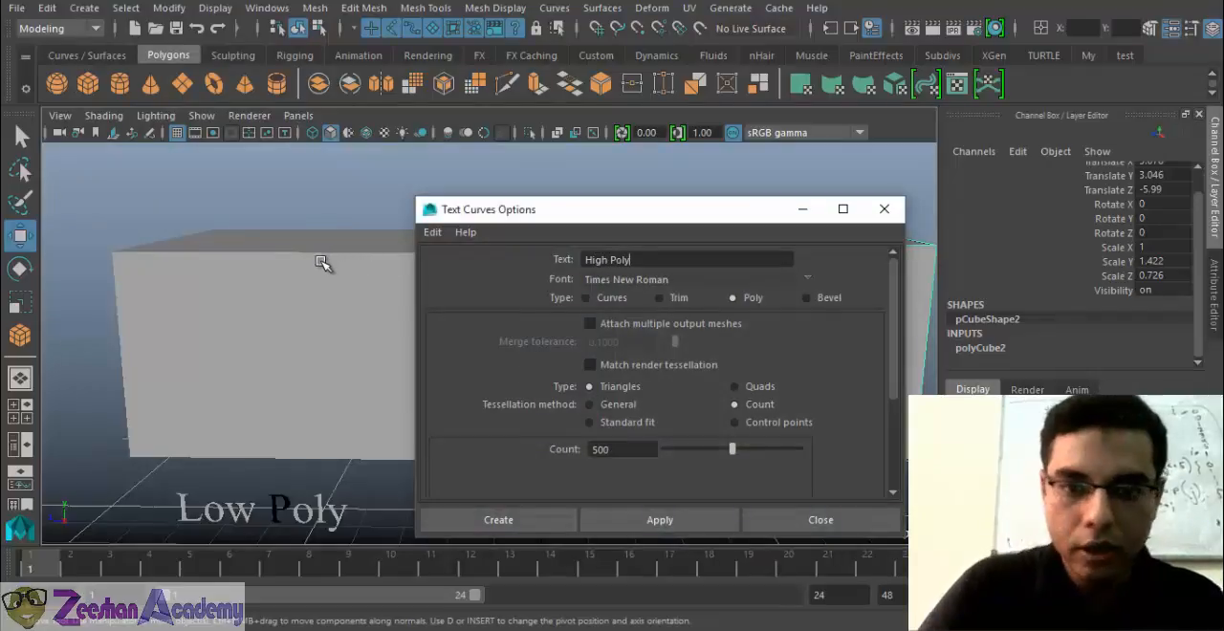
click(500, 519)
Rotate the "High Poly" text to 90 degrees in Y and place it in front of the second box
alt+middle_drag(643, 350, 607, 352)
alt+drag(608, 352, 588, 392)
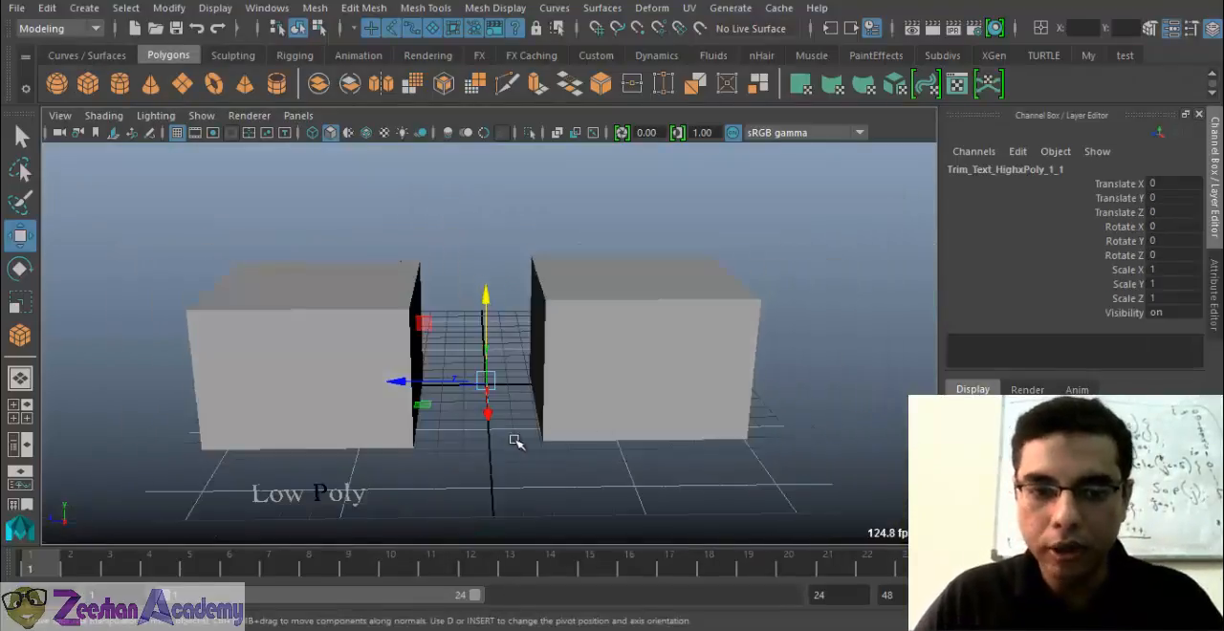
key(e)
drag(489, 411, 580, 467)
click(1195, 242)
text(90)
key(Return)
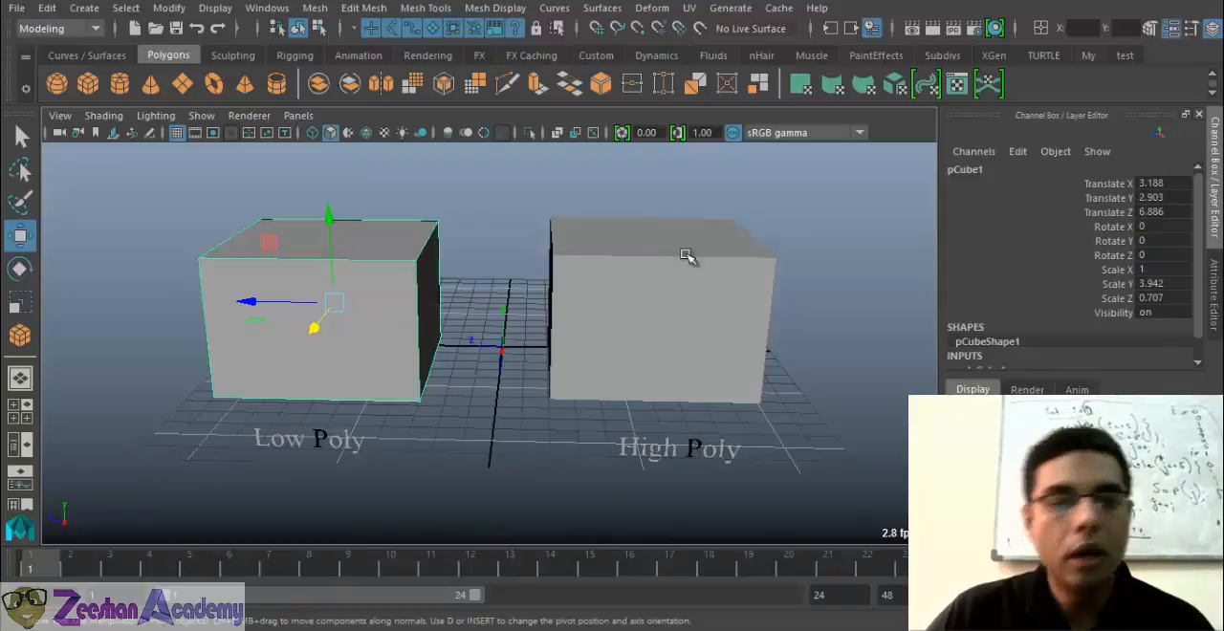
Select the second box and turn on the Poly Count heads-up display
click(648, 355)
scroll(593, 341, up, 2)
alt+drag(594, 341, 606, 337)
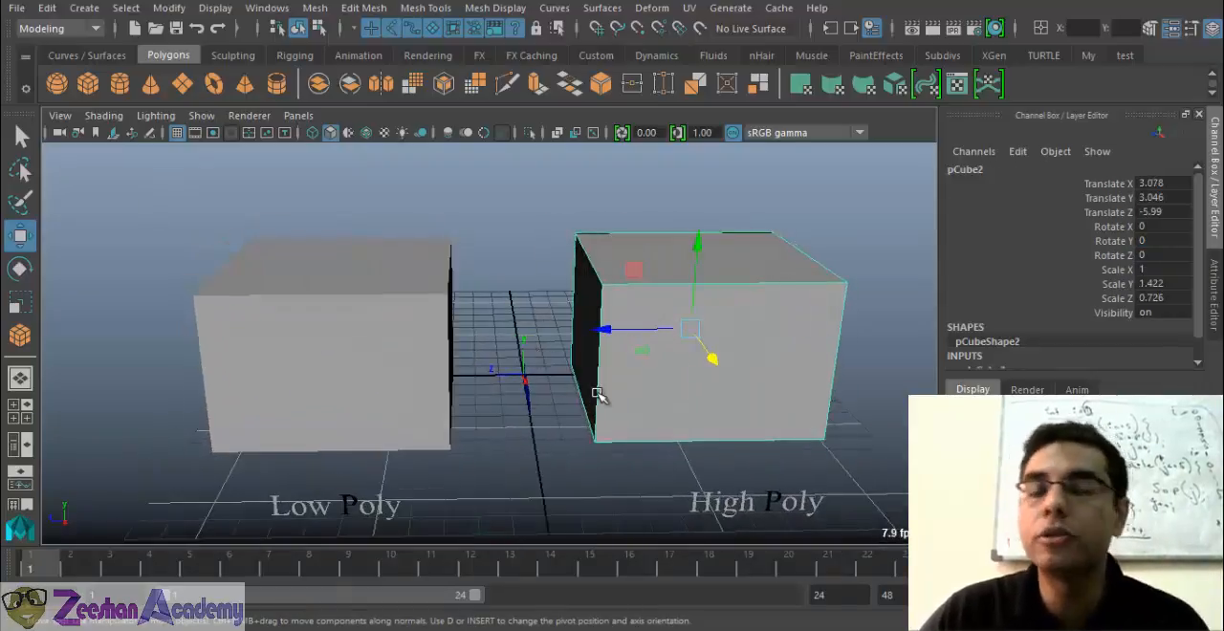
click(215, 8)
mouse_move(287, 74)
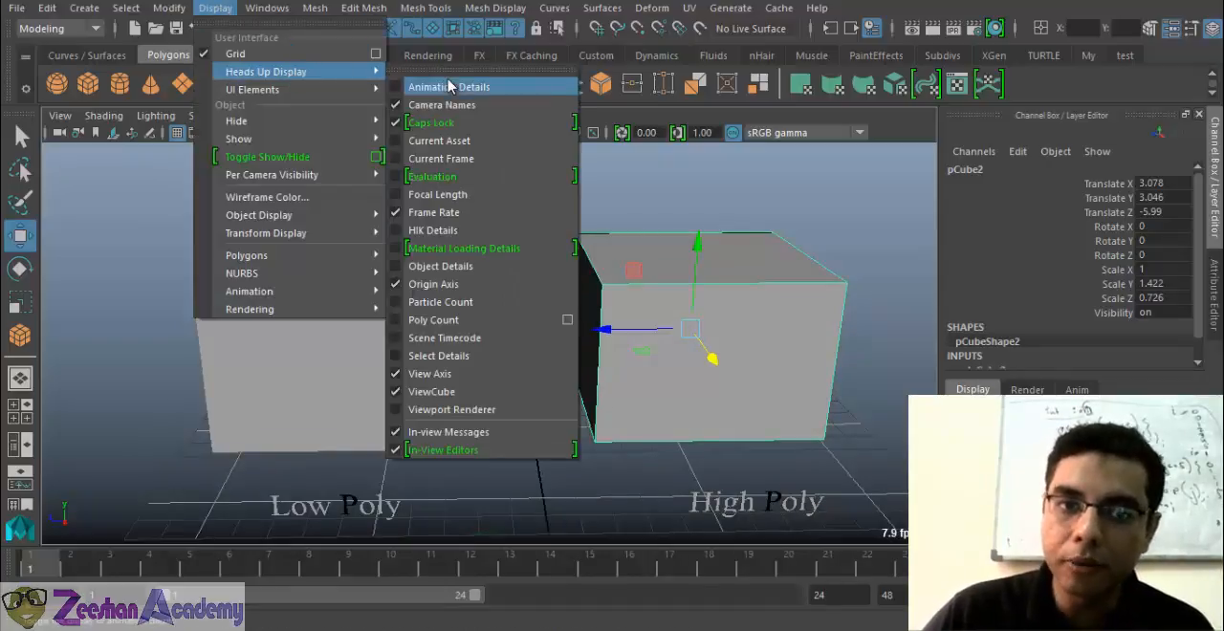
click(443, 321)
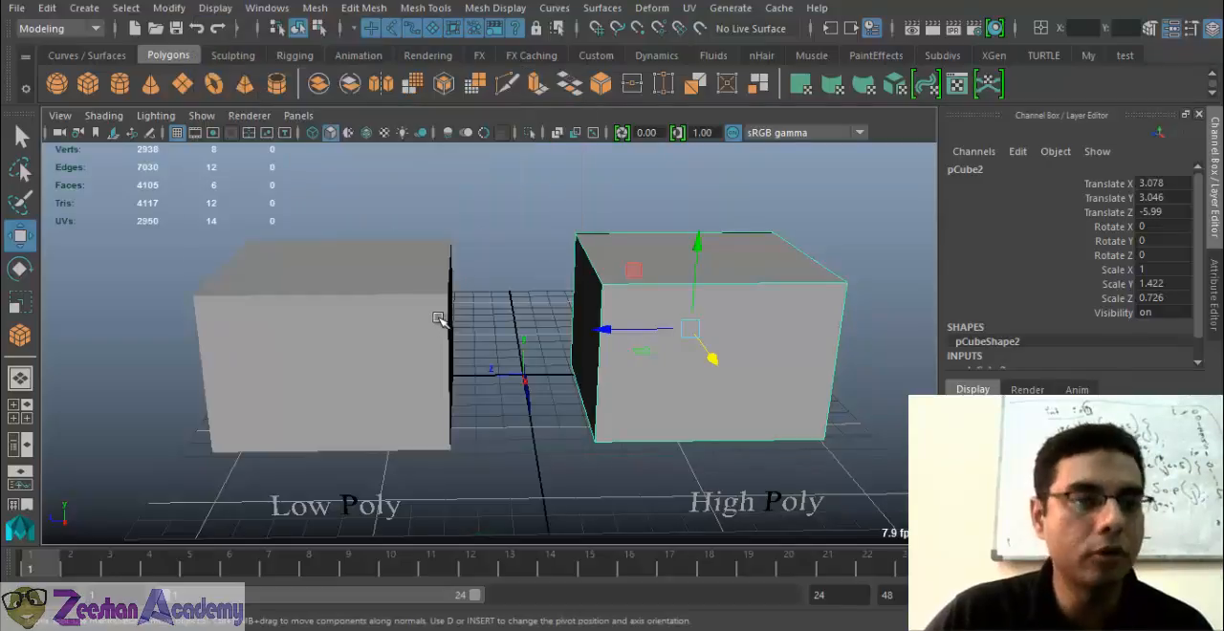
click(215, 8)
mouse_move(257, 78)
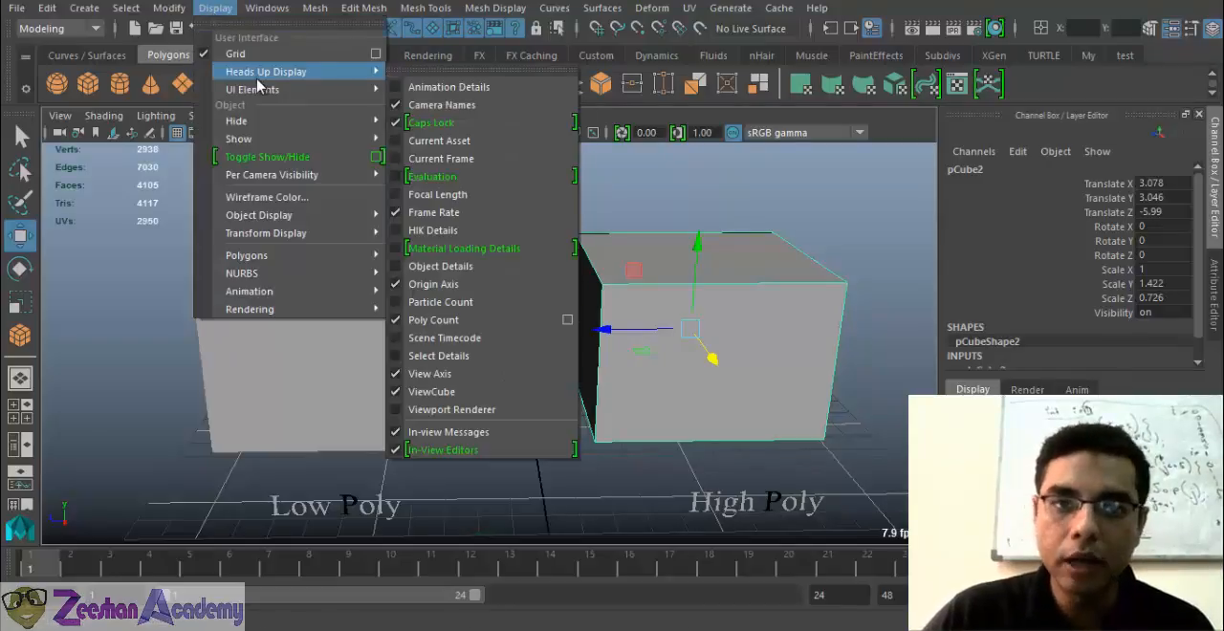
click(860, 151)
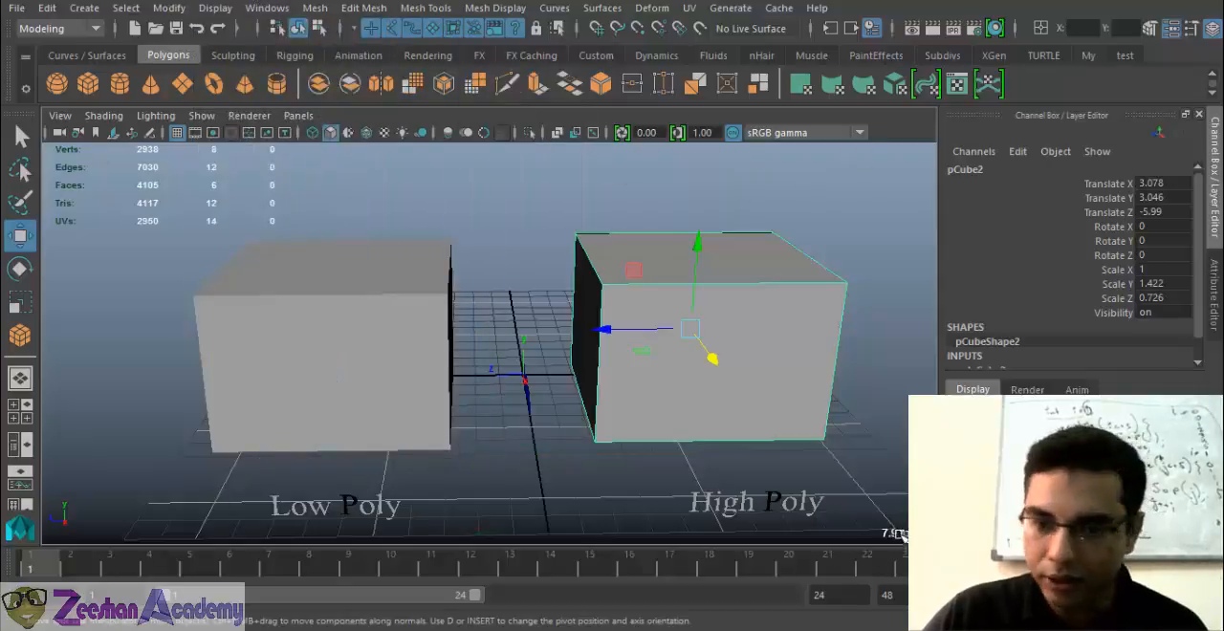
alt+middle_drag(537, 528, 530, 527)
alt+drag(530, 527, 487, 529)
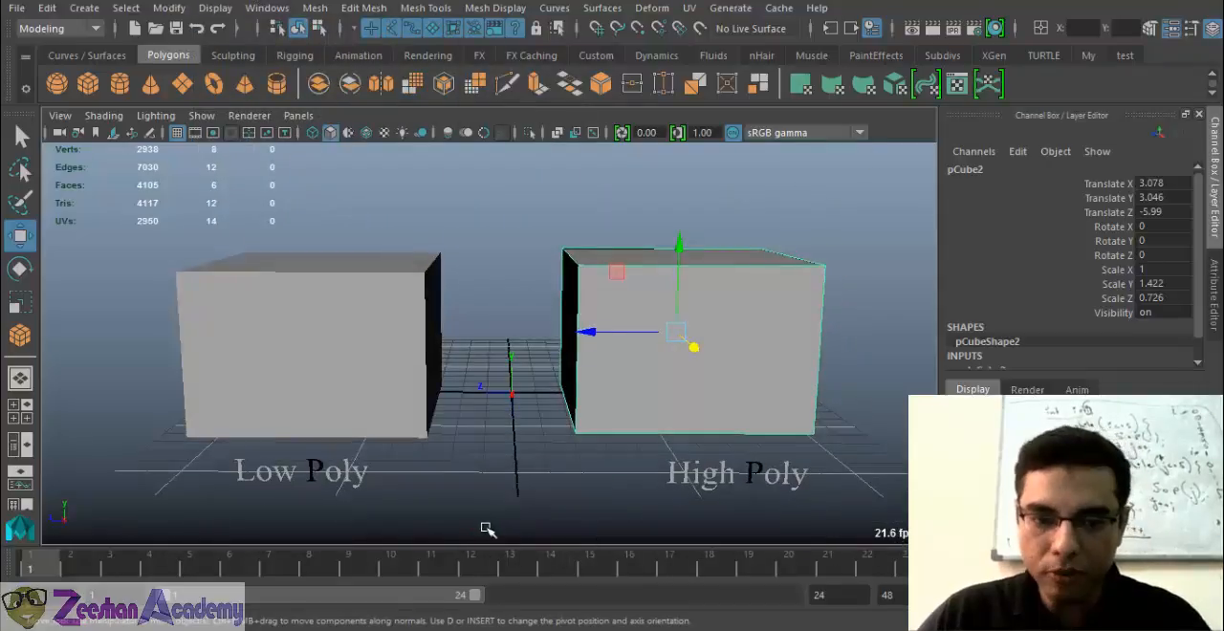
alt+middle_drag(481, 394, 277, 552)
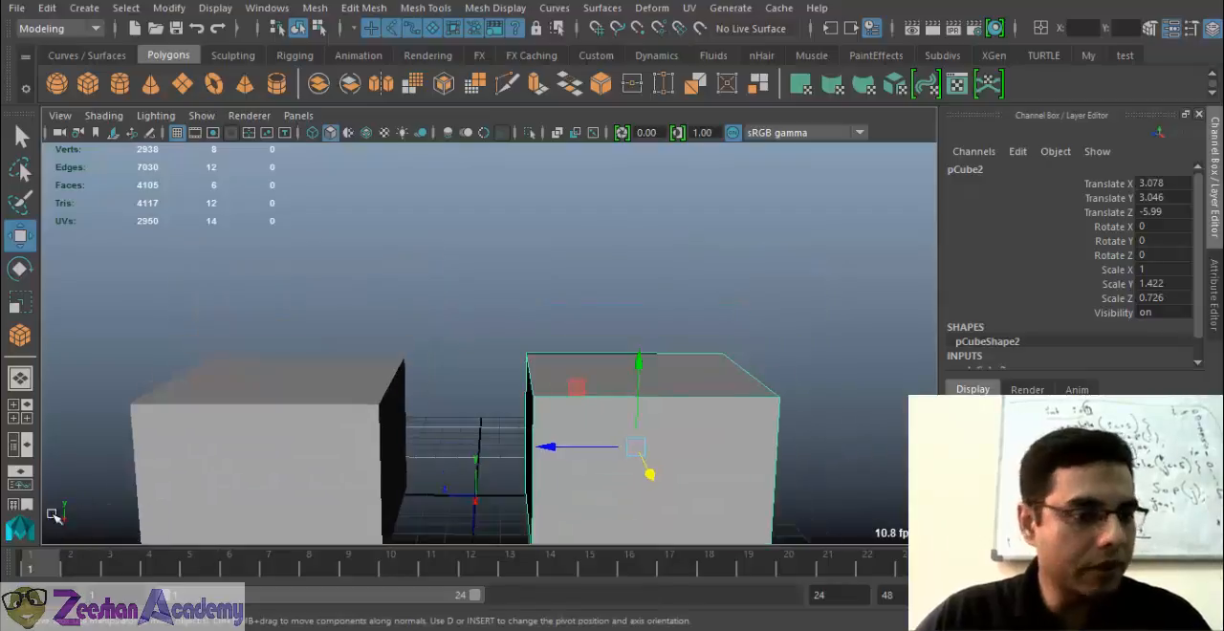
alt+drag(65, 533, 335, 315)
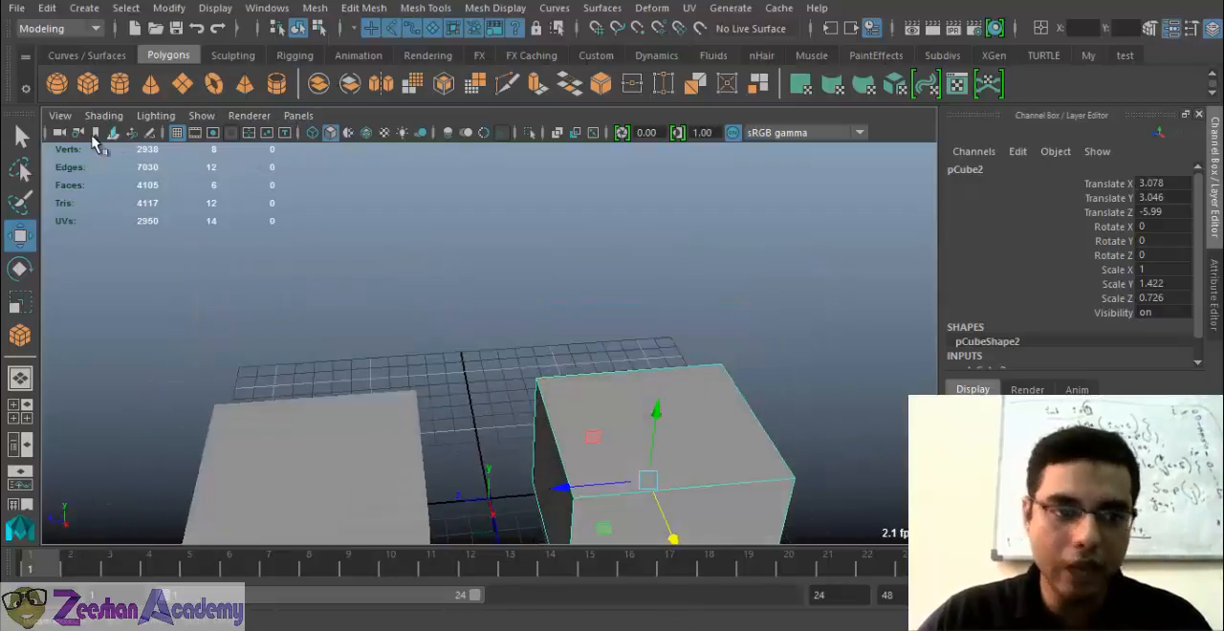
Select the two boxes in turn to compare their polygon counts
alt+middle_drag(459, 333, 538, 312)
scroll(539, 312, up, 2)
click(432, 427)
alt+middle_drag(512, 413, 579, 367)
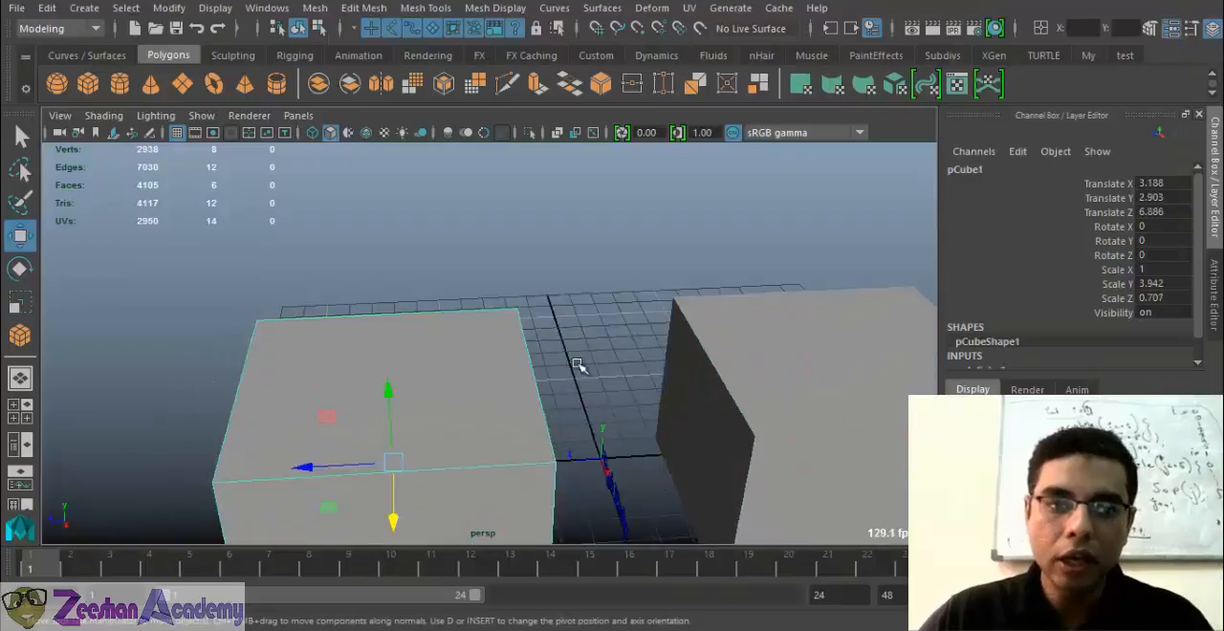
scroll(493, 348, down, 1)
click(687, 334)
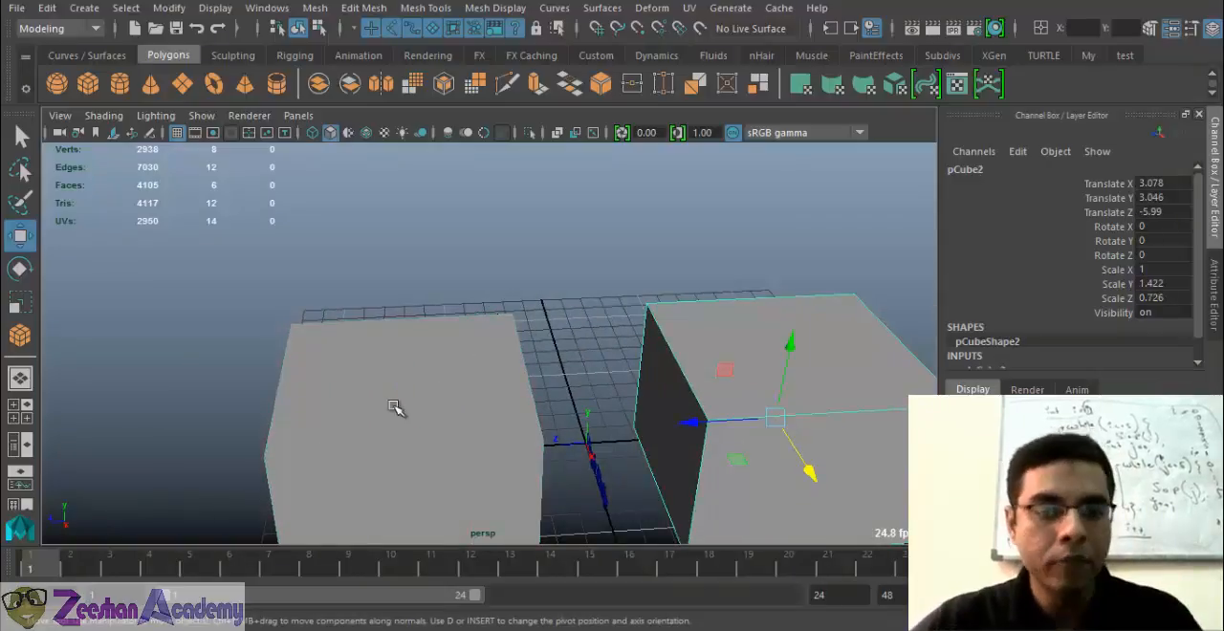
click(395, 409)
alt+drag(395, 408, 476, 347)
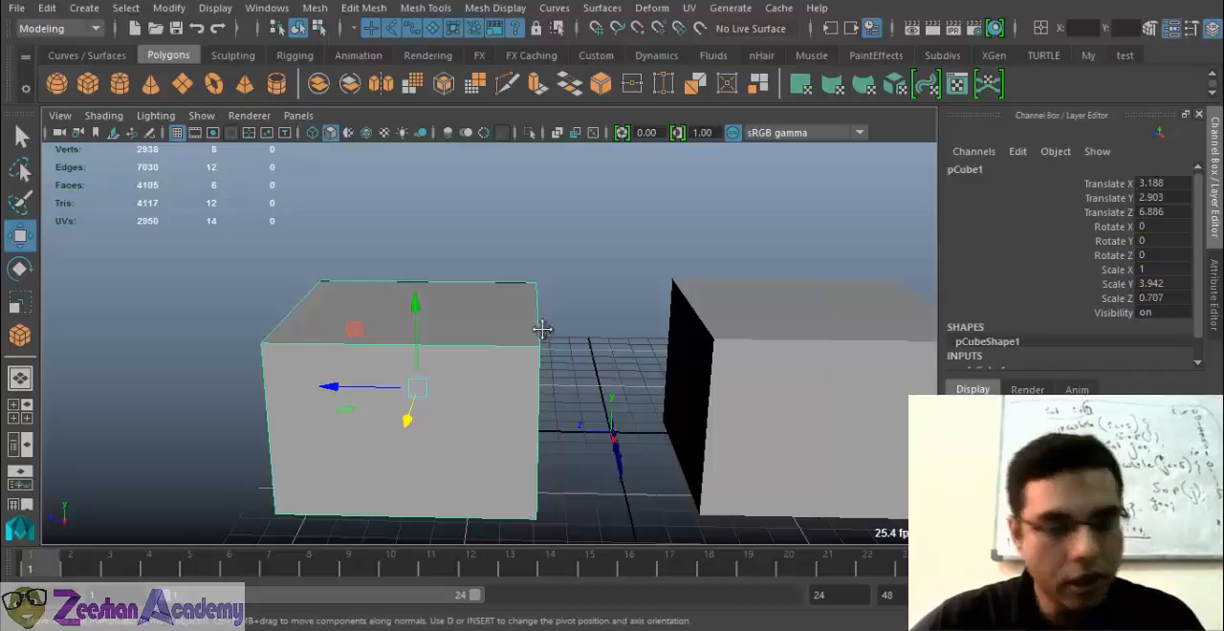
Set the second box's width, height and depth subdivisions to 5 in its polyCube inputs
alt+drag(543, 329, 597, 317)
drag(698, 302, 803, 383)
alt+middle_drag(818, 394, 600, 365)
alt+drag(601, 366, 613, 368)
drag(629, 268, 687, 356)
scroll(1014, 342, down, 1)
click(1020, 350)
scroll(1023, 348, down, 2)
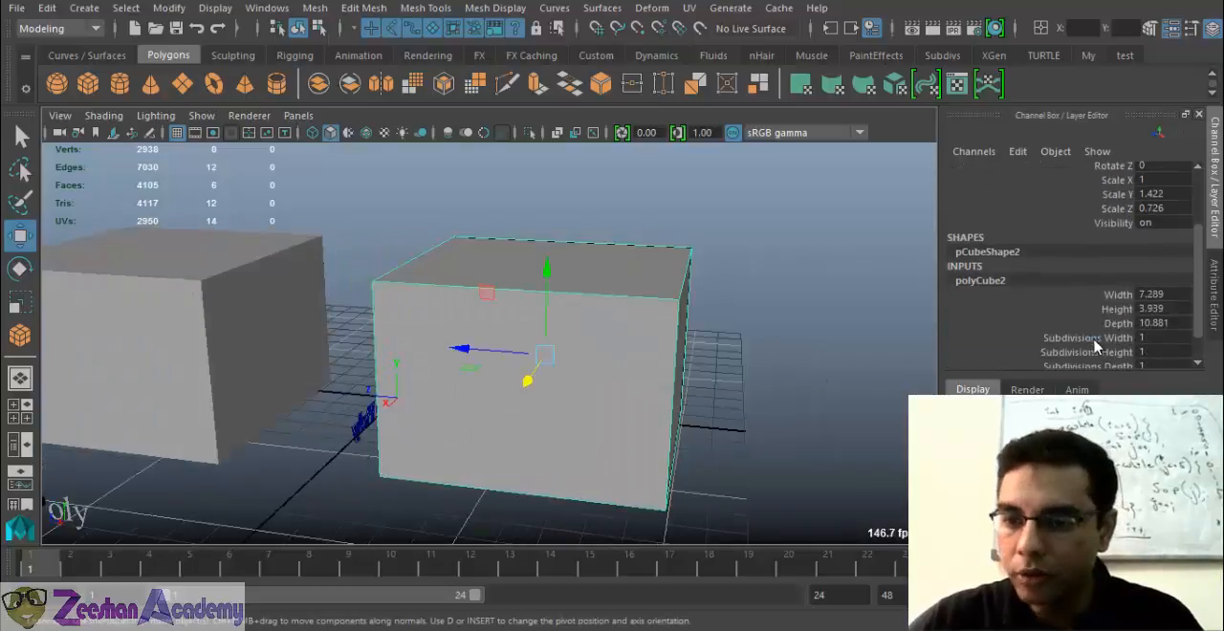
drag(1097, 346, 1091, 364)
middle_drag(727, 341, 765, 350)
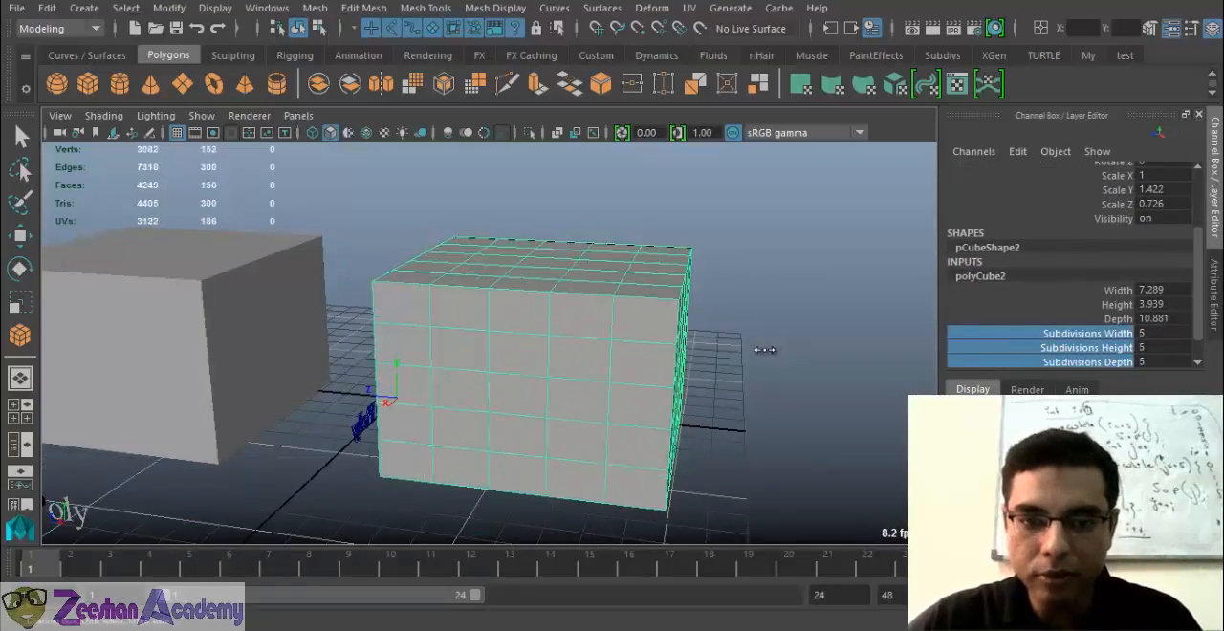
Switch the second box to edge selection and select the border edges around its top face
alt+drag(765, 354, 715, 408)
right_drag(689, 350, 694, 86)
click(670, 316)
key(w)
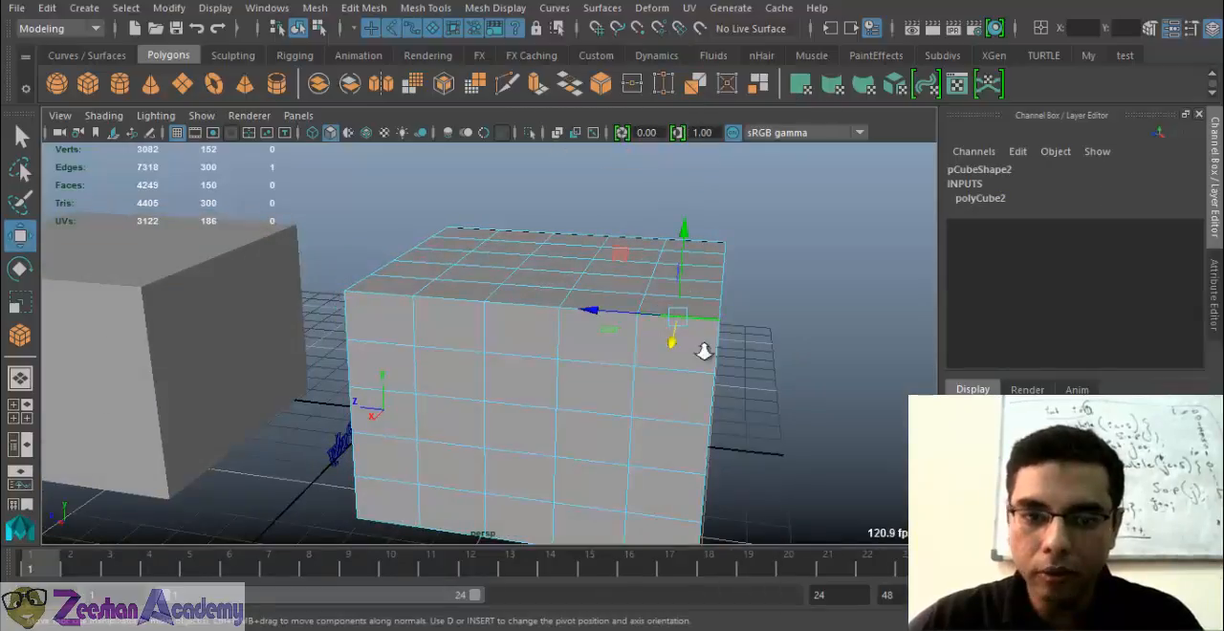
alt+drag(704, 352, 472, 387)
double_click(618, 320)
shift+double_click(464, 359)
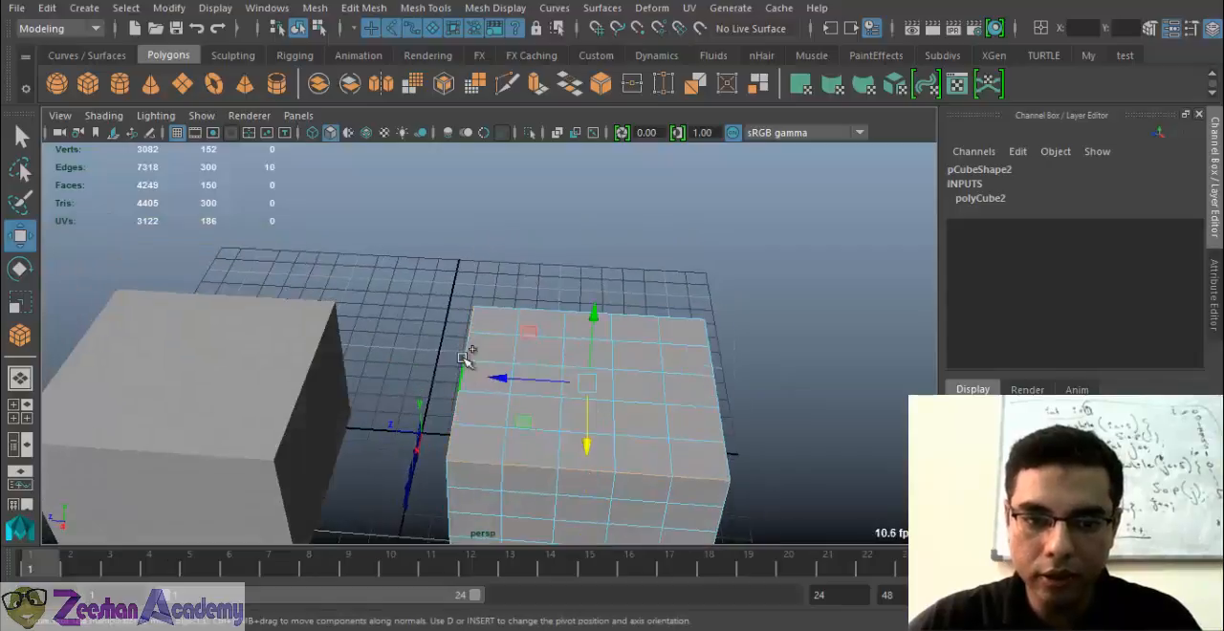
shift+double_click(492, 307)
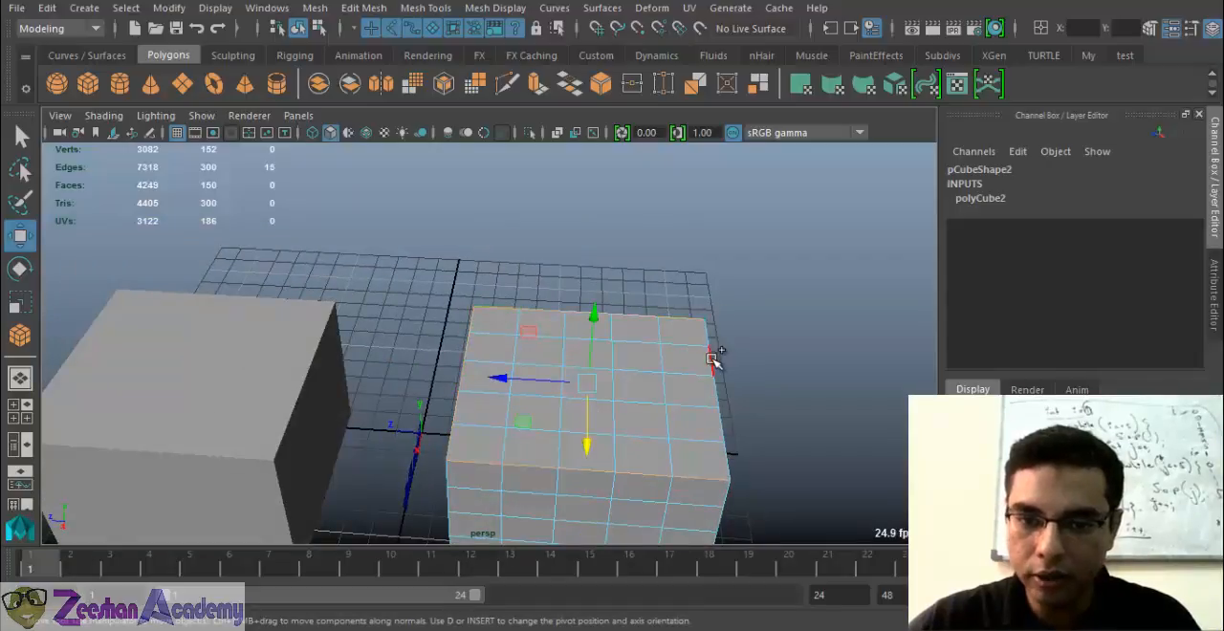
Add the border edges around the second box's bottom face to the edge selection
alt+drag(579, 450, 524, 468)
shift+double_click(521, 389)
shift+double_click(478, 475)
alt+drag(450, 453, 590, 491)
shift+double_click(580, 520)
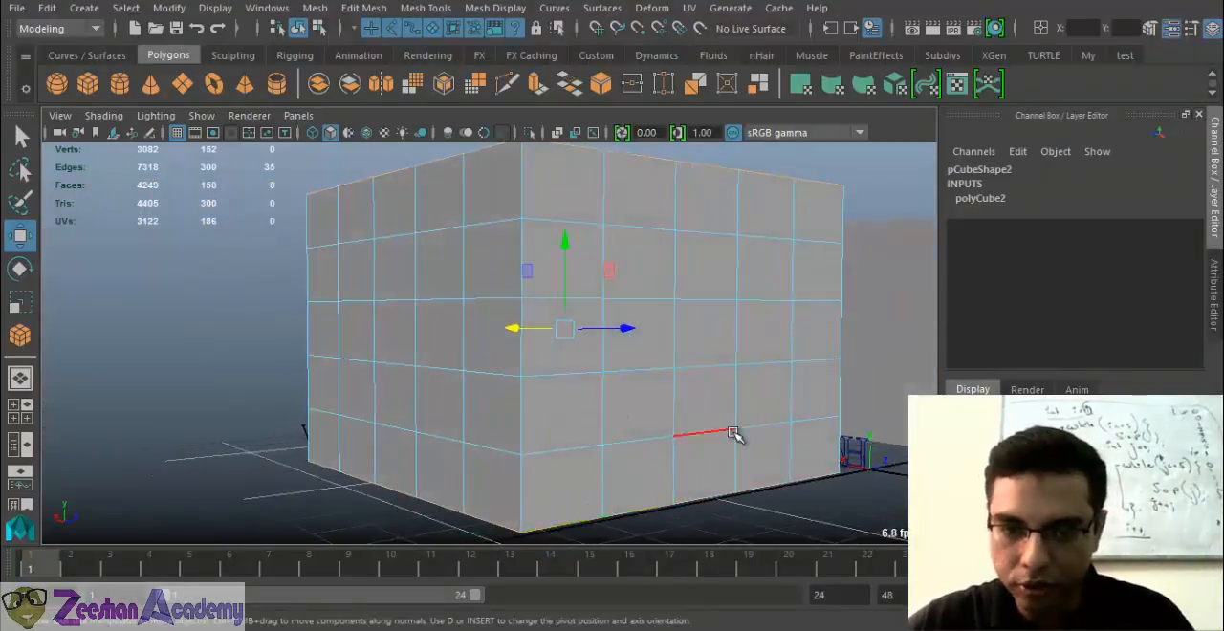
alt+drag(732, 431, 430, 489)
shift+double_click(421, 483)
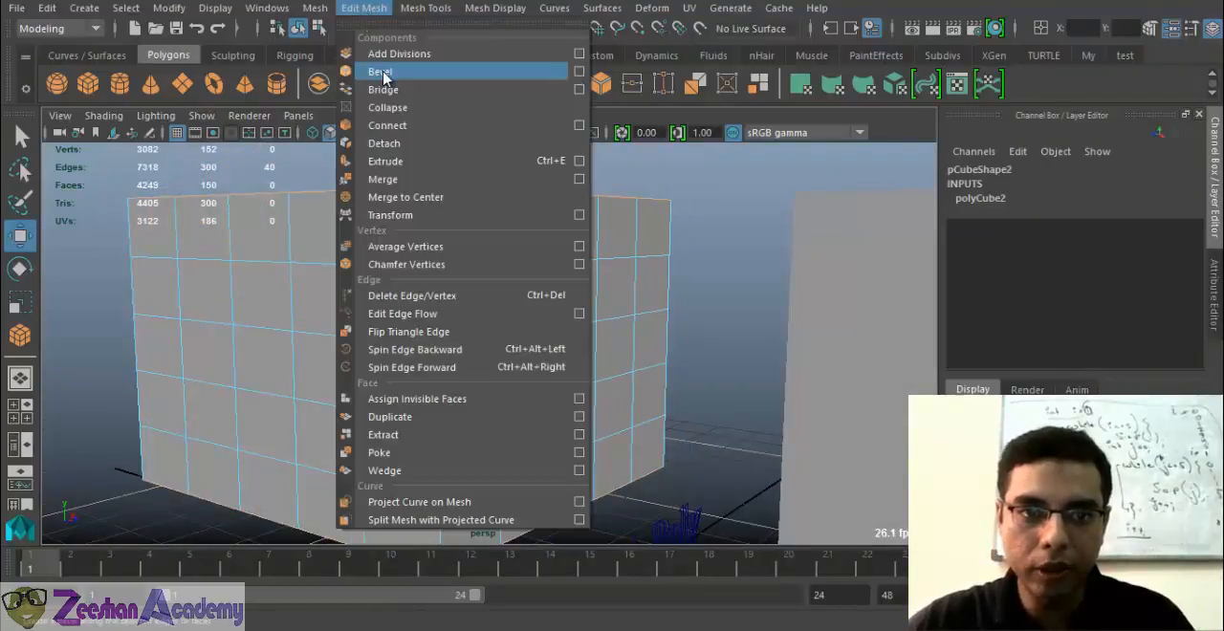
Bevel the selected top and bottom border edges with a fraction of 0.56 and 4 segments
click(384, 75)
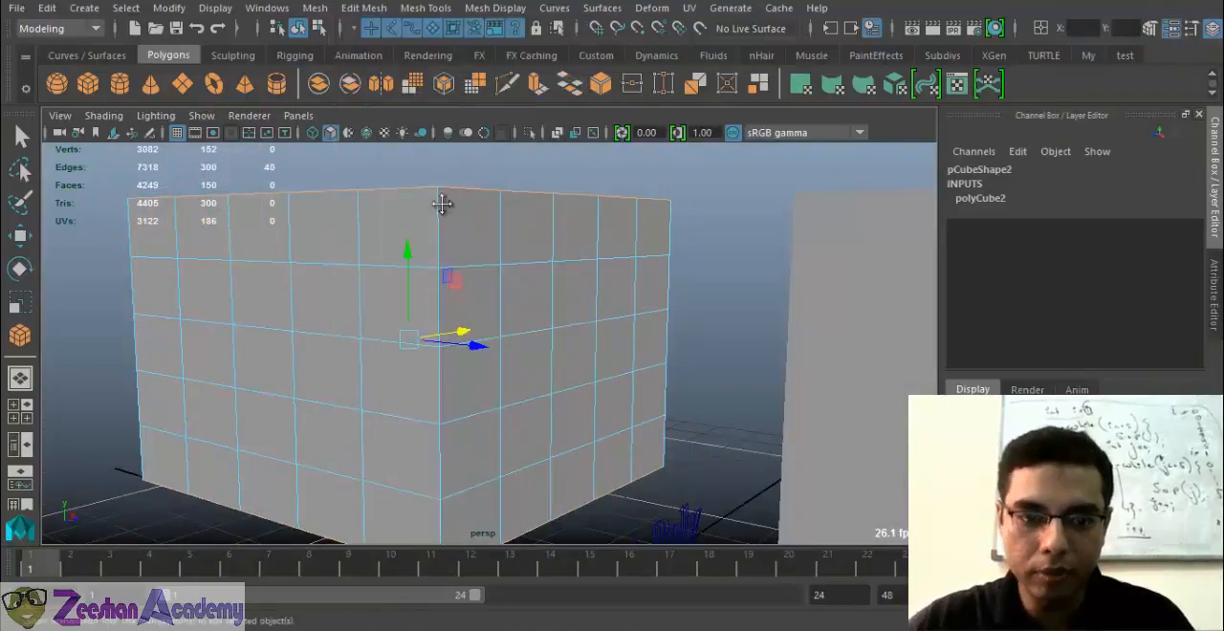
alt+middle_drag(442, 204, 441, 84)
drag(755, 367, 810, 385)
alt+drag(550, 406, 684, 411)
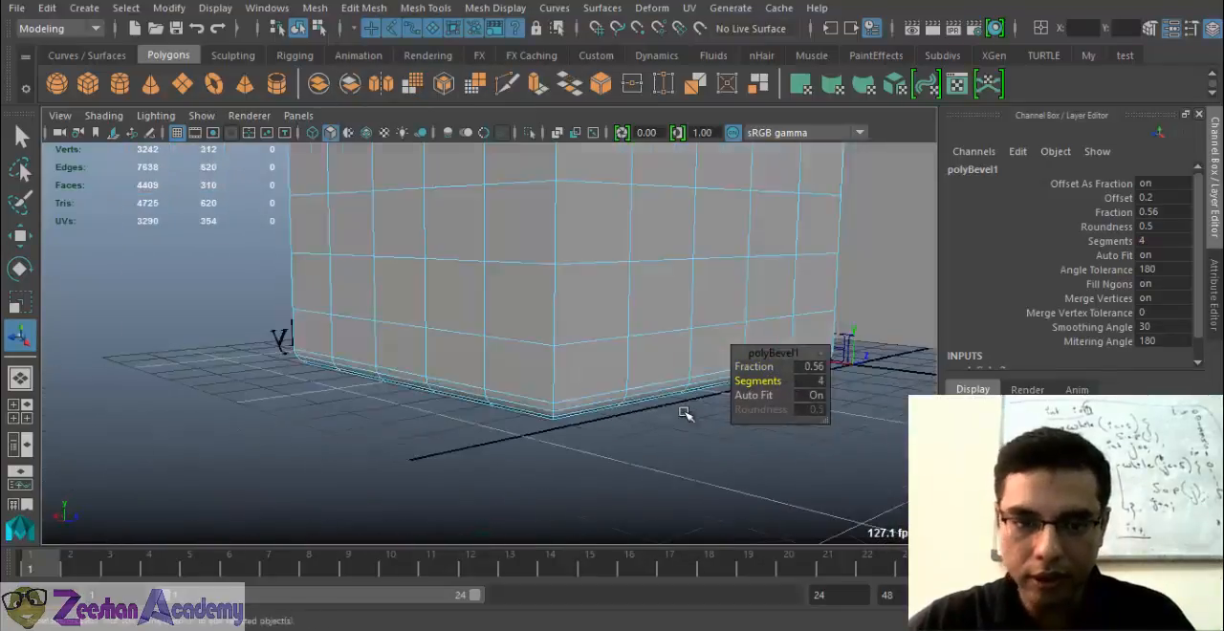
Select the full vertical edge lines at all four corners of the second box
scroll(669, 383, down, 2)
alt+middle_drag(614, 273, 603, 388)
alt+drag(539, 311, 520, 357)
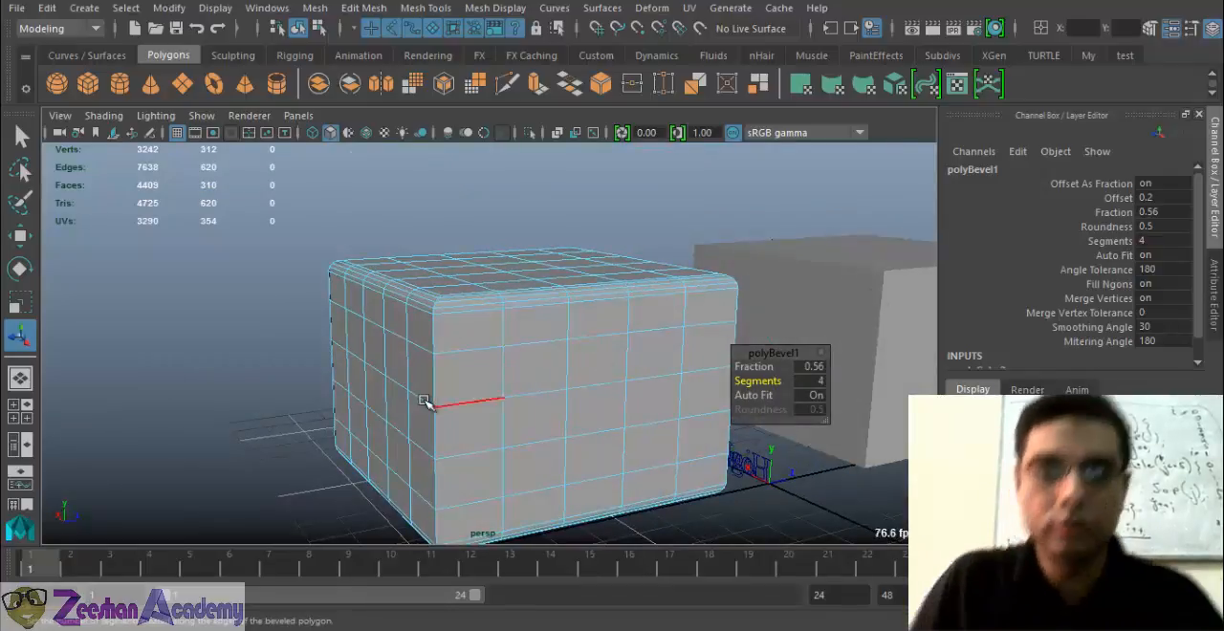
click(433, 341)
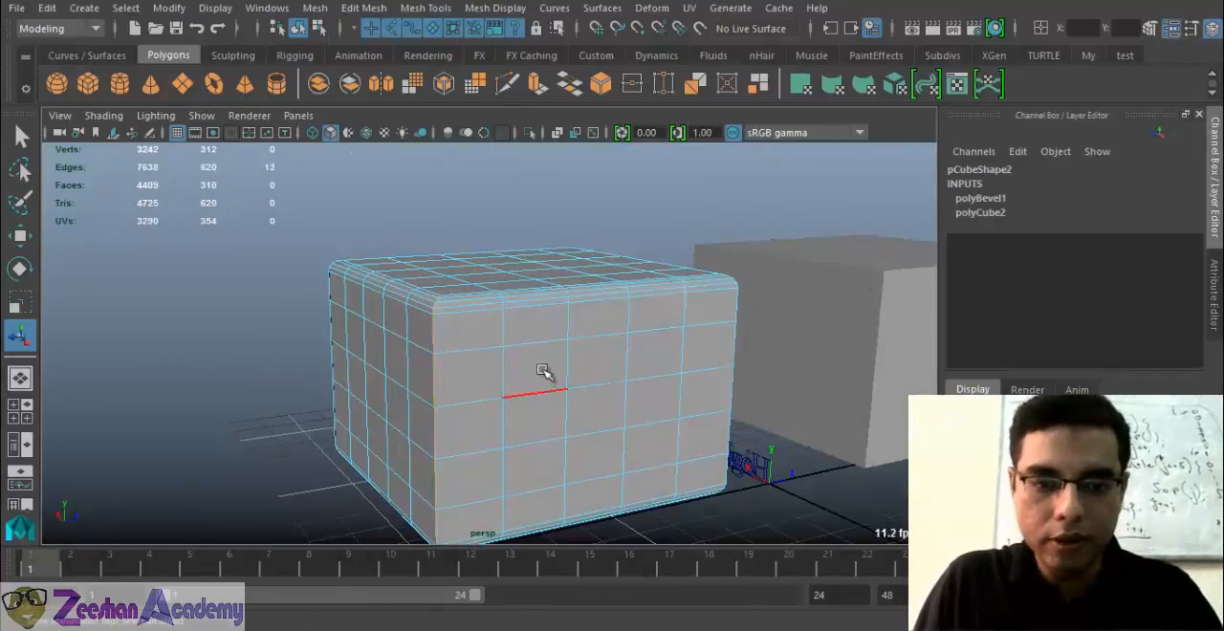
alt+drag(547, 373, 354, 383)
shift+double_click(413, 365)
alt+drag(628, 356, 423, 355)
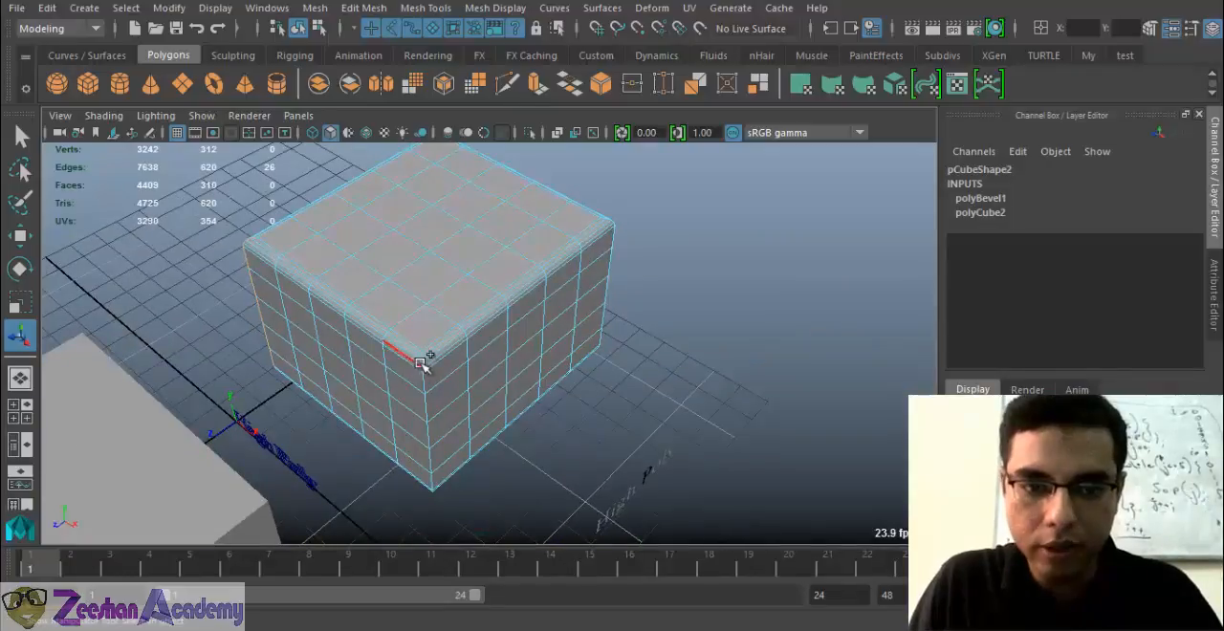
shift+double_click(424, 364)
alt+drag(615, 331, 650, 517)
shift+double_click(590, 416)
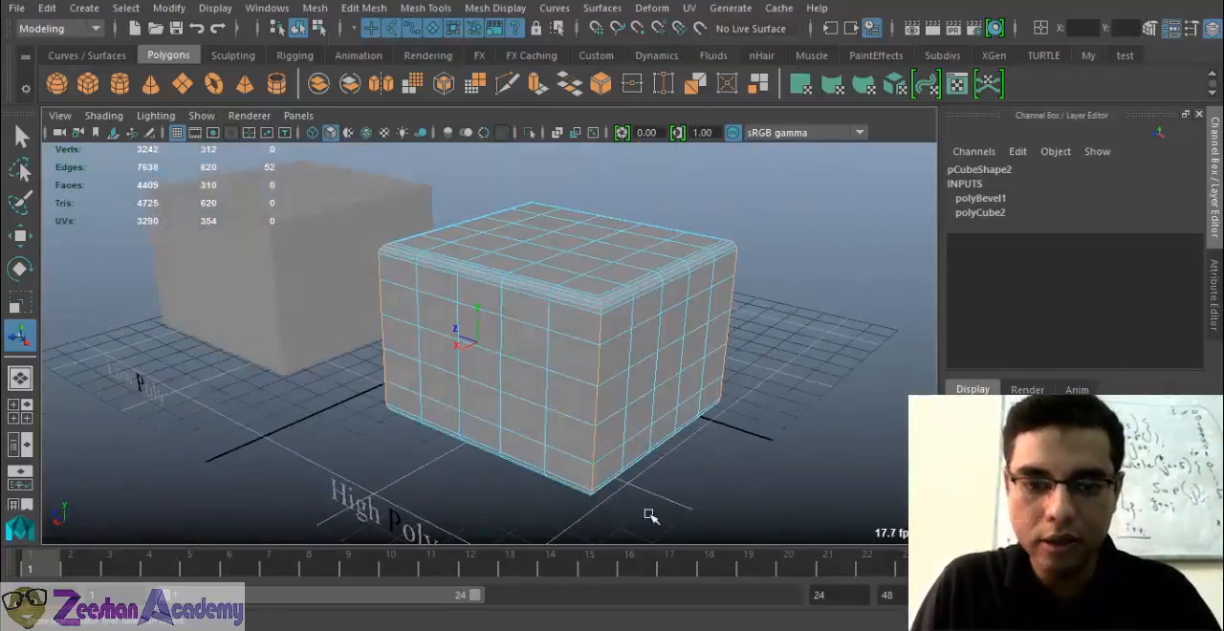
Bevel the four vertical corner edges of the second box, adjusting the bevel's fraction and segments
click(363, 8)
click(383, 70)
alt+drag(612, 421, 651, 419)
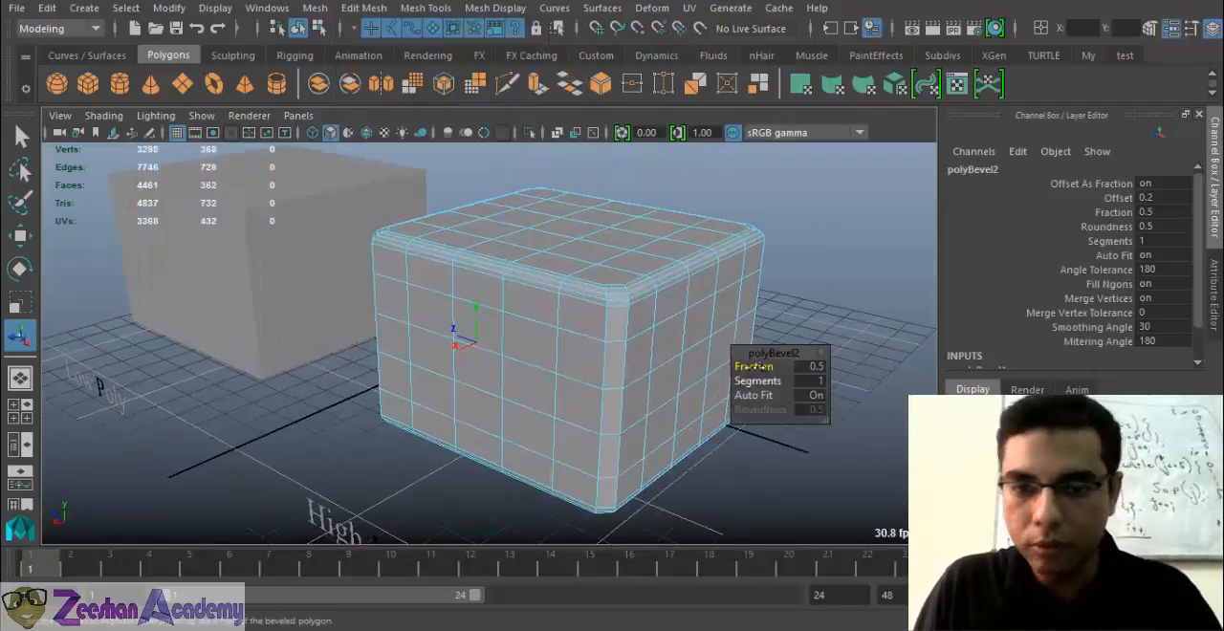
drag(755, 367, 801, 399)
click(755, 380)
alt+drag(488, 437, 552, 369)
Return the second box to object mode and clear the selection
right_drag(587, 216, 588, 144)
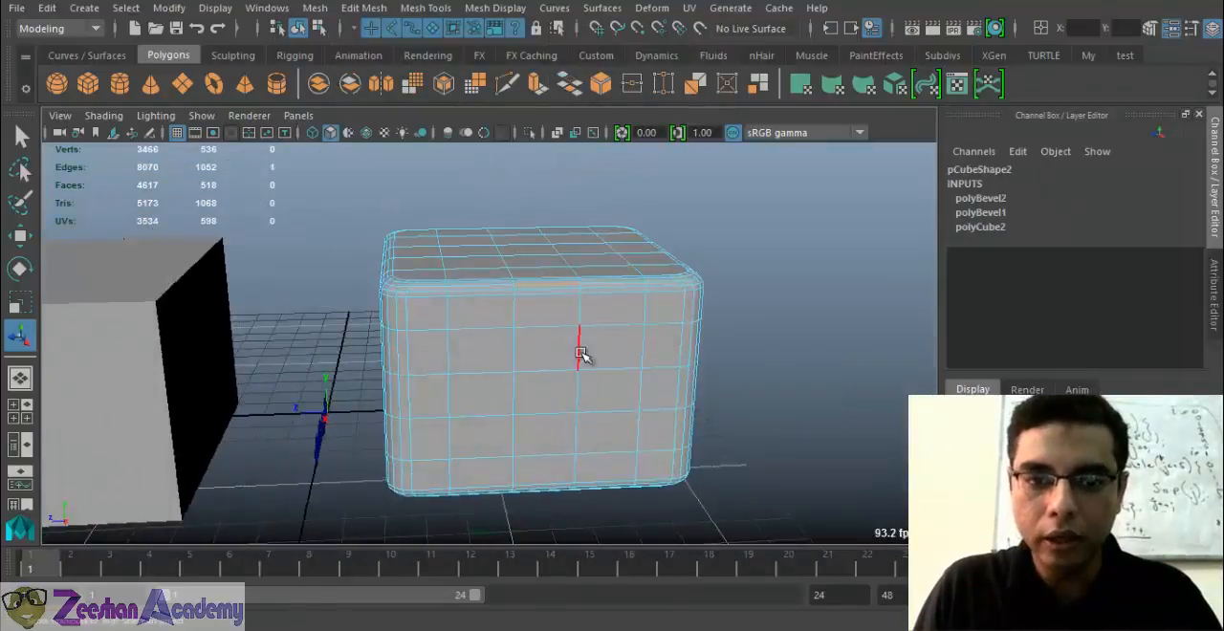
alt+drag(580, 351, 607, 328)
right_drag(606, 326, 640, 109)
click(643, 270)
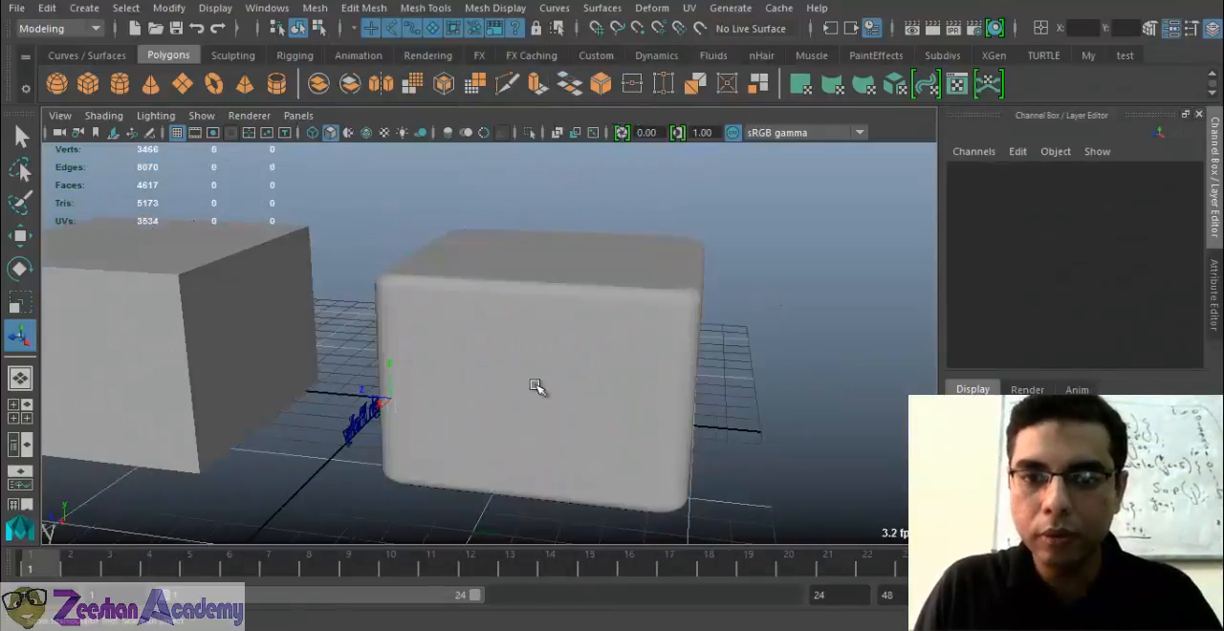
Select the rounded box and the plain box in turn to compare their shapes and polygon counts
alt+middle_drag(545, 349, 717, 323)
scroll(549, 331, up, 3)
click(317, 280)
click(661, 326)
scroll(658, 326, down, 1)
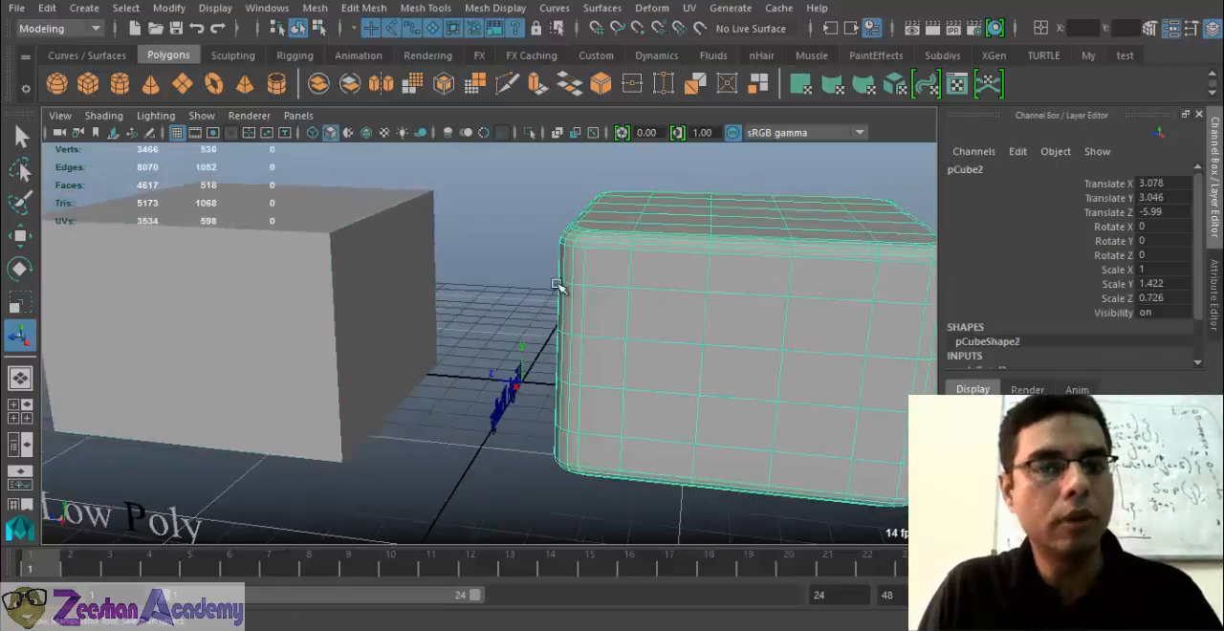
click(525, 277)
scroll(511, 298, down, 4)
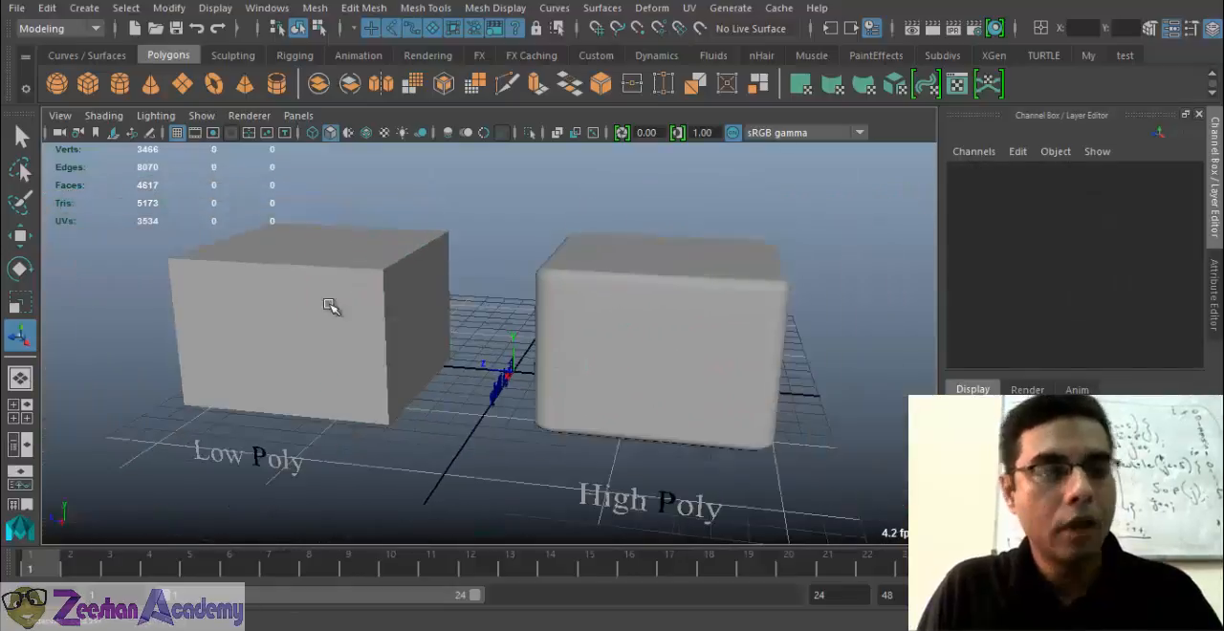
click(317, 253)
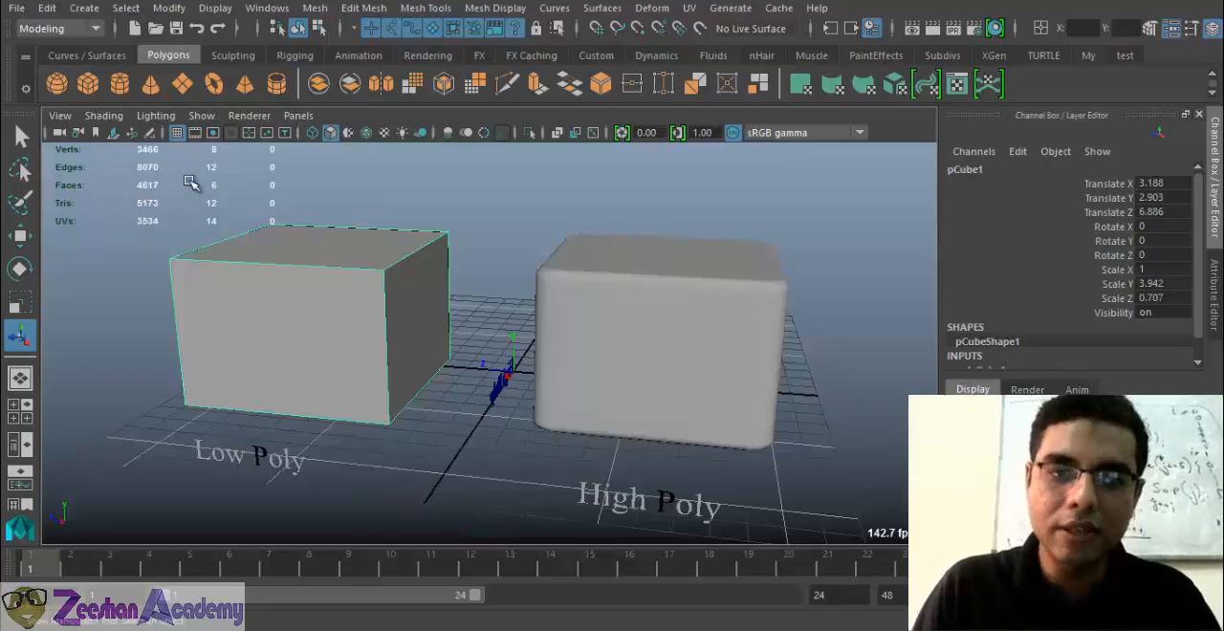
Select the rounded High Poly box, clear the selection, and select the plain Low Poly box to compare their polygon counts
alt+middle_drag(387, 329, 402, 383)
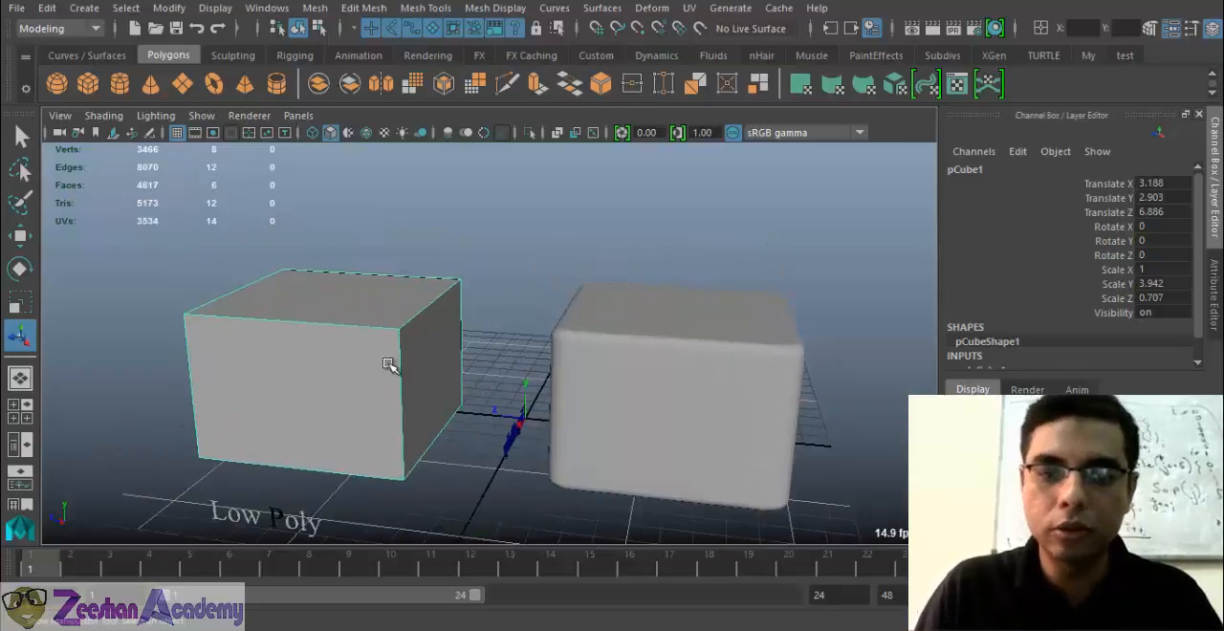
alt+drag(392, 364, 182, 457)
alt+drag(406, 368, 430, 333)
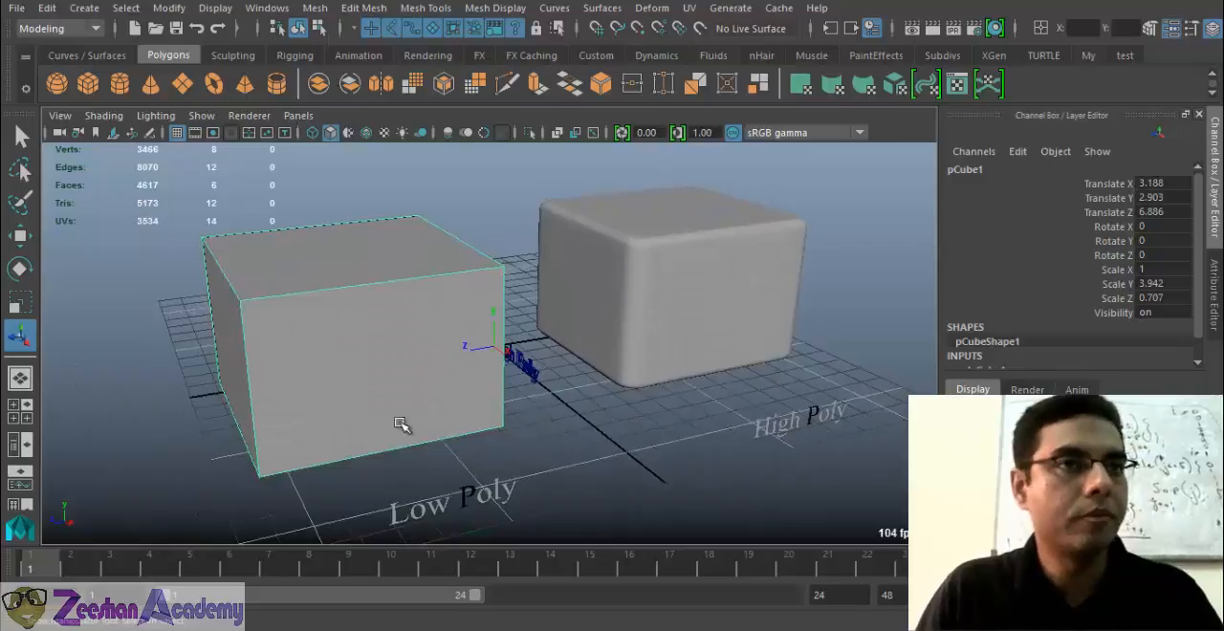
click(744, 325)
alt+drag(738, 335, 686, 358)
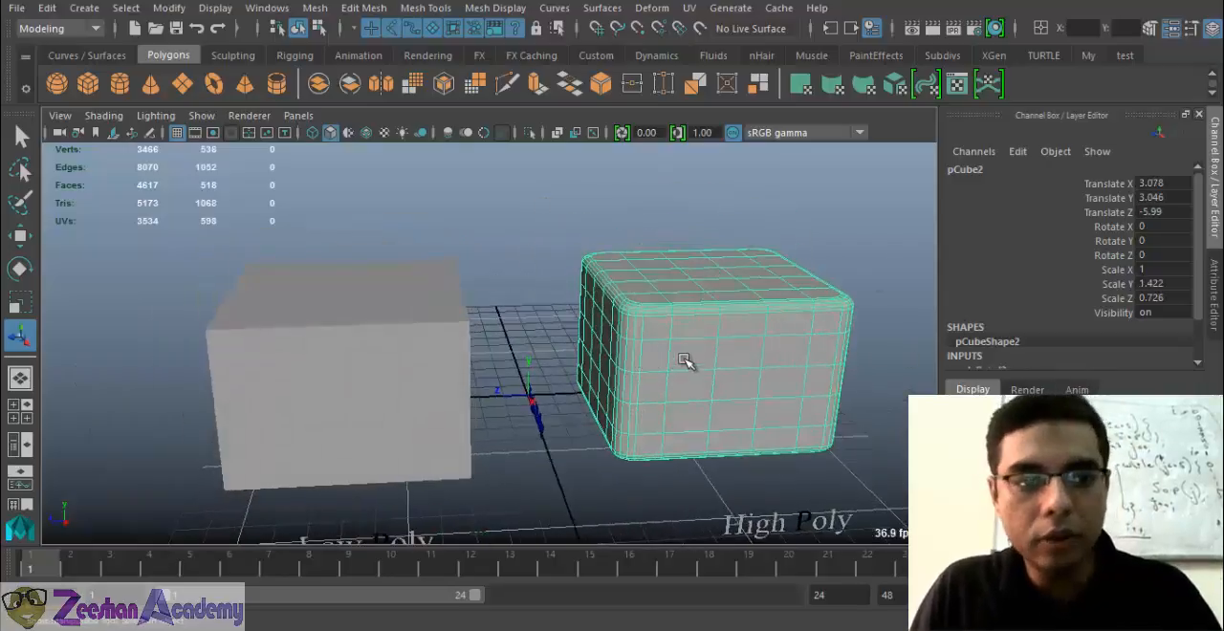
key(f)
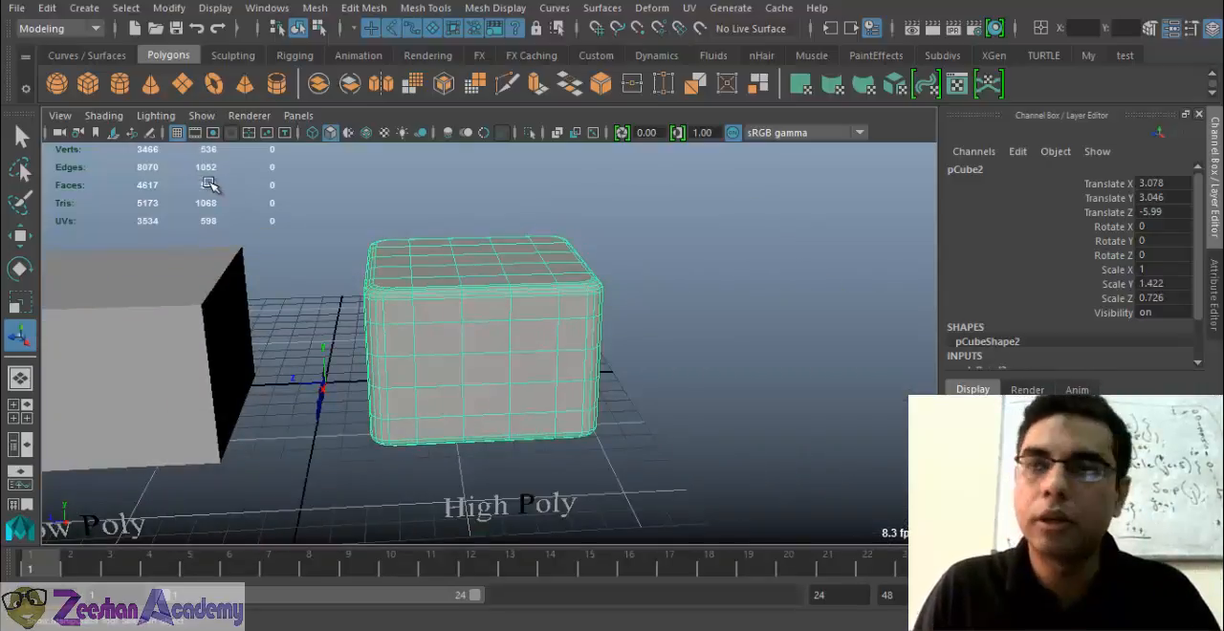
click(347, 202)
alt+drag(347, 202, 278, 338)
click(315, 358)
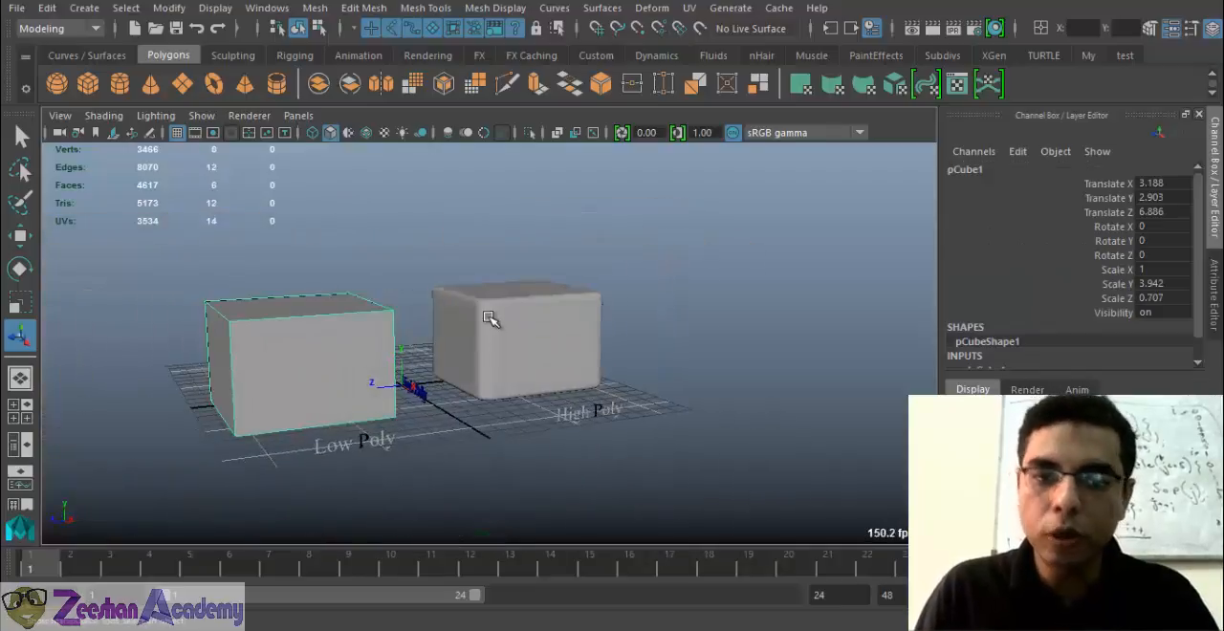
Examine the wireframe density of the rounded box beside the plain box, and clear the selection
click(479, 368)
alt+middle_drag(383, 311, 422, 337)
click(416, 285)
alt+middle_drag(416, 285, 542, 357)
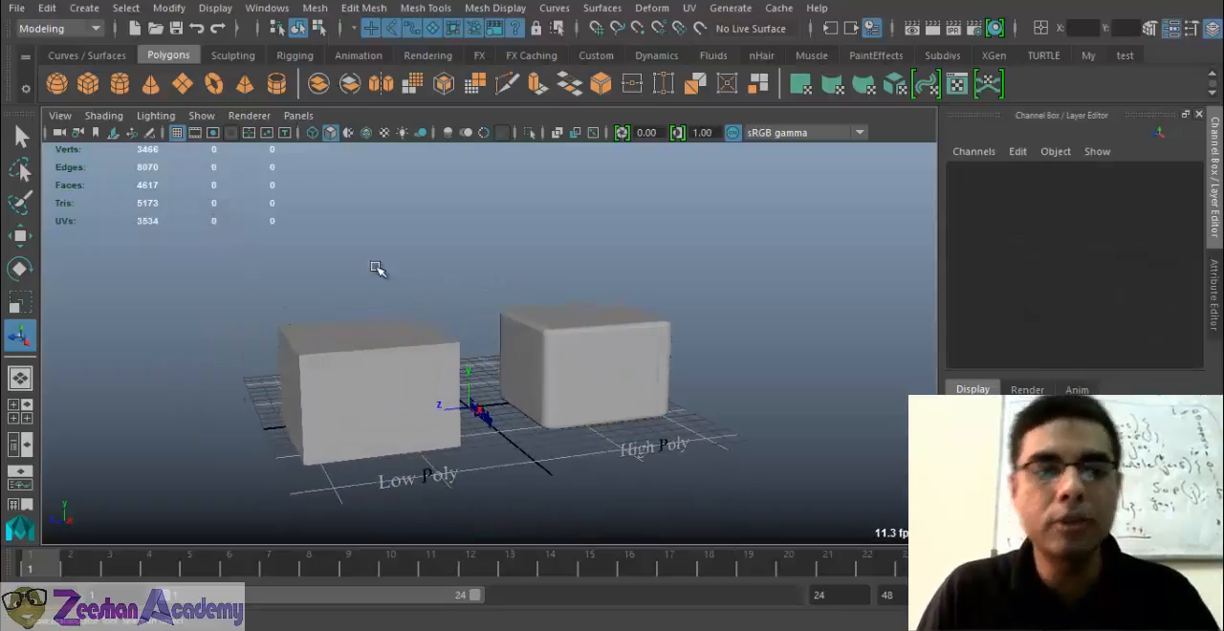
click(578, 371)
alt+drag(396, 388, 500, 411)
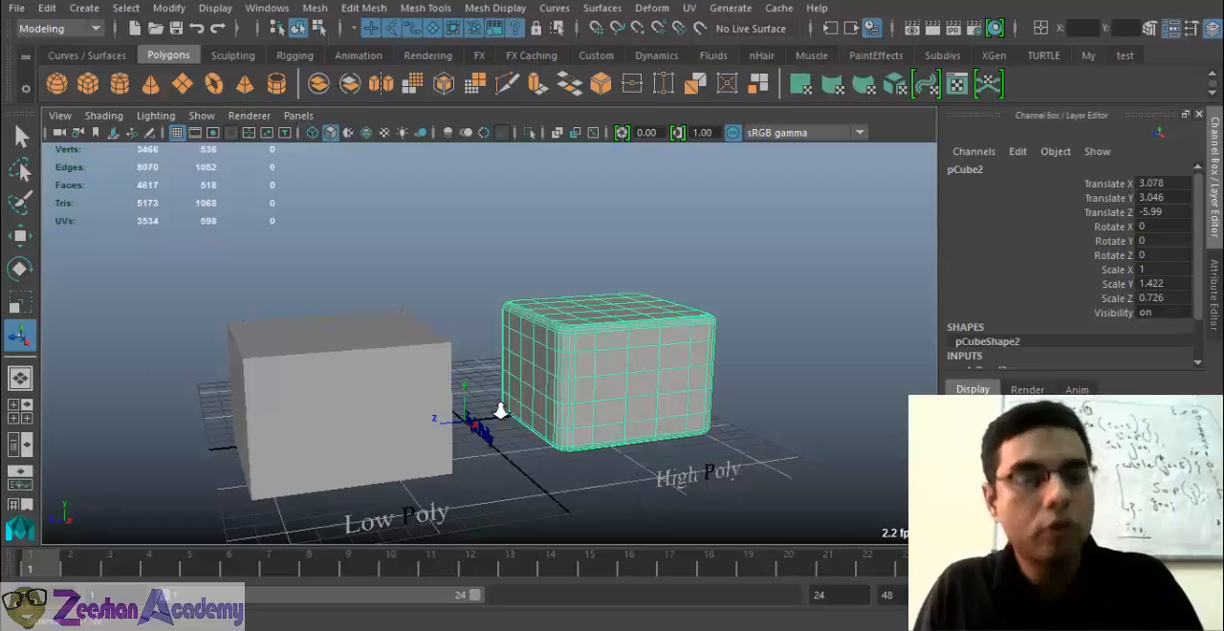
alt+right_drag(500, 411, 565, 417)
click(650, 263)
Examine the plain box's sharp edges up close, and compare them with the rounded box's beveled corners
alt+drag(672, 338, 552, 326)
alt+drag(887, 411, 637, 363)
alt+drag(424, 361, 548, 402)
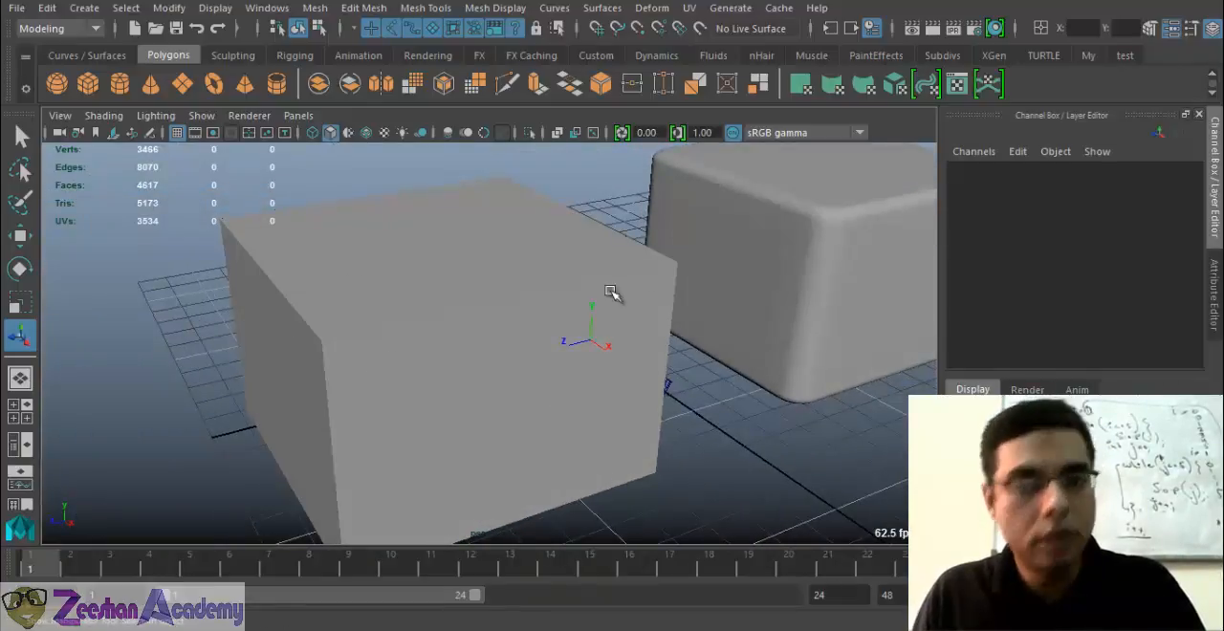
alt+drag(651, 264, 525, 357)
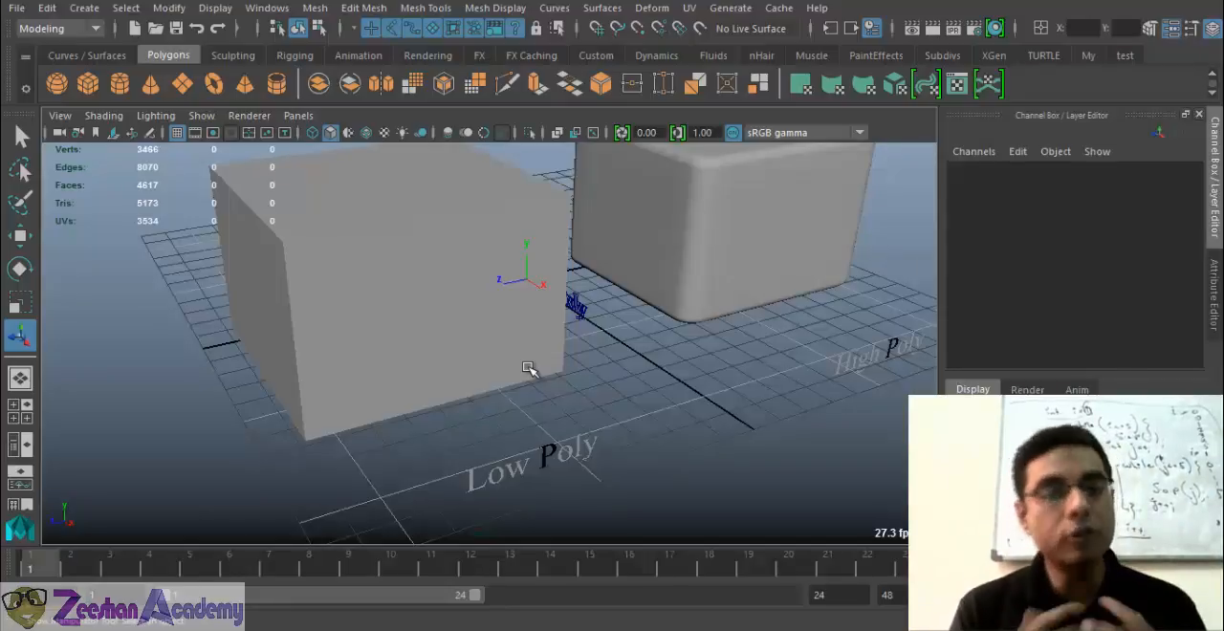
click(432, 406)
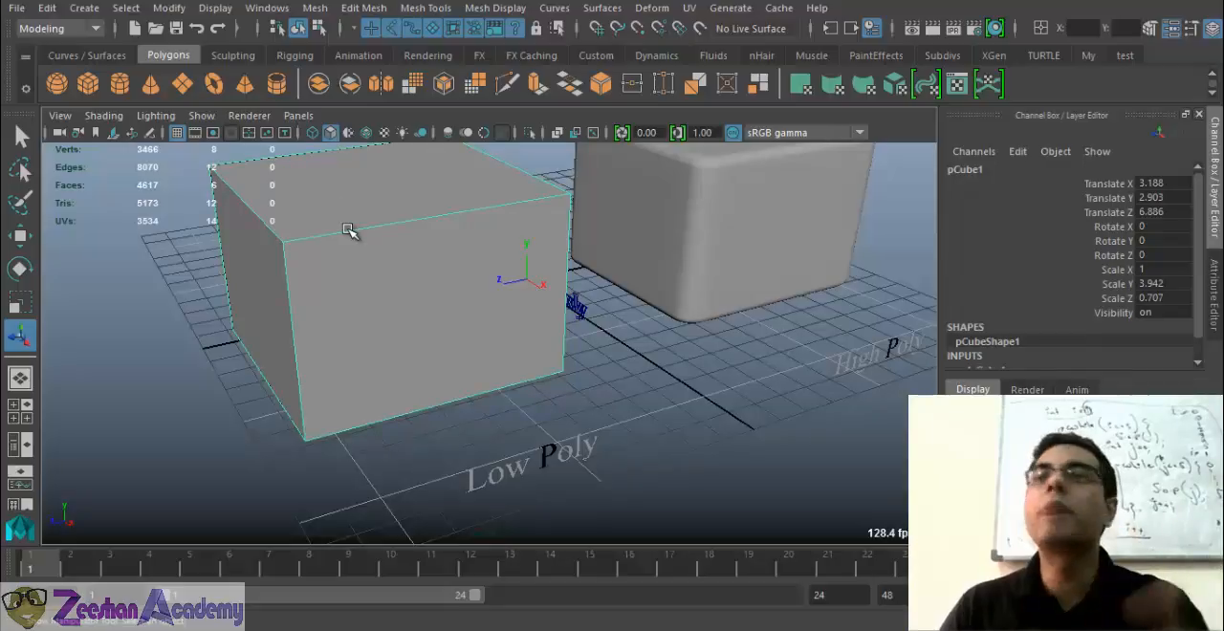
click(743, 274)
key(f)
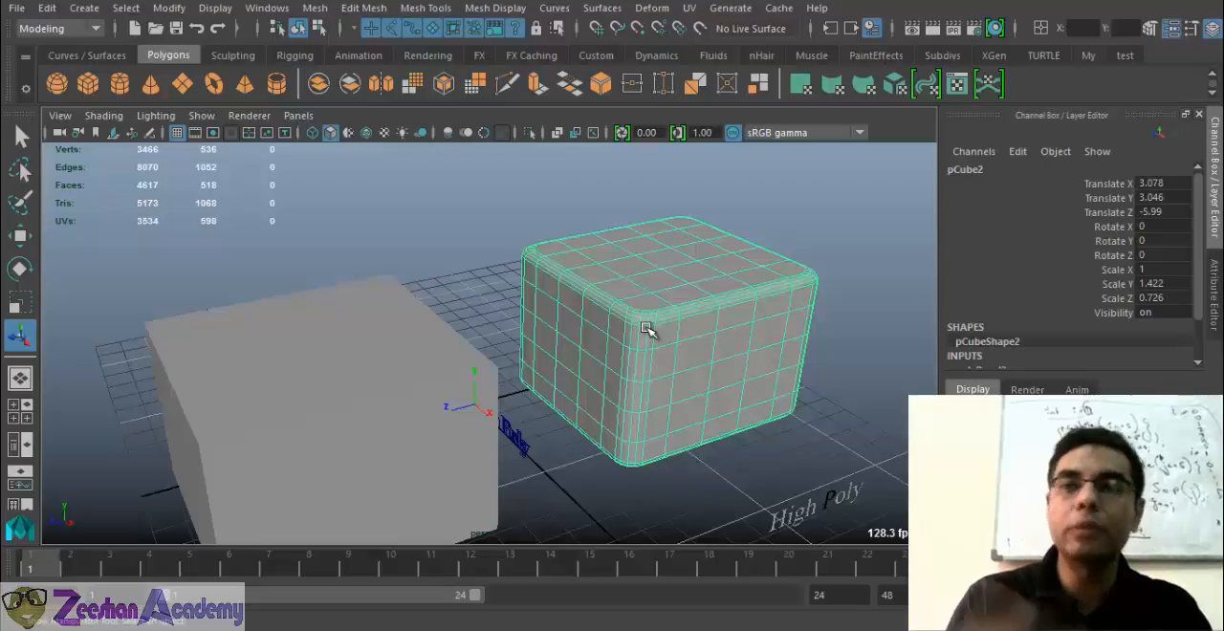
Alternate the selection between the plain and rounded boxes to compare their vertex, edge and face counts
click(194, 252)
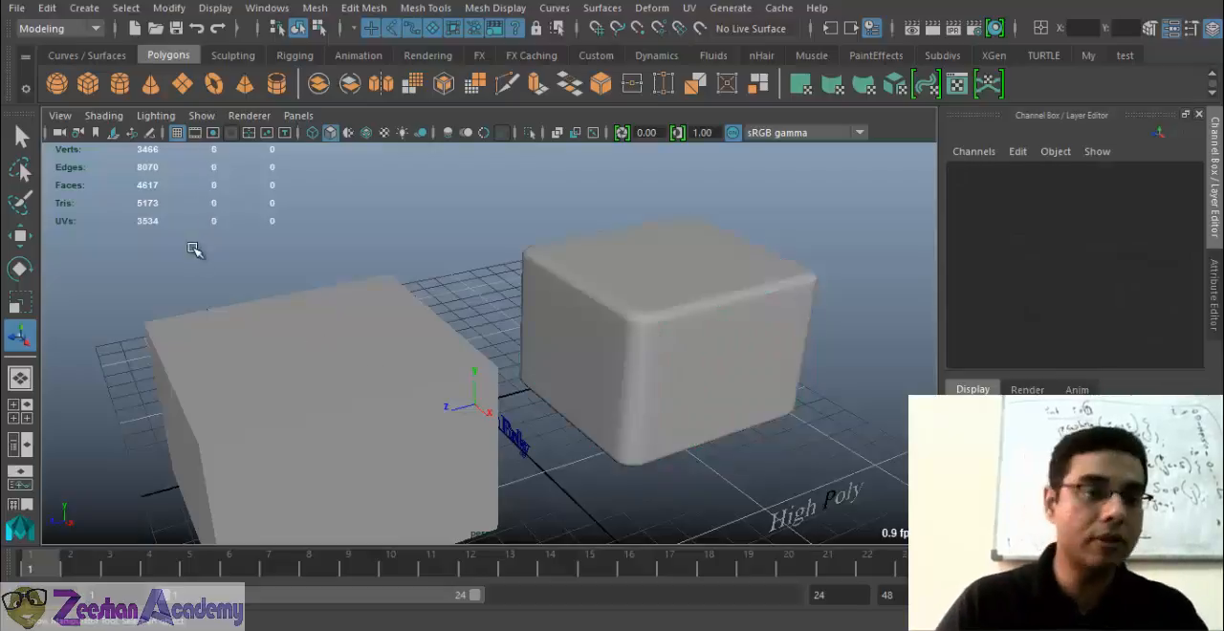
click(306, 392)
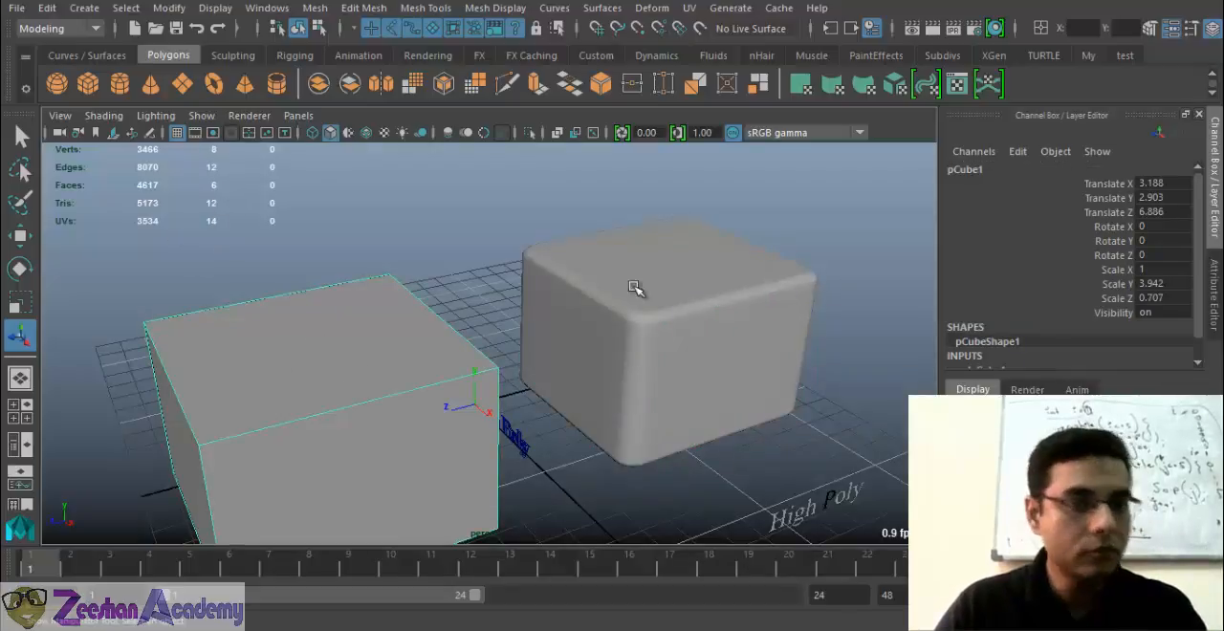
click(717, 400)
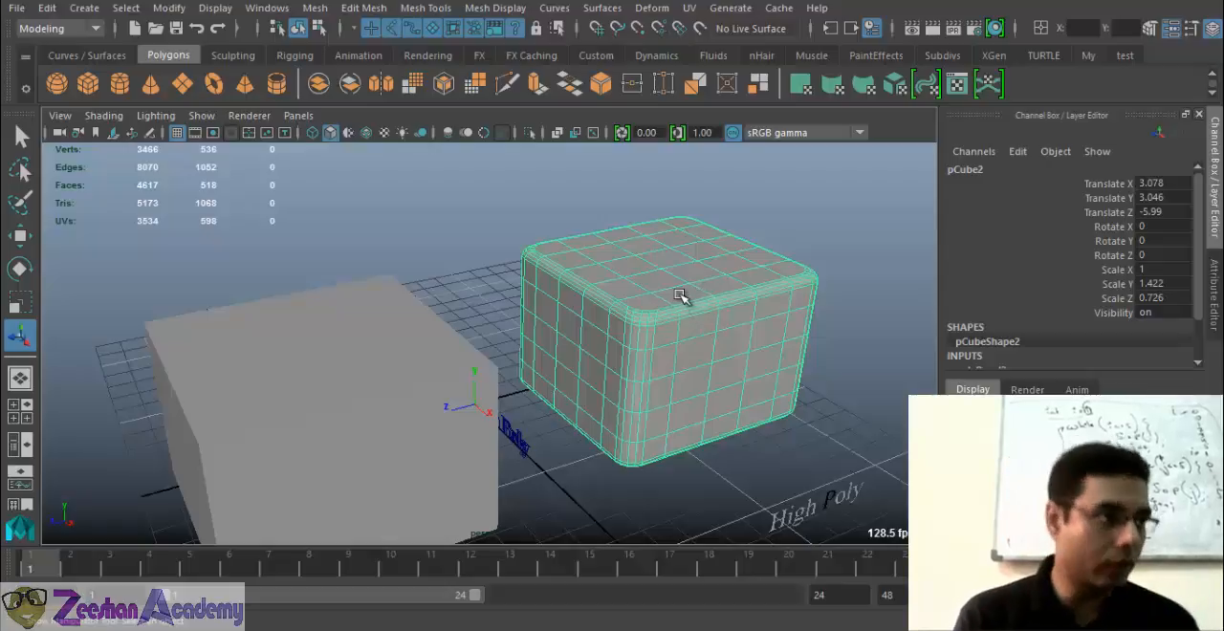
click(433, 379)
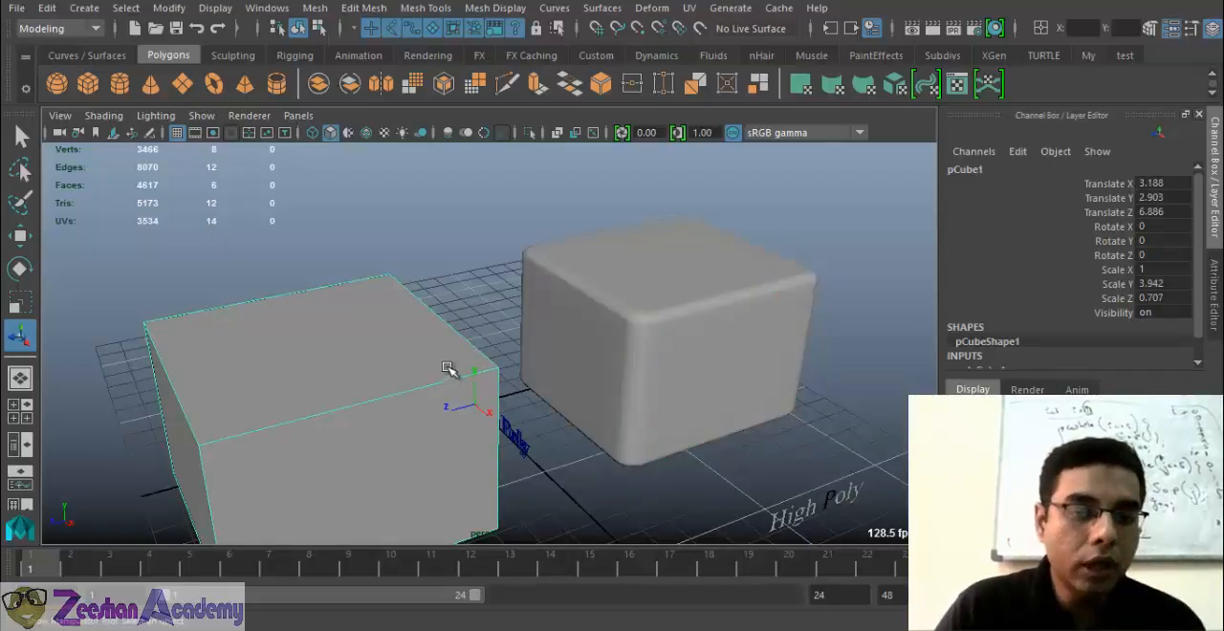
alt+middle_drag(408, 369, 415, 344)
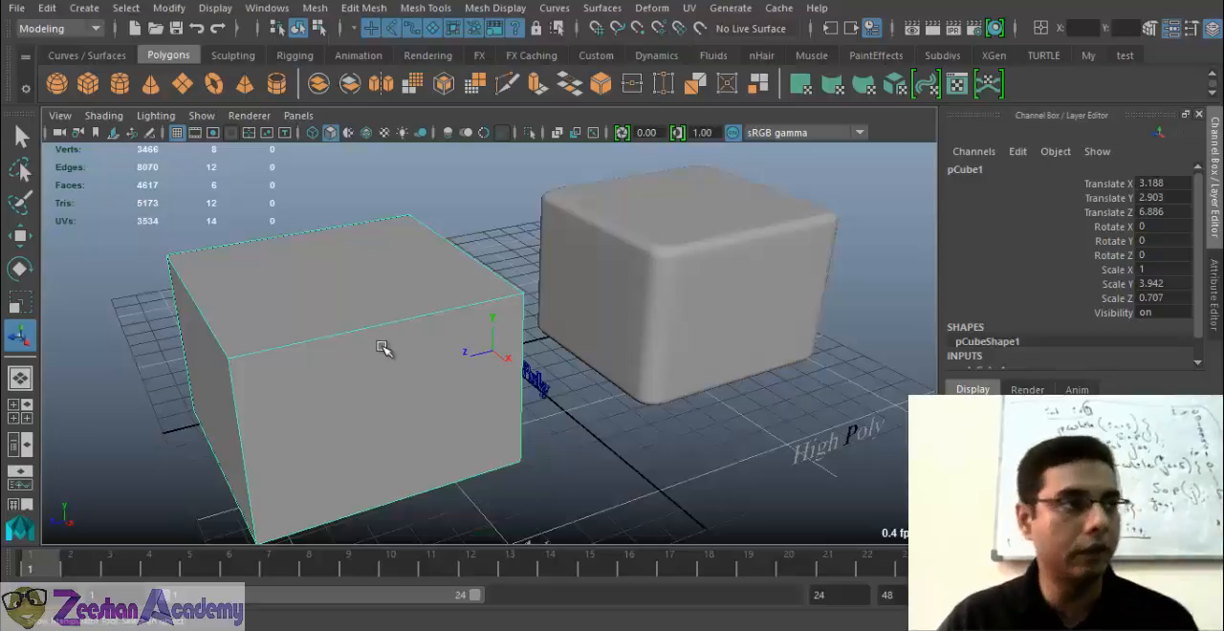
click(749, 278)
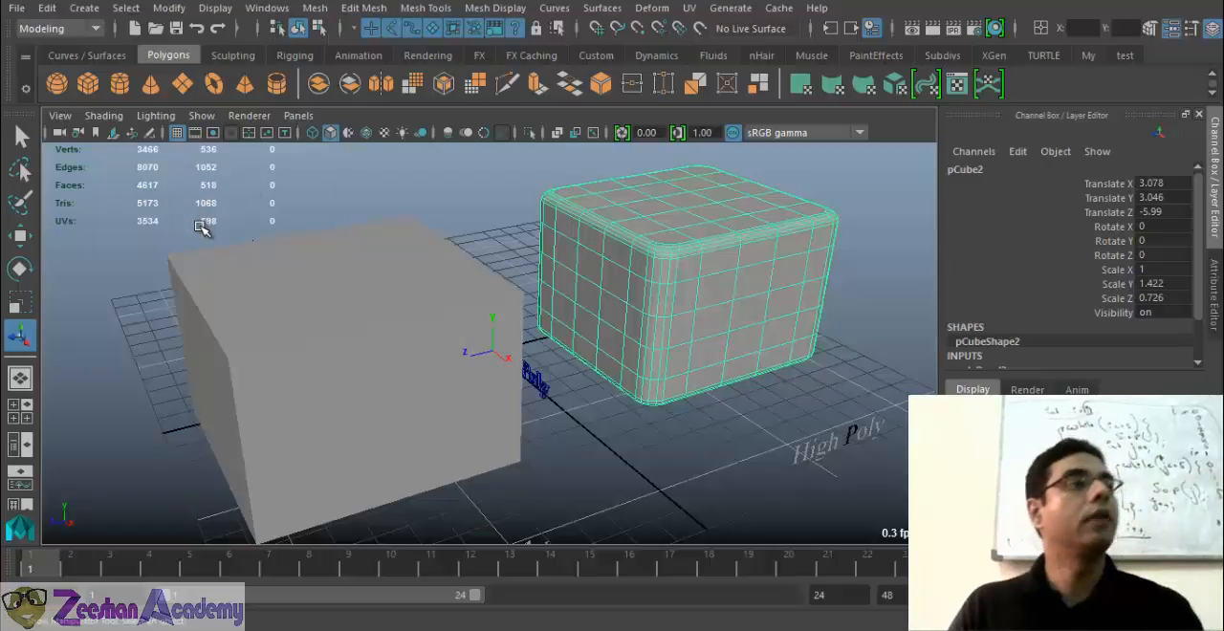
click(390, 306)
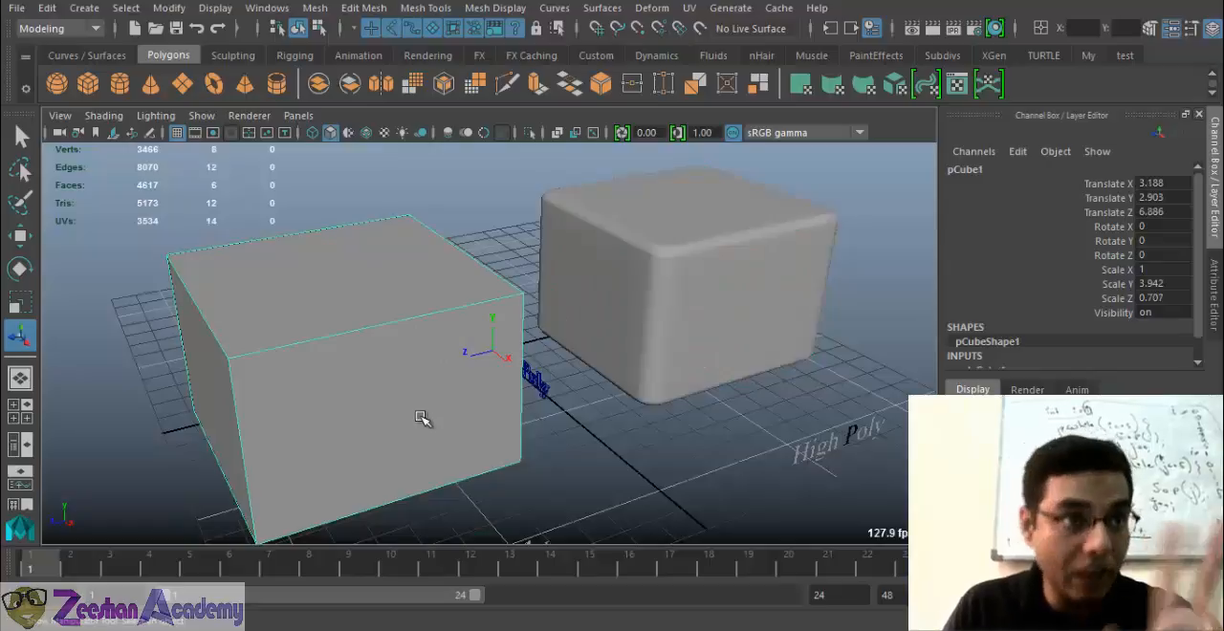
click(687, 281)
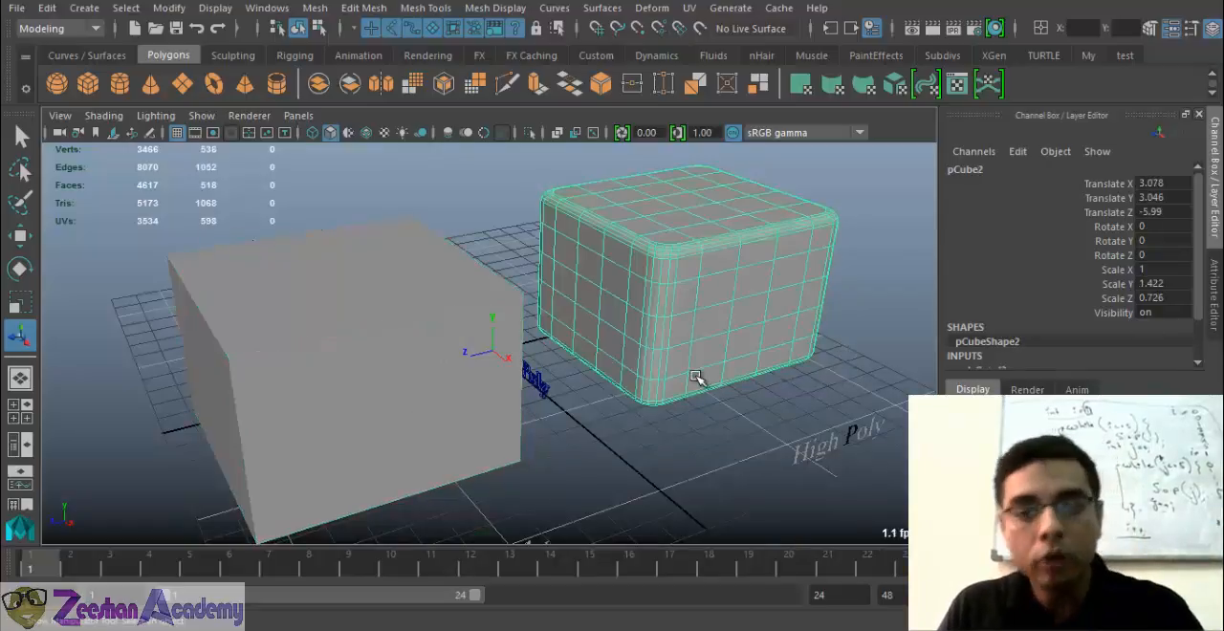
Select the plain box for reference, and inspect the subdivided faces of the rounded box up close
alt+drag(712, 330, 695, 303)
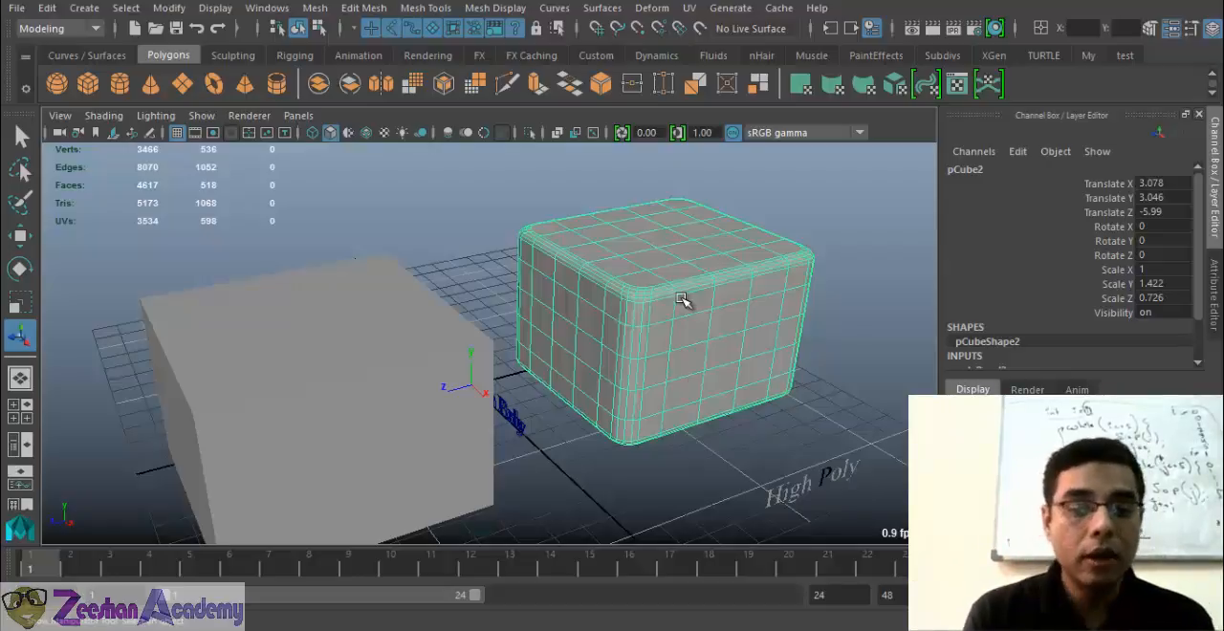
scroll(681, 300, down, 3)
click(417, 432)
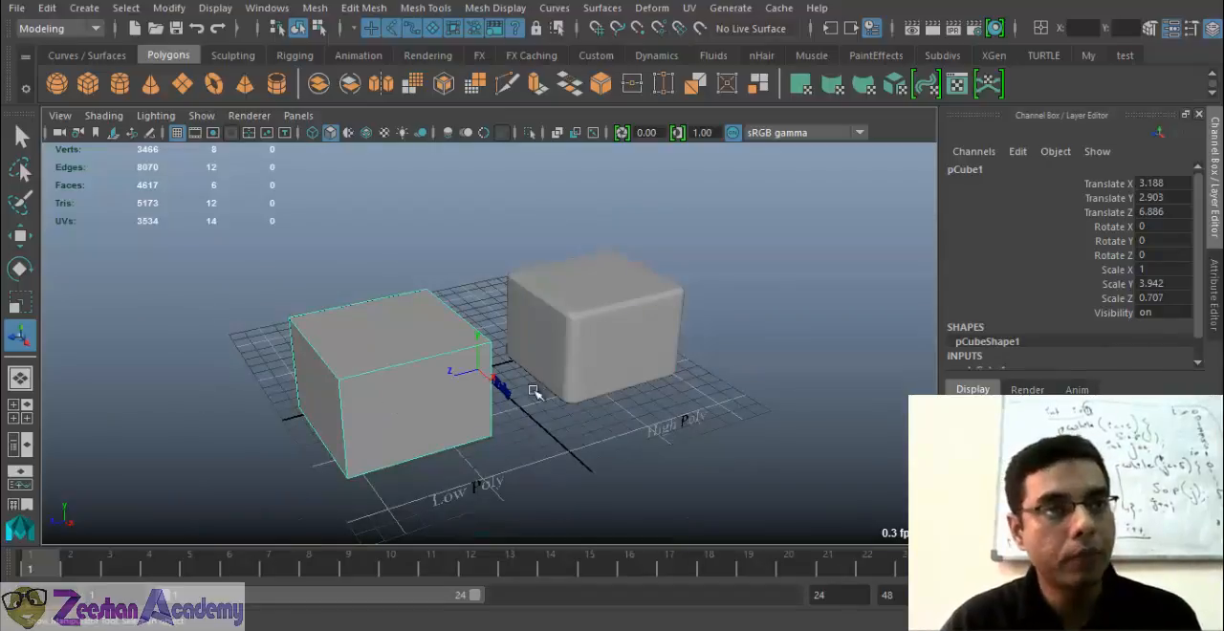
scroll(681, 361, up, 3)
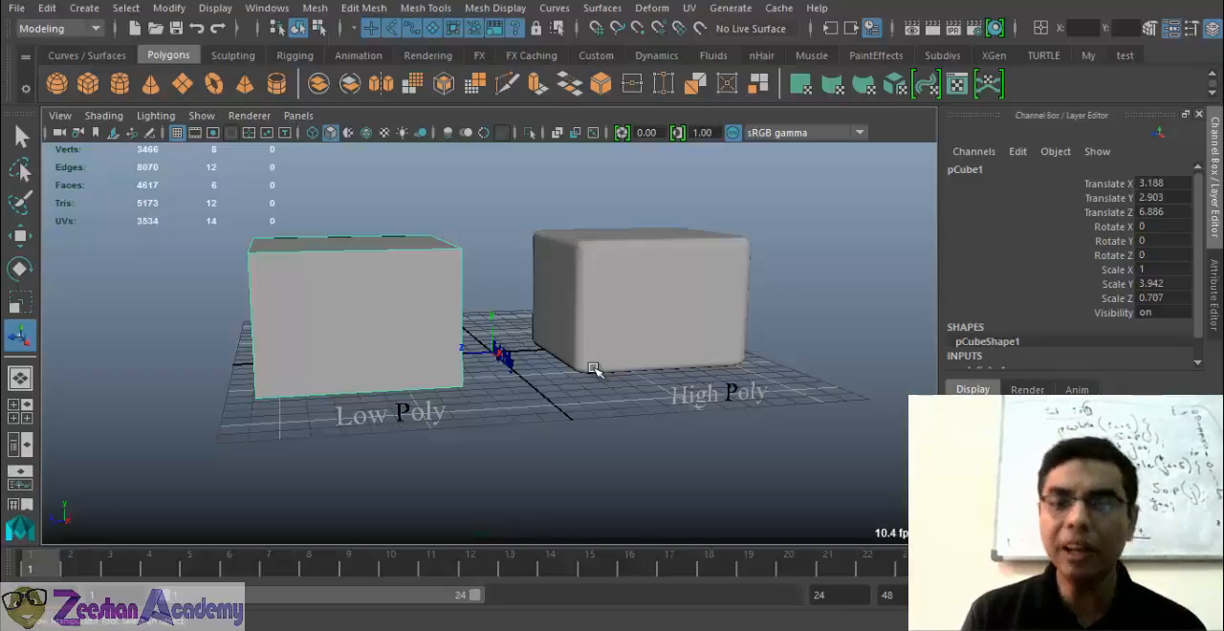
scroll(683, 334, up, 5)
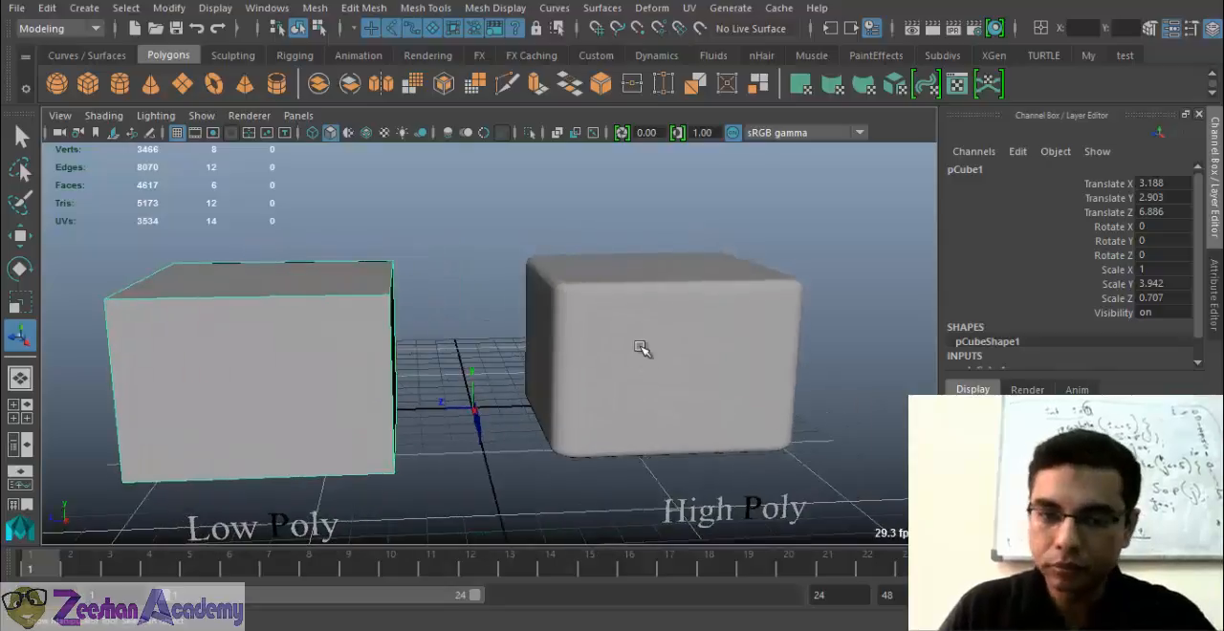
click(675, 411)
scroll(675, 411, up, 3)
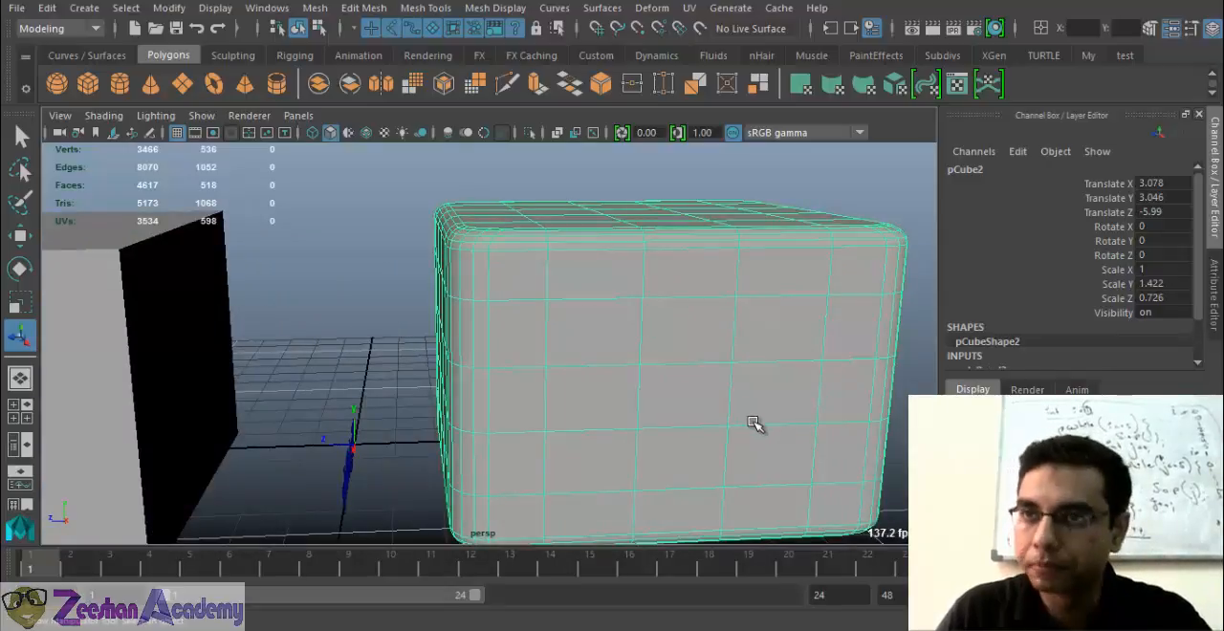
scroll(727, 388, down, 2)
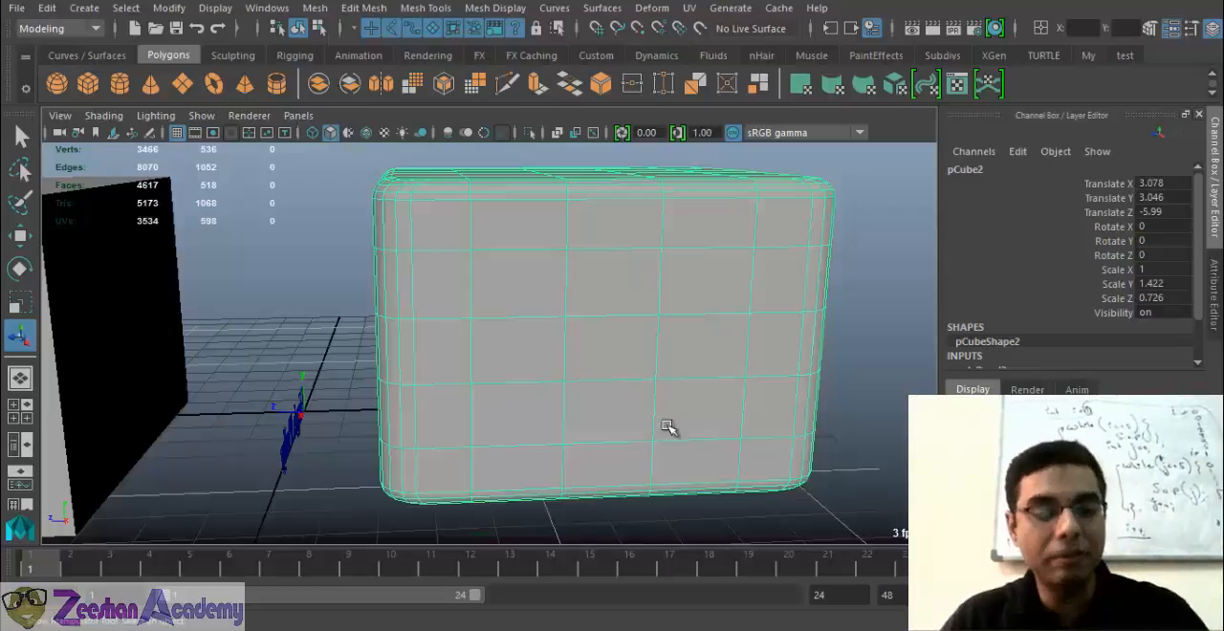
Inspect the rounded box from several sides and the plain box's flat faces, and reselect the rounded box
alt+drag(690, 396, 584, 342)
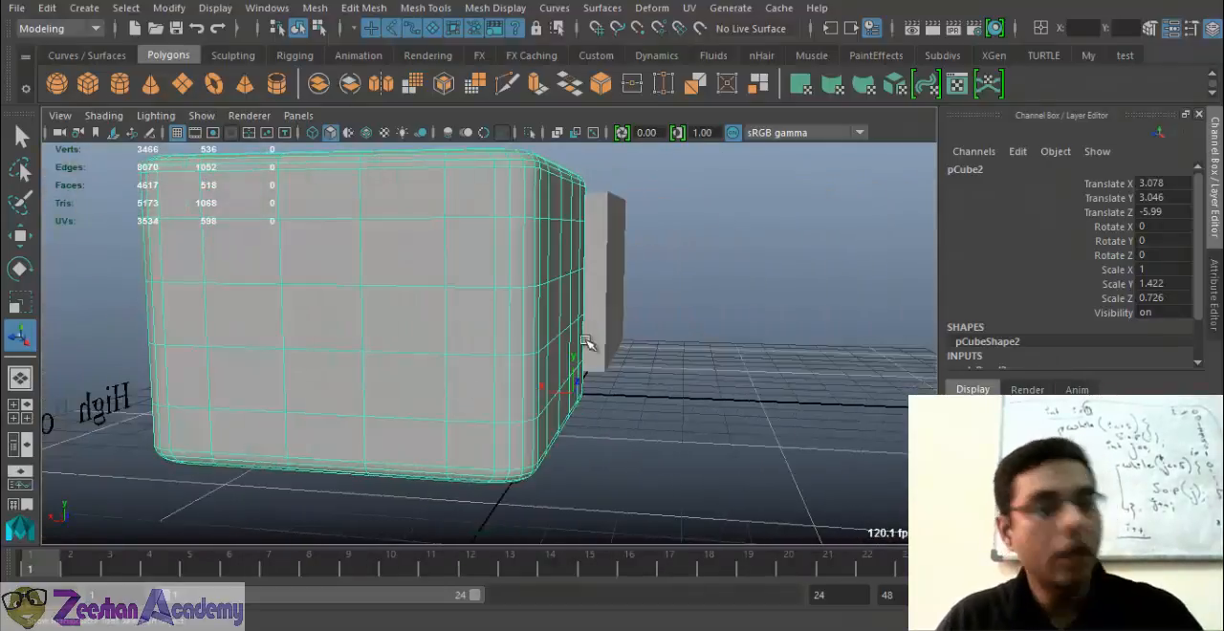
alt+drag(338, 331, 568, 332)
alt+middle_drag(568, 332, 635, 349)
click(442, 328)
alt+middle_drag(442, 328, 543, 369)
alt+drag(543, 369, 600, 301)
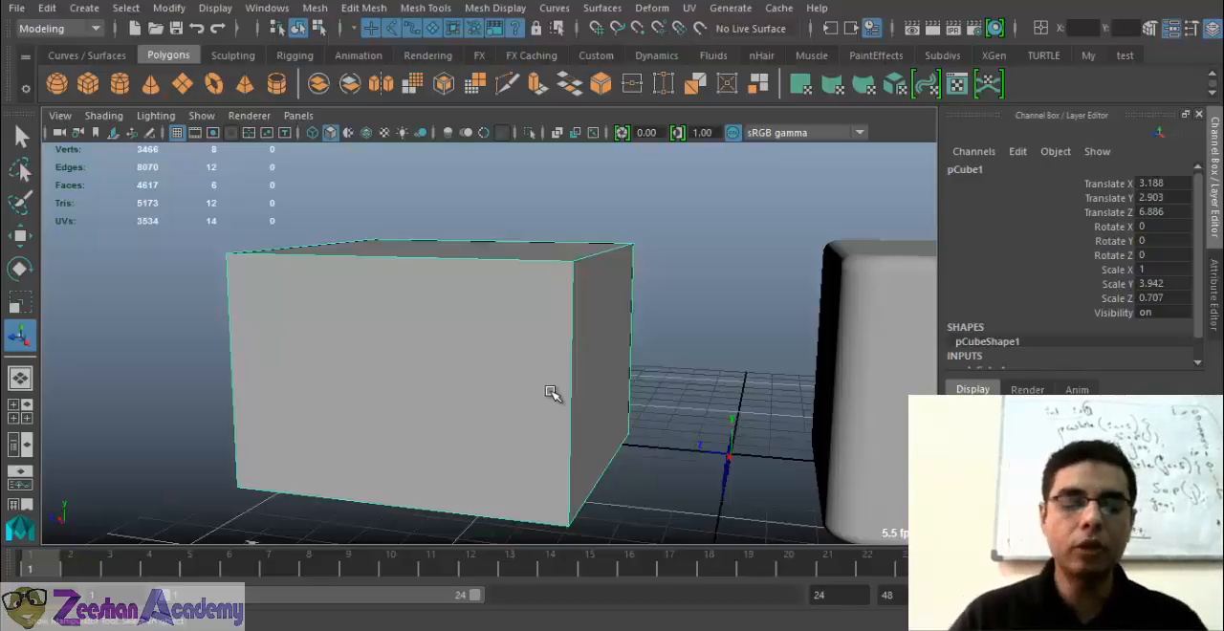
scroll(552, 391, up, 3)
scroll(589, 338, down, 2)
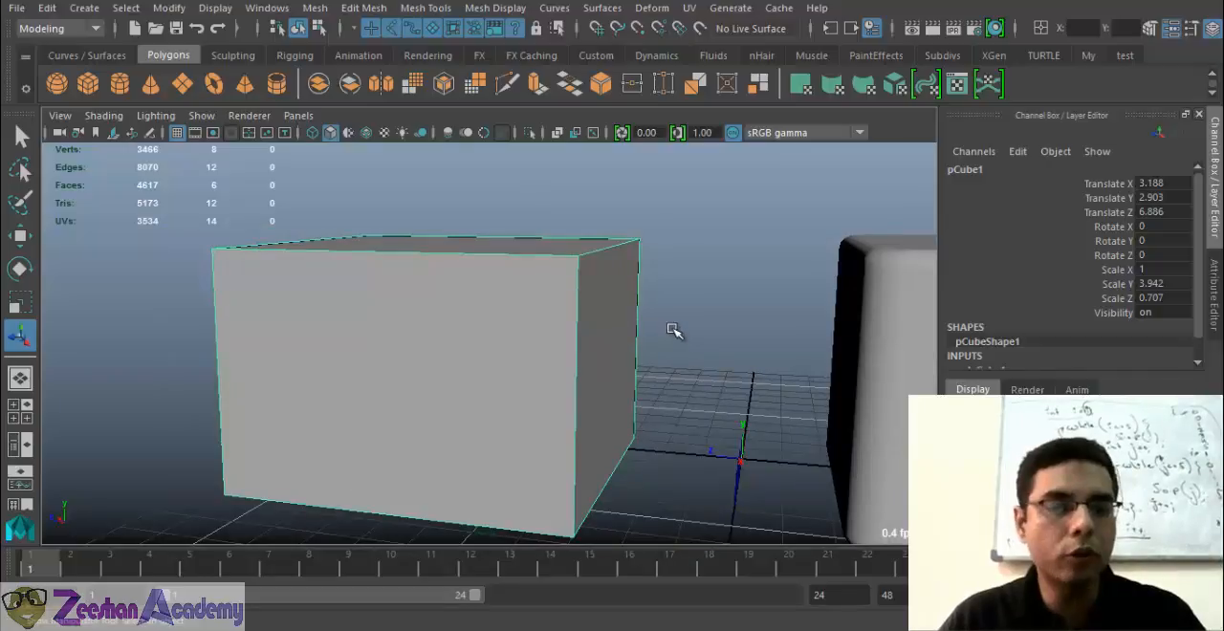
alt+drag(742, 361, 645, 352)
scroll(650, 360, down, 2)
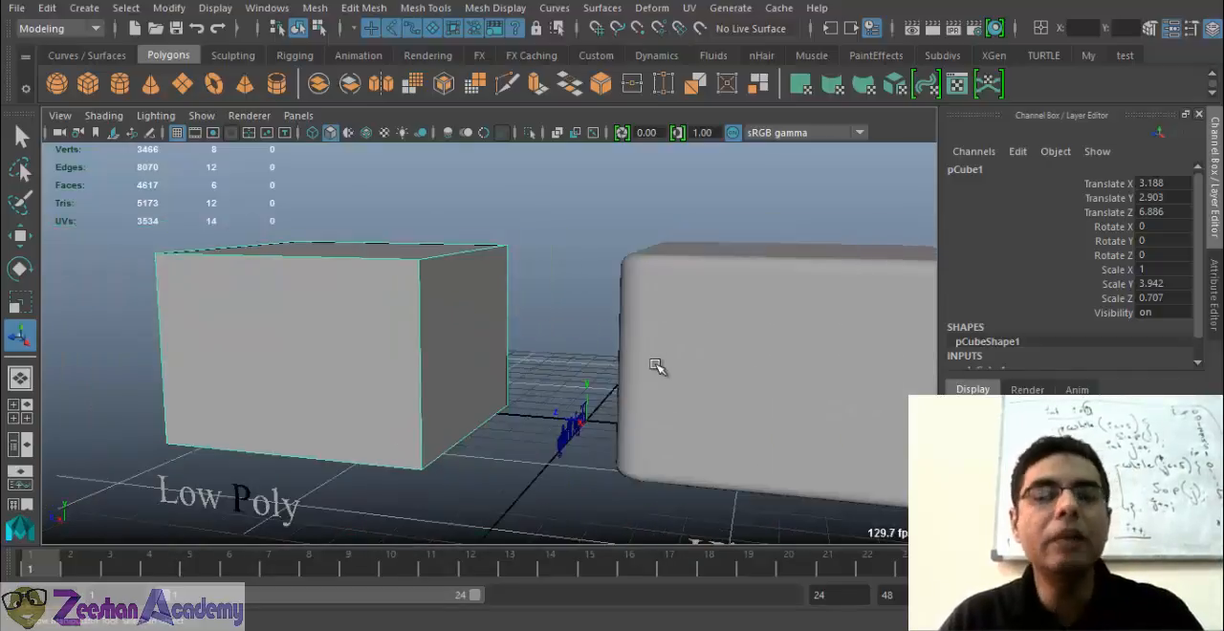
click(656, 366)
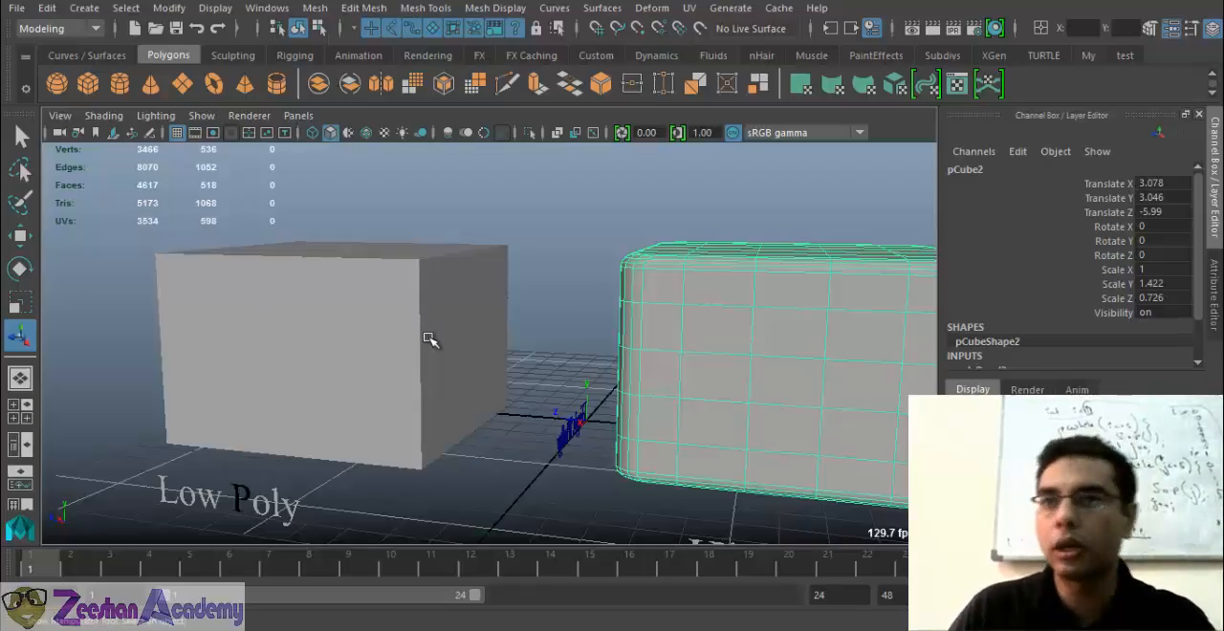
Compare both labelled boxes side by side by selecting the Low Poly box and the High Poly box in turn
alt+right_drag(561, 391, 482, 407)
alt+drag(482, 406, 545, 421)
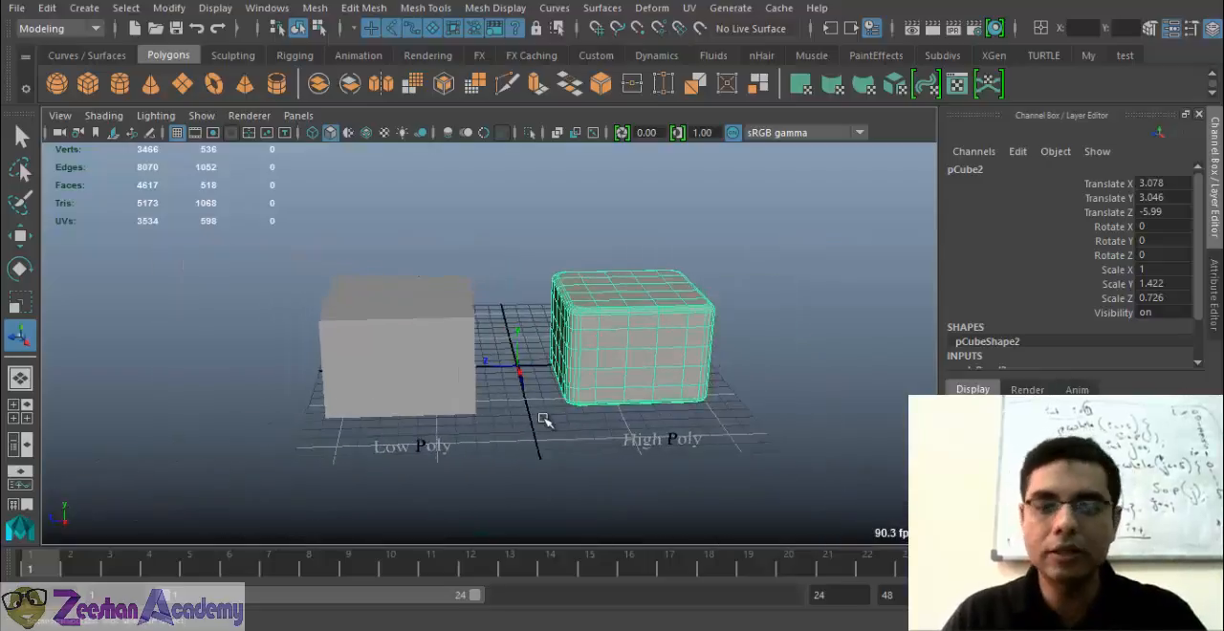
alt+right_drag(544, 420, 620, 412)
click(424, 427)
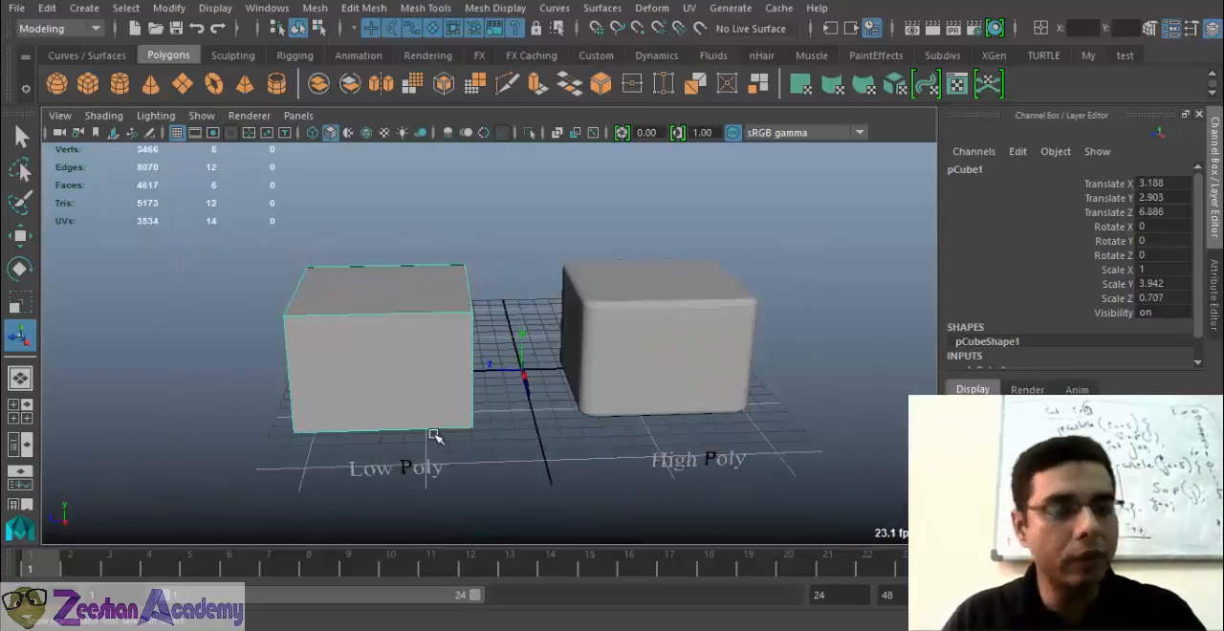
click(660, 343)
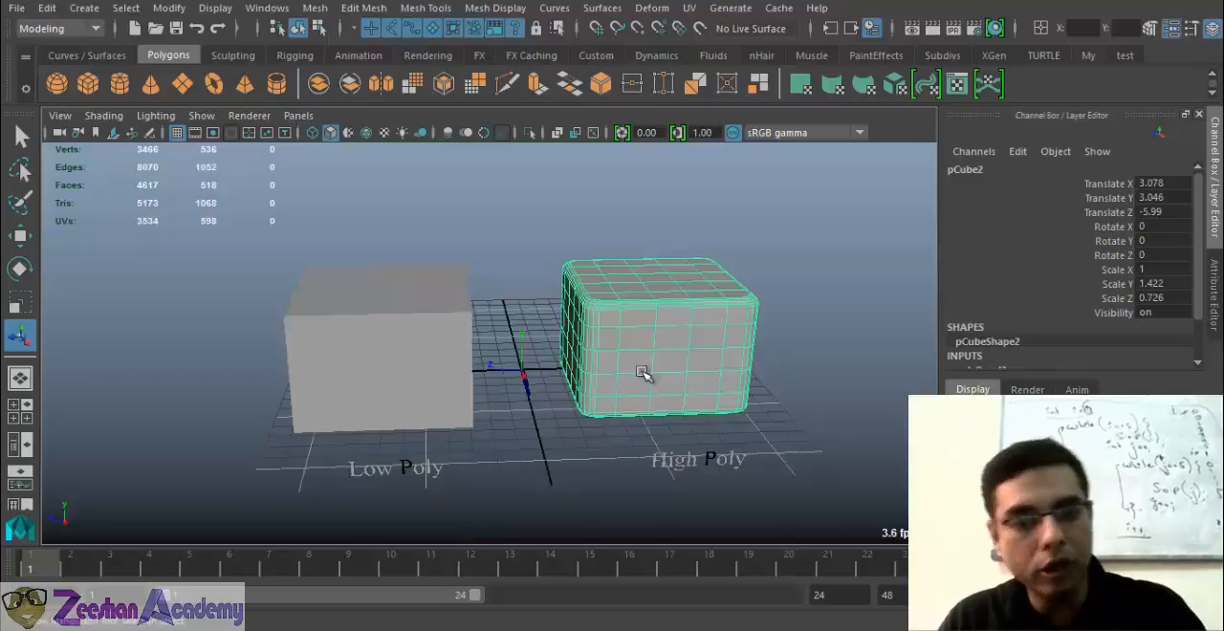
Select the plain box together with its Low Poly label and move both along Z, away from the rounded box, to label Translate Z 19.102
alt+middle_drag(778, 409, 676, 394)
drag(120, 297, 421, 507)
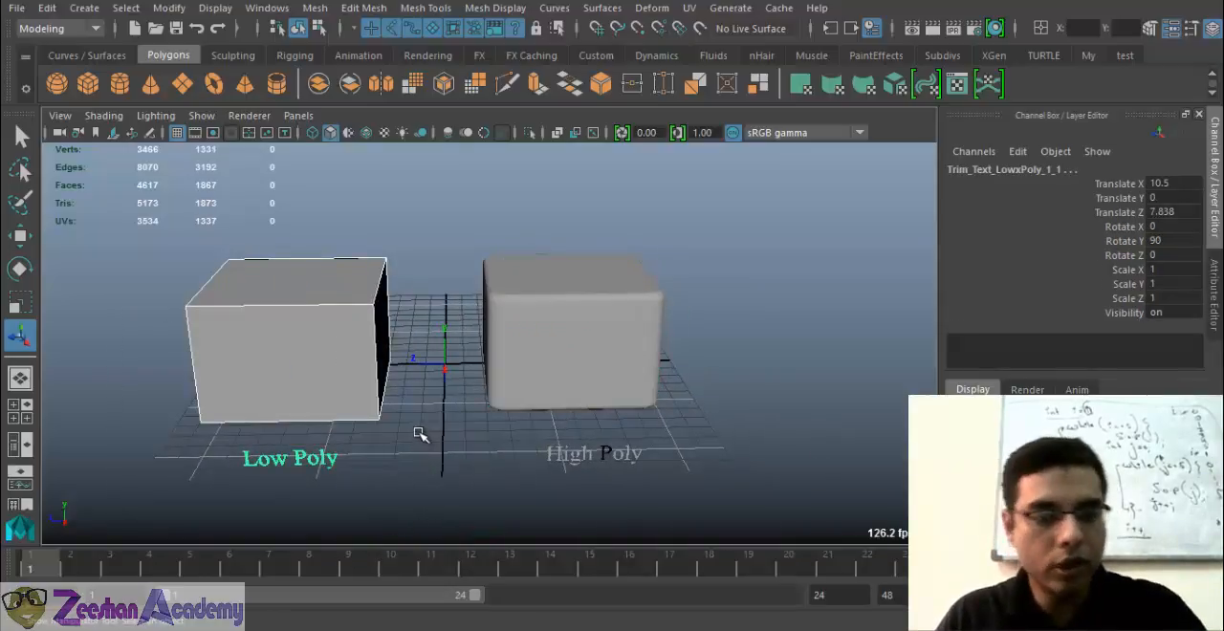
key(w)
alt+drag(418, 432, 566, 392)
drag(311, 451, 31, 455)
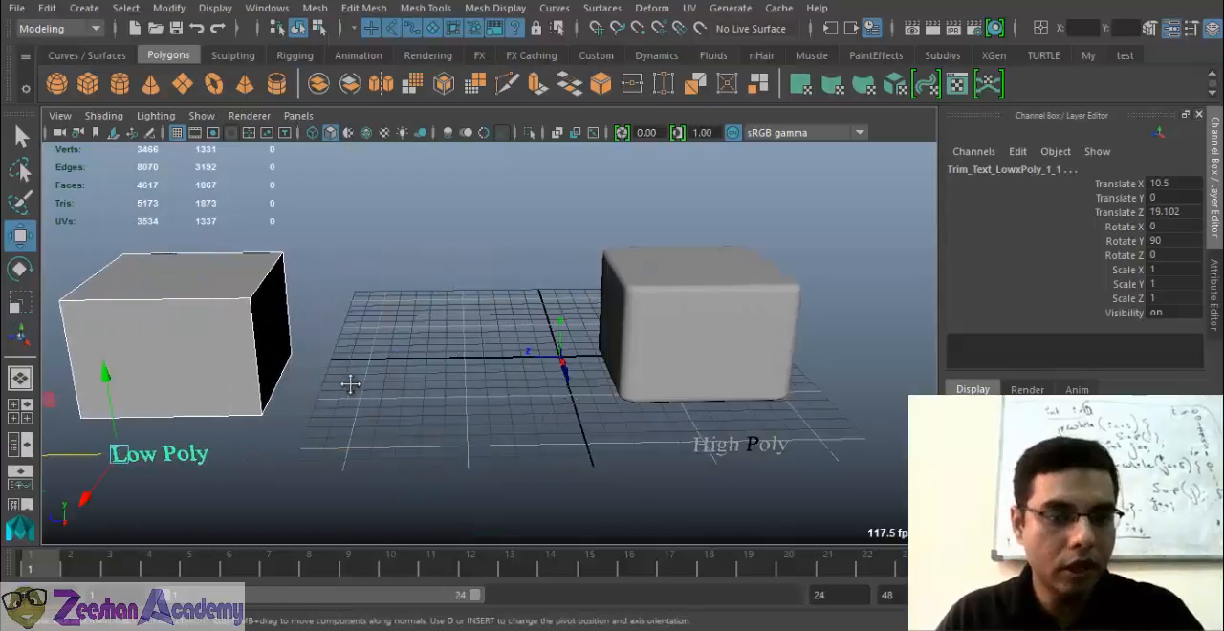
Add a polygon cube between the plain and rounded boxes, placed at Translate 3.26, 2.974, 5.92 with Scale Y 1.275
alt+middle_drag(350, 384, 383, 388)
click(273, 351)
click(87, 84)
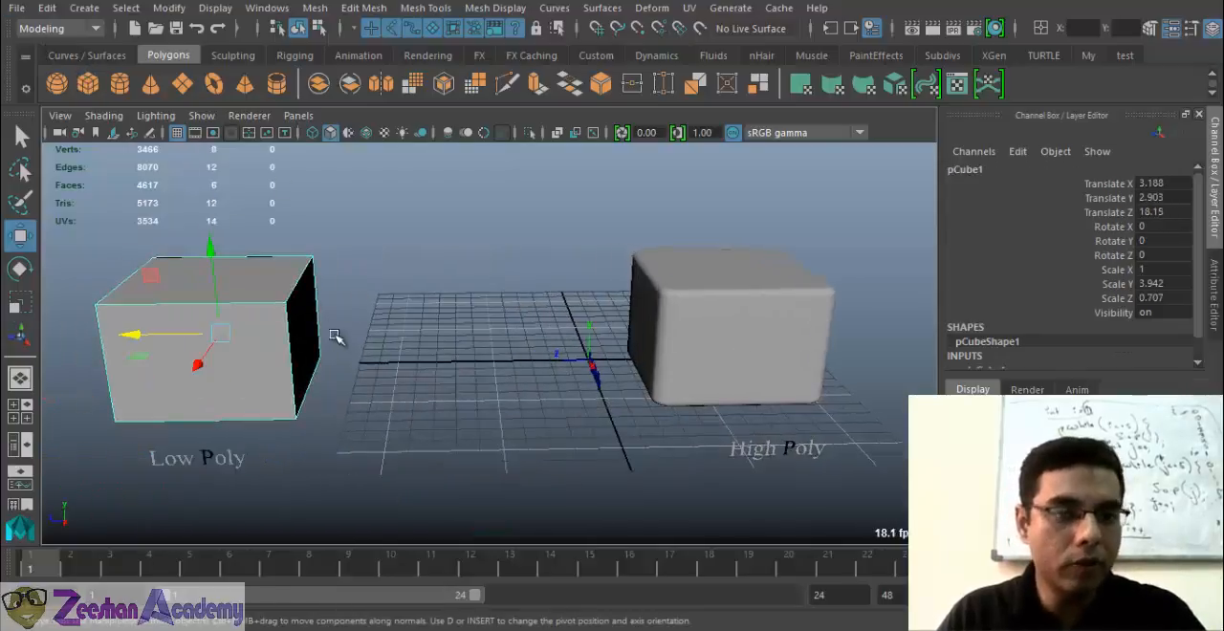
alt+drag(336, 336, 480, 247)
key(r)
key(w)
alt+drag(398, 239, 400, 252)
right_drag(452, 292, 453, 130)
Bevel the edges of the middle box with Fraction 0.1 and 2 segments
click(364, 8)
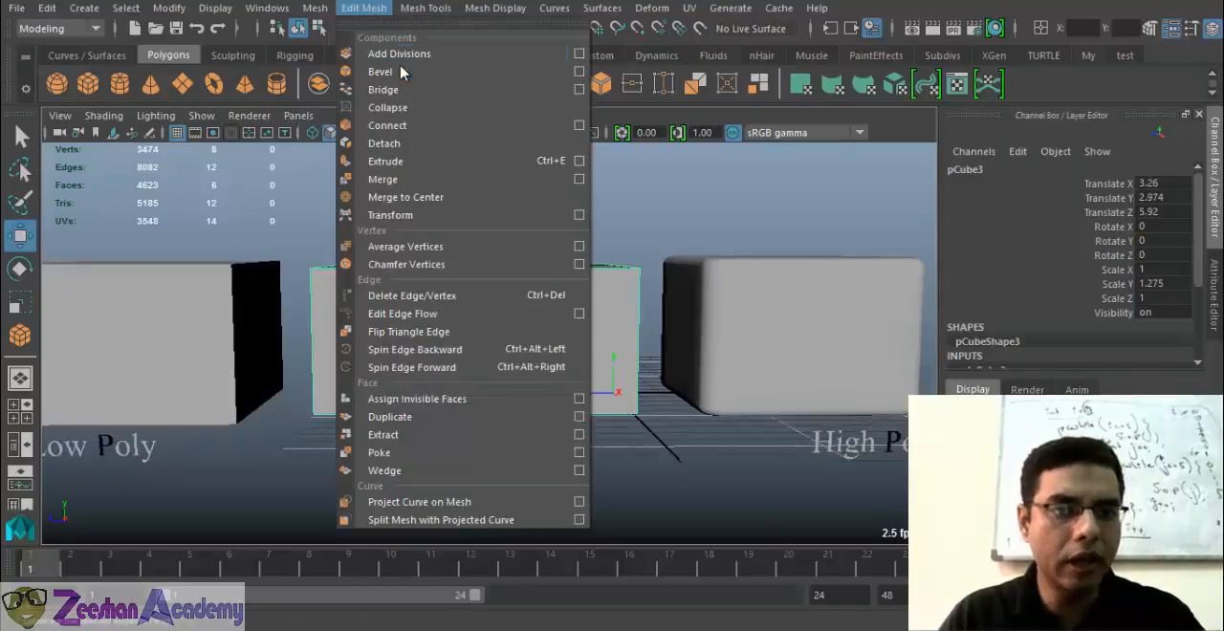
click(405, 73)
scroll(453, 356, up, 3)
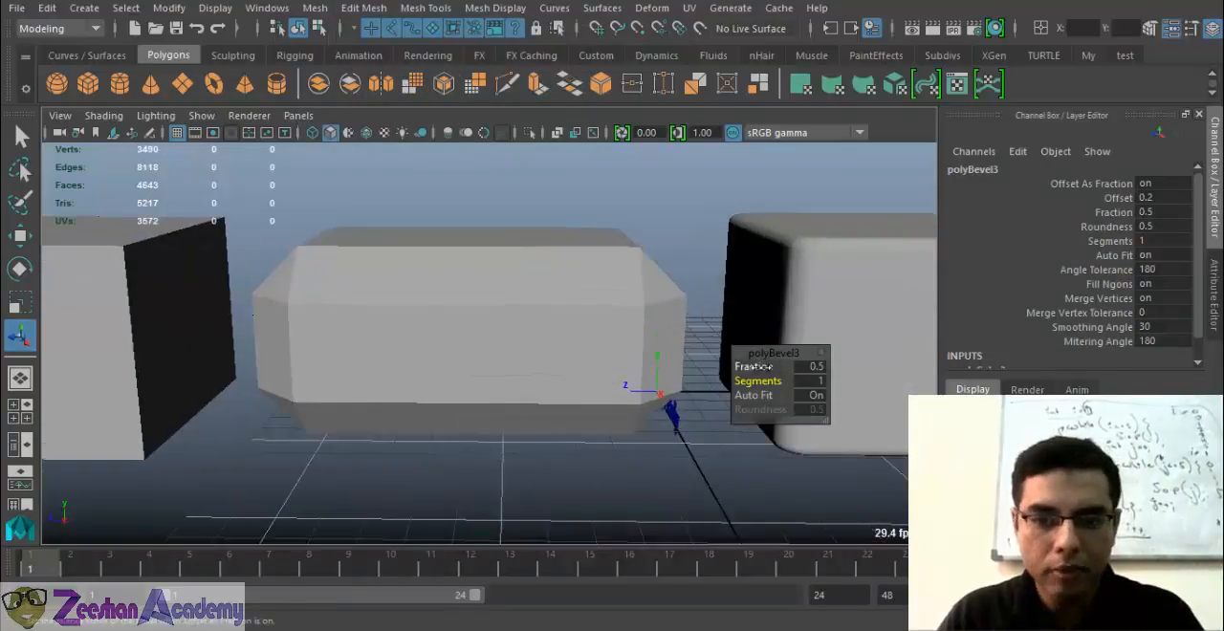
drag(741, 367, 769, 395)
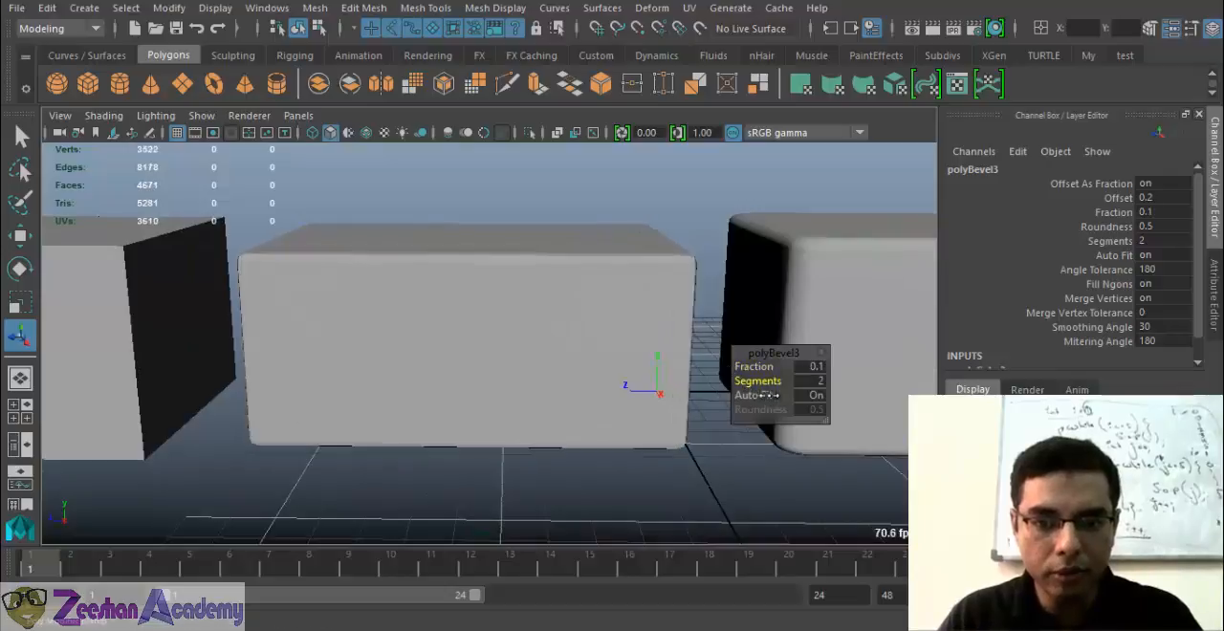
right_drag(584, 201, 660, 110)
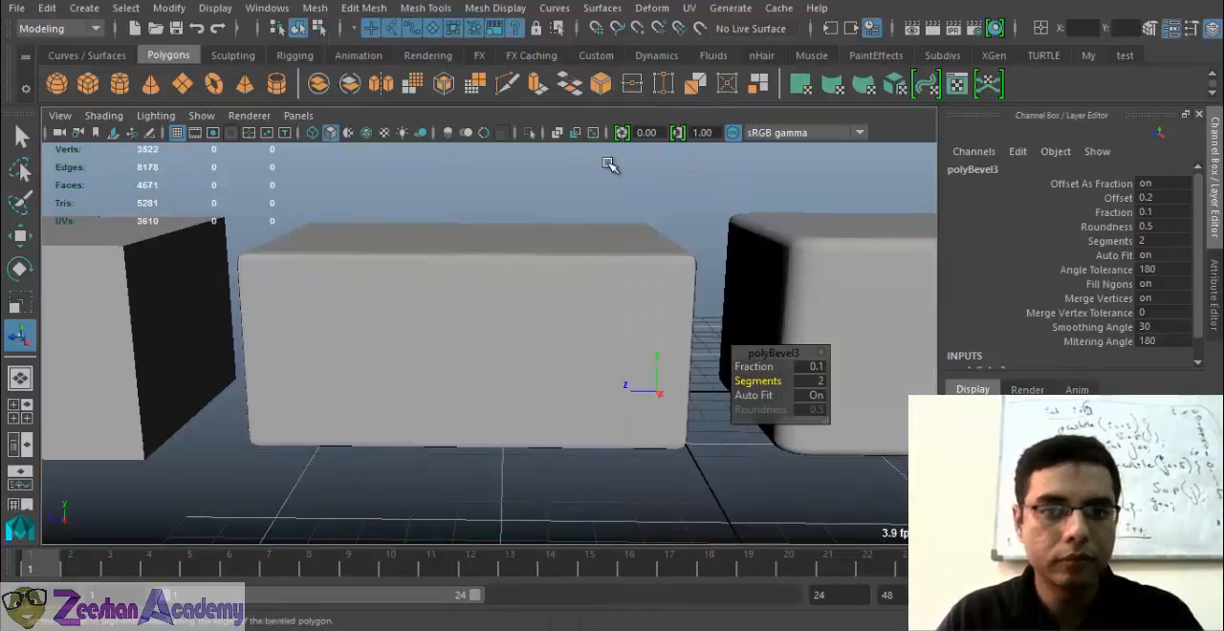
Create a polygon text label reading "Mid Poly" for the beveled middle box
click(84, 7)
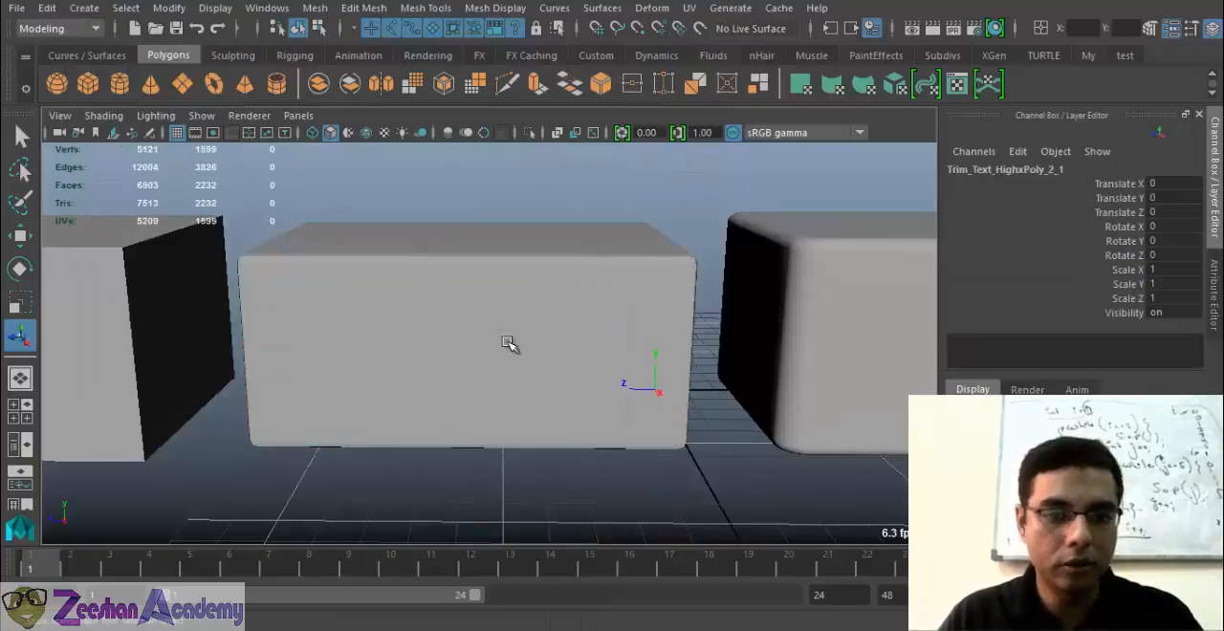
alt+drag(510, 344, 470, 350)
click(84, 7)
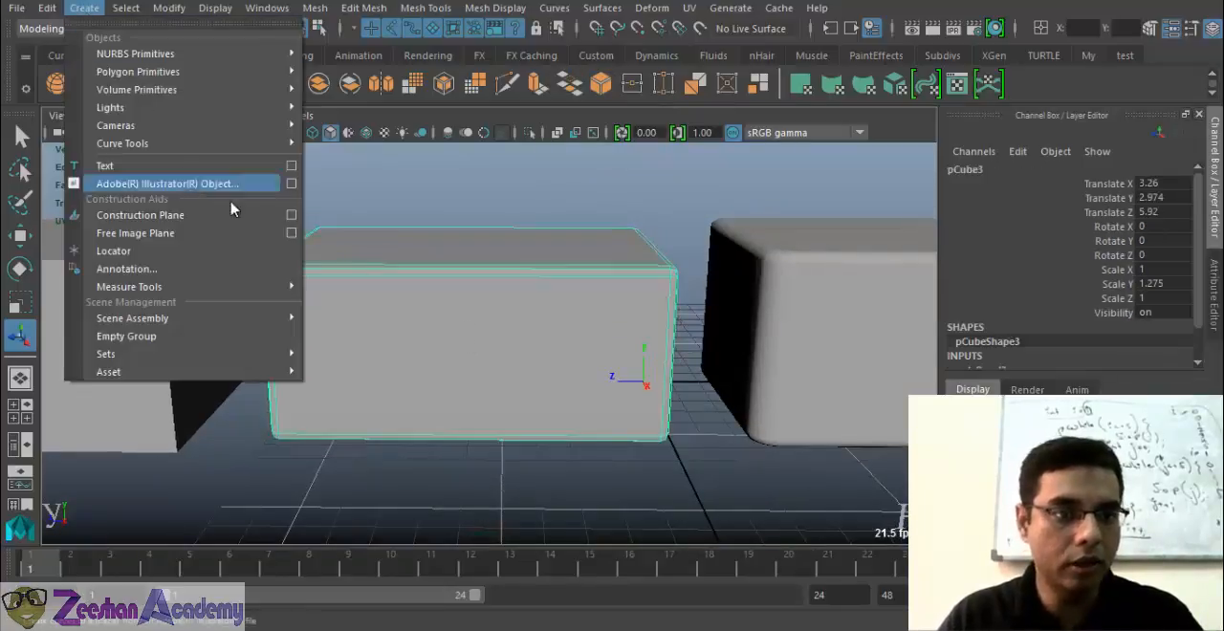
click(294, 167)
double_click(608, 260)
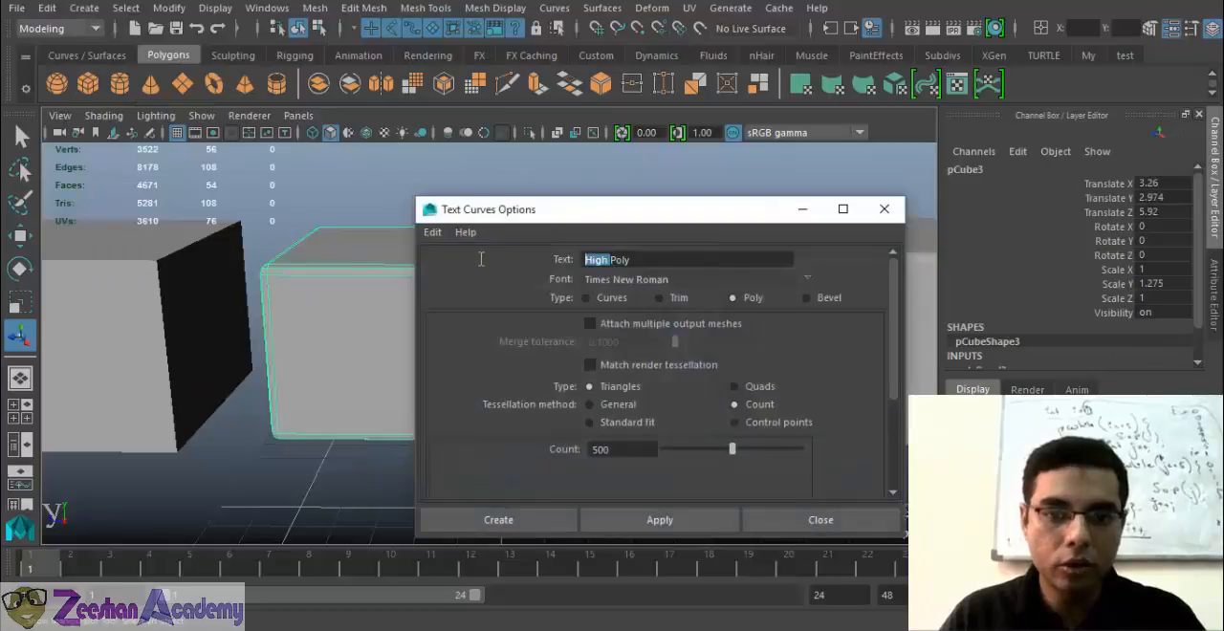
text(Mid)
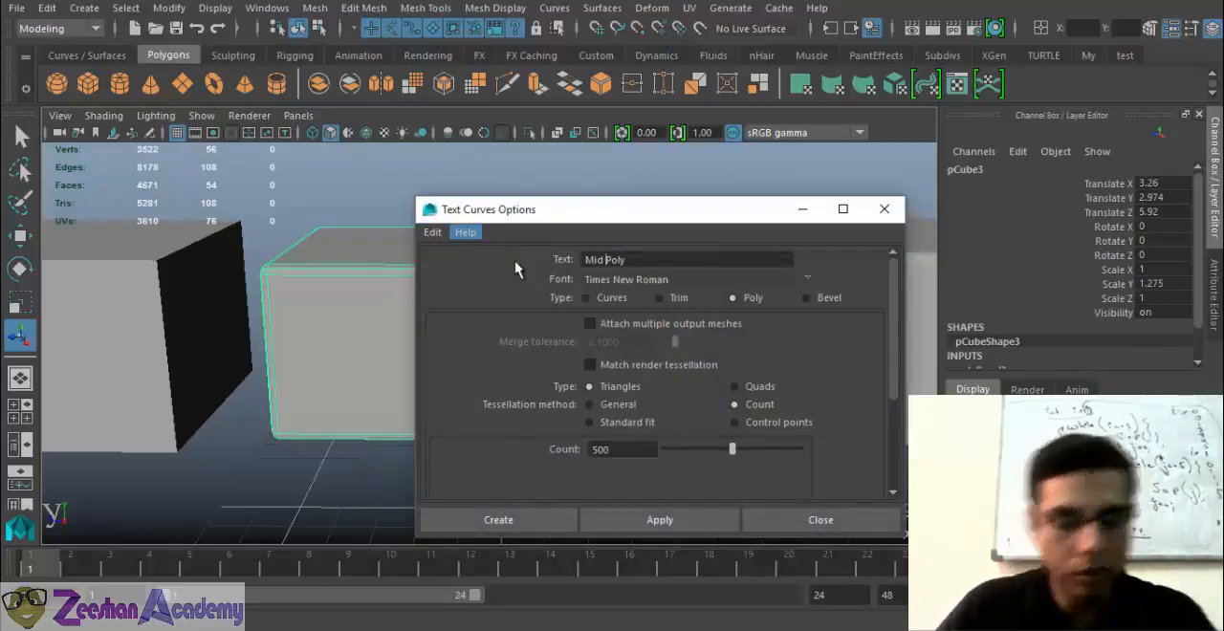
click(565, 519)
Move the Mid Poly label to the ground in front of the beveled box and rotate it in line with the other labels
alt+drag(500, 453, 531, 451)
key(w)
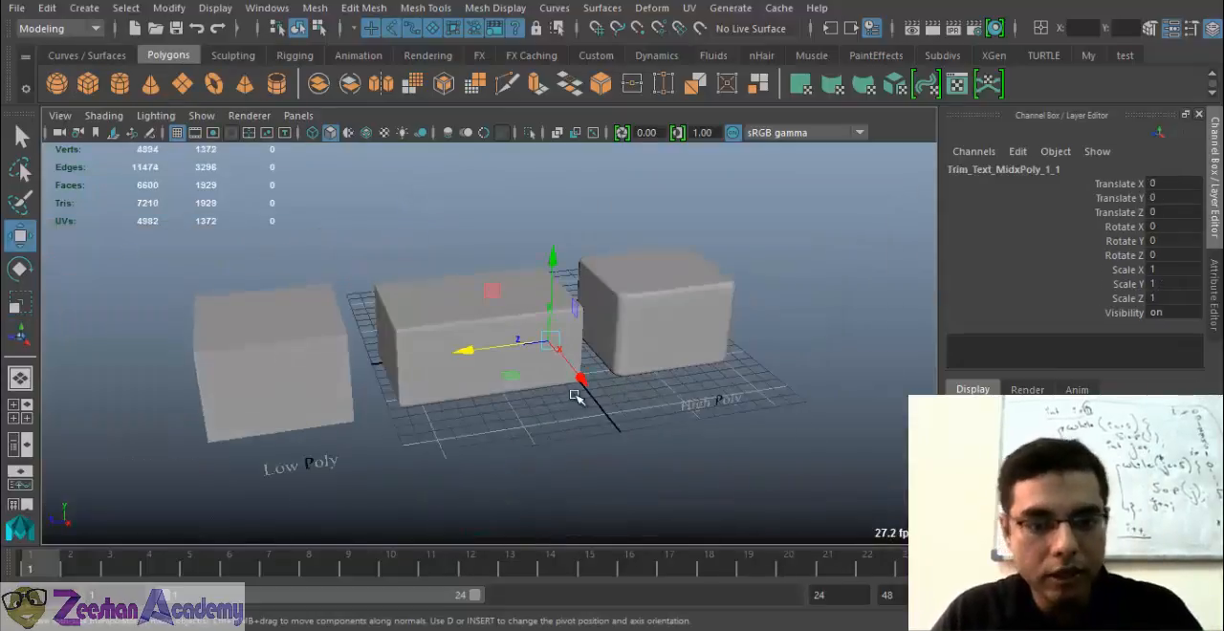
drag(584, 381, 430, 426)
key(e)
key(w)
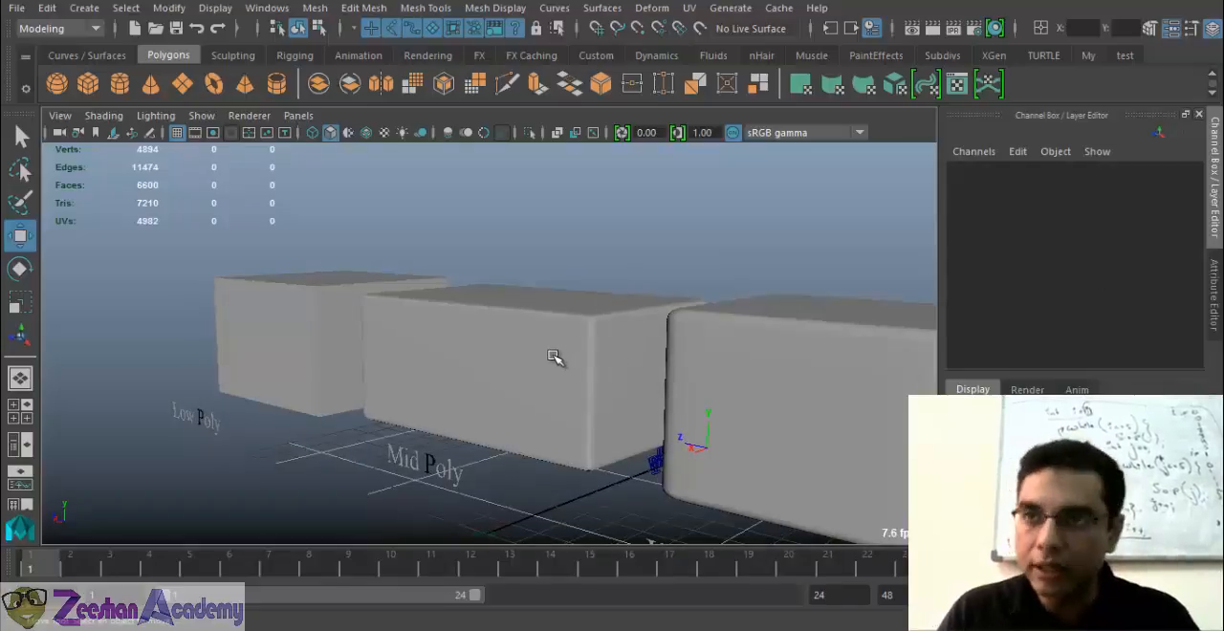
Compare the mesh density of the three labelled boxes by selecting the Mid, High and Low Poly boxes in turn, ending on High Poly
click(495, 378)
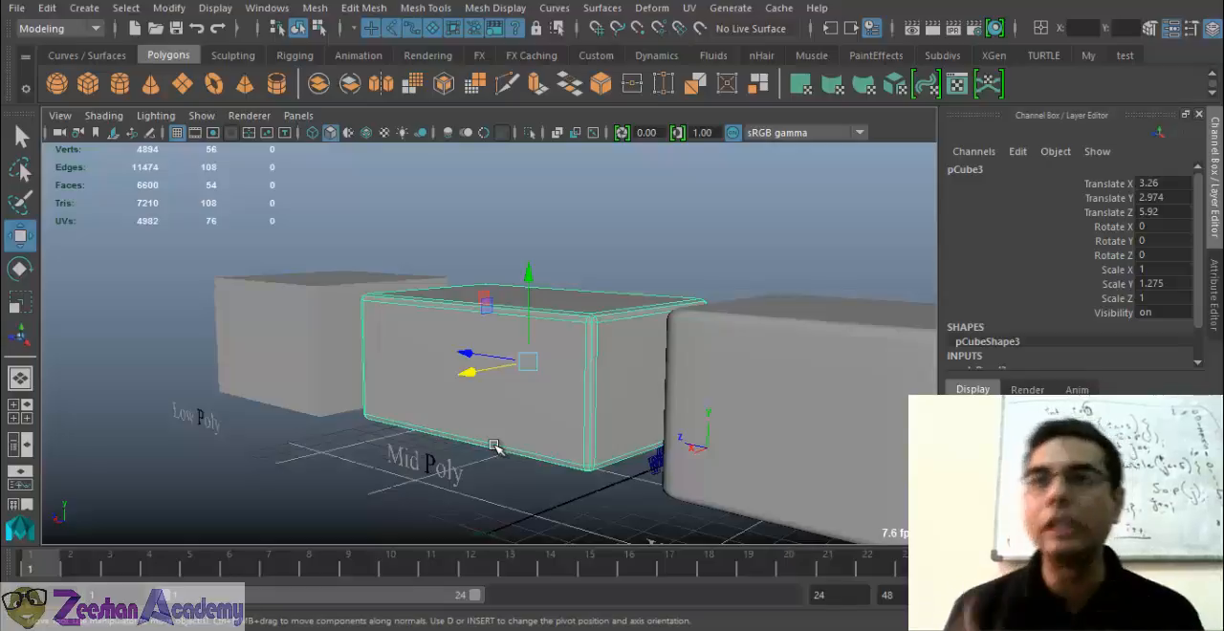
scroll(564, 428, down, 4)
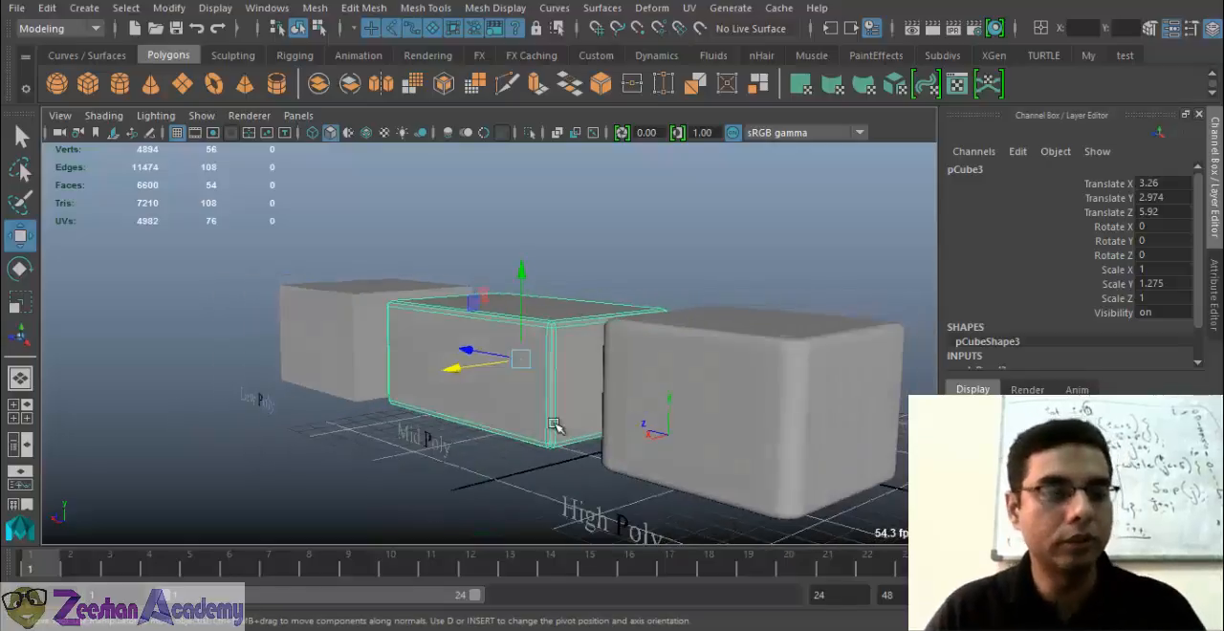
click(635, 447)
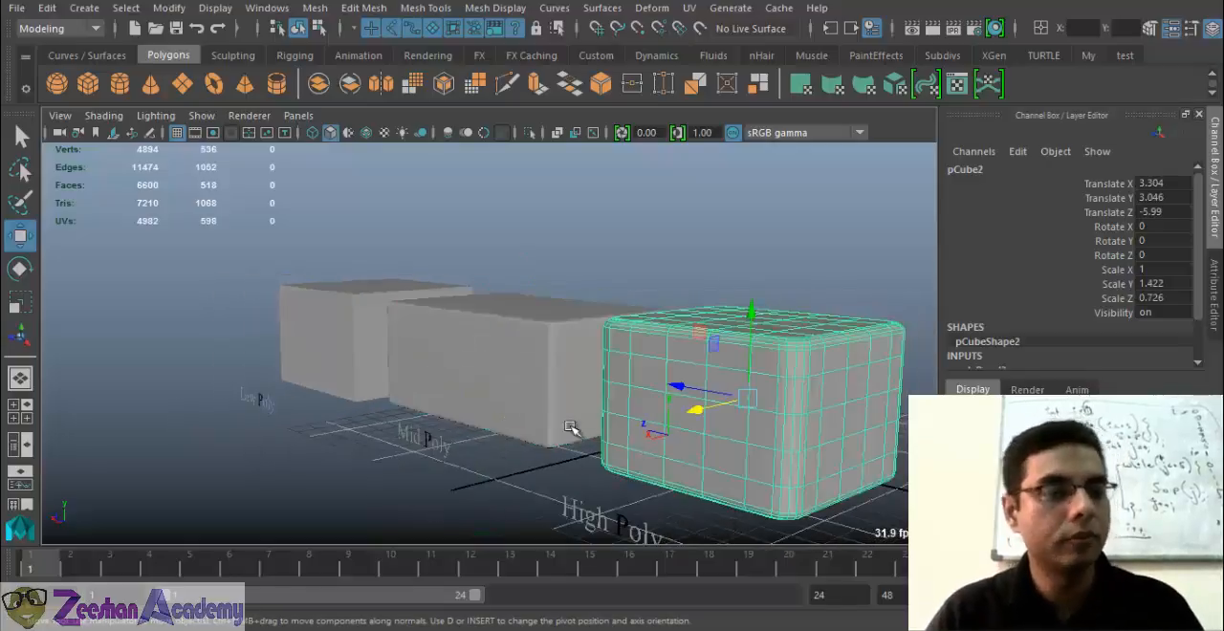
click(325, 319)
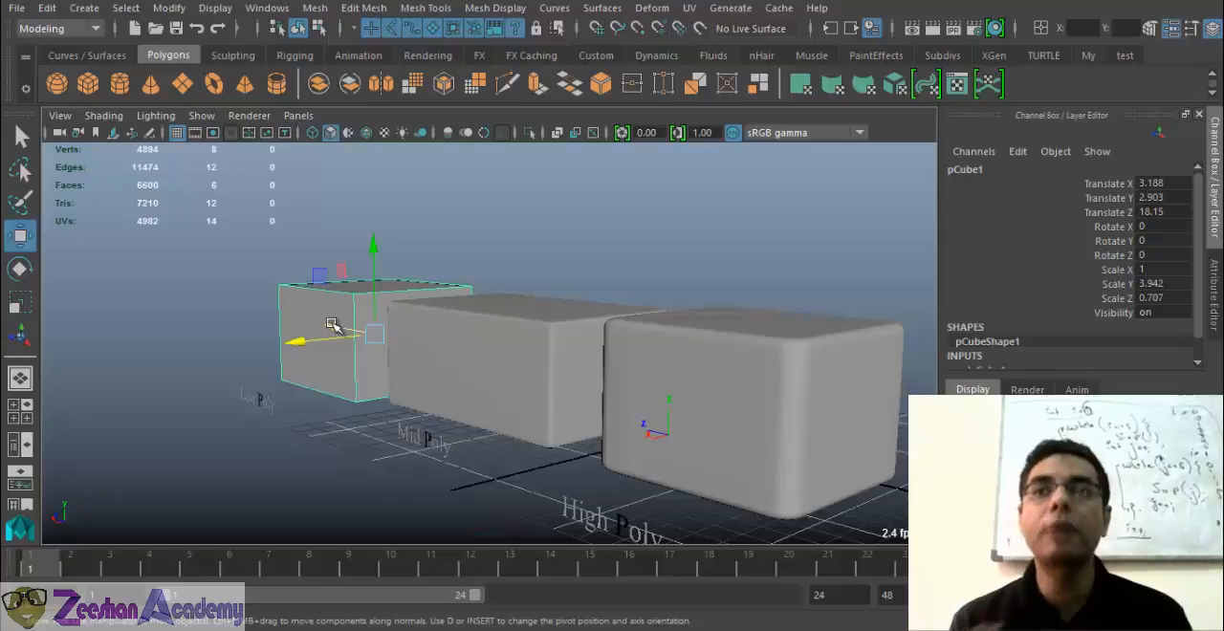
alt+drag(333, 324, 488, 398)
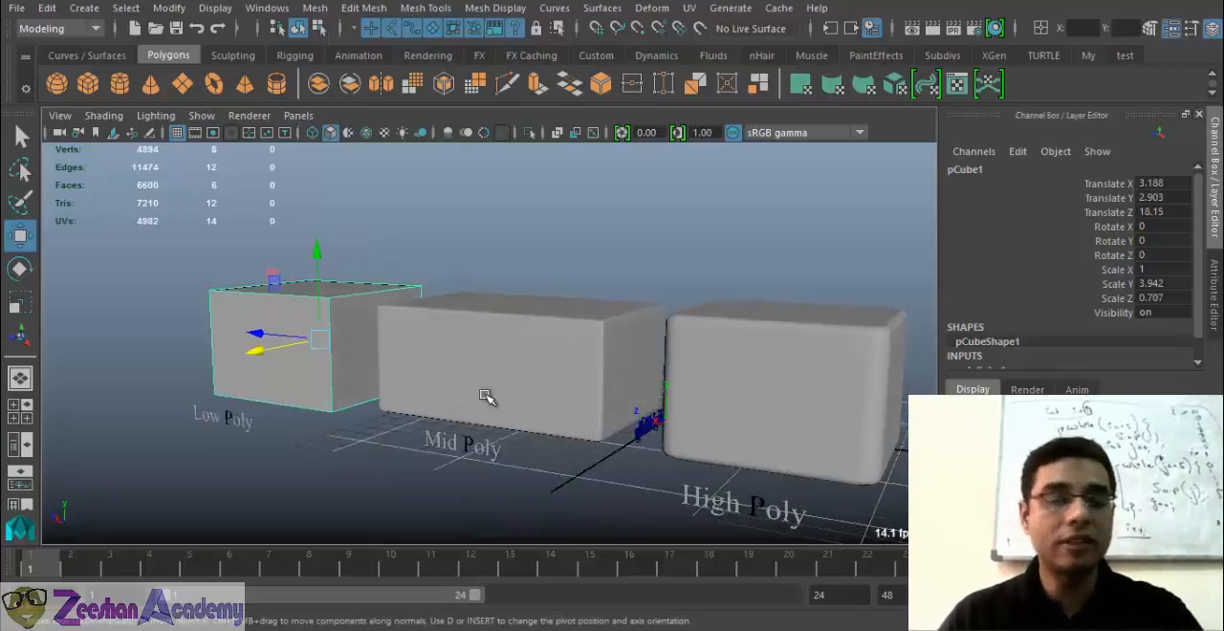
click(746, 399)
alt+drag(743, 441, 672, 415)
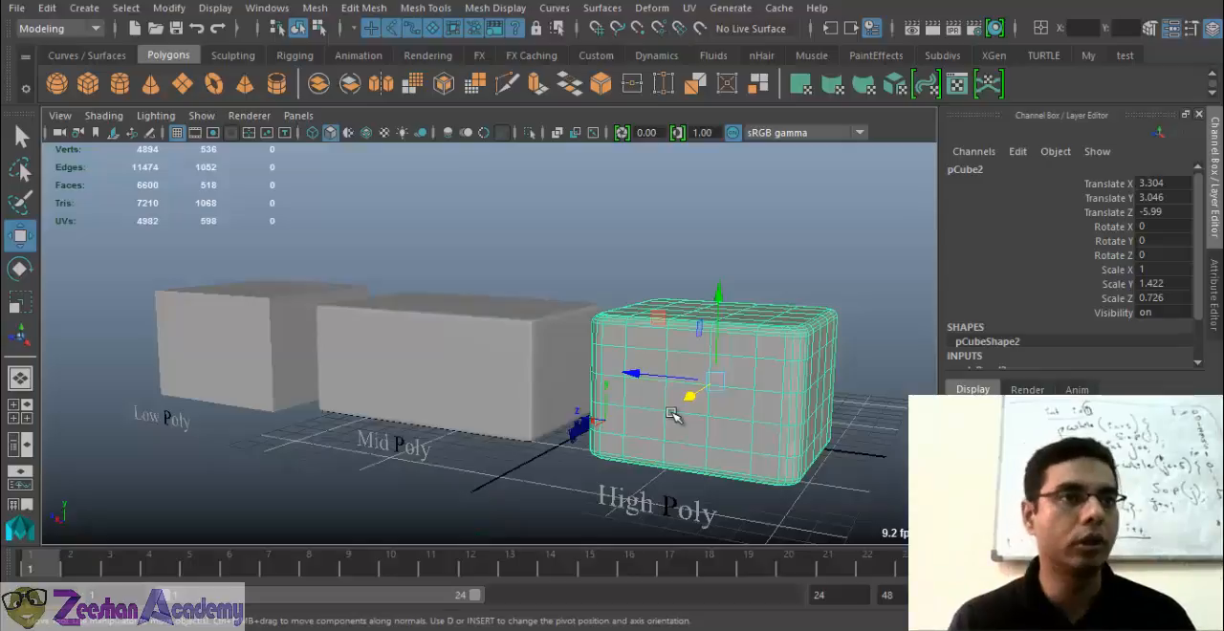
Compare the polygon counts of the Low, High and Mid Poly boxes again, and view the row from the Low Poly end
click(269, 322)
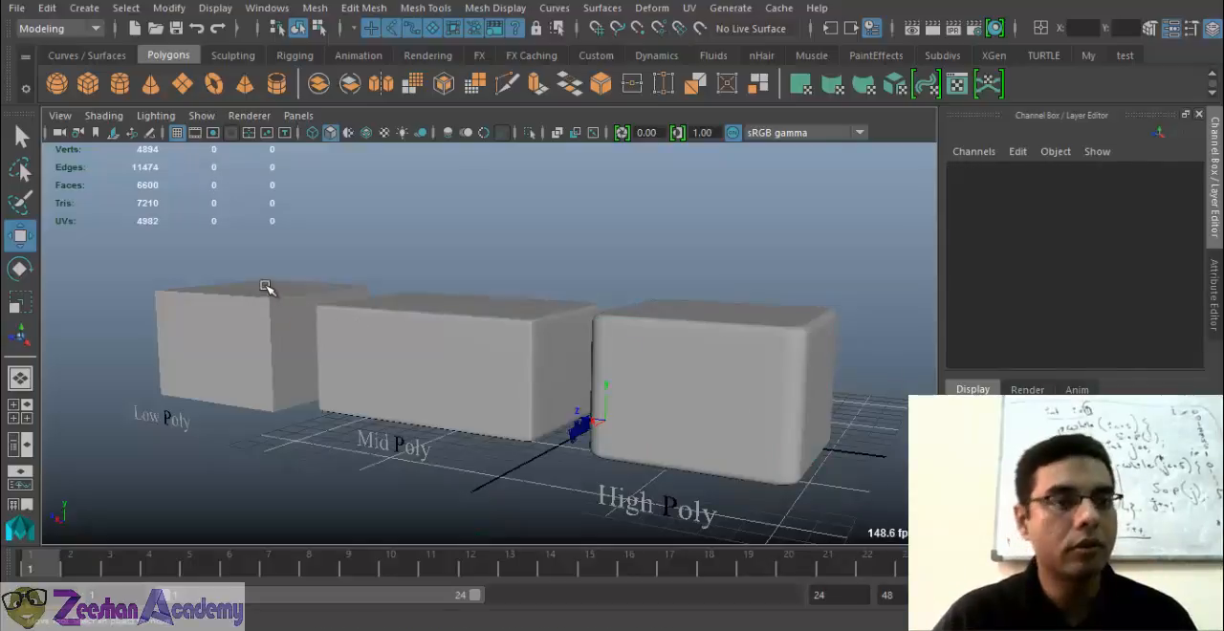
click(267, 288)
alt+drag(443, 405, 464, 406)
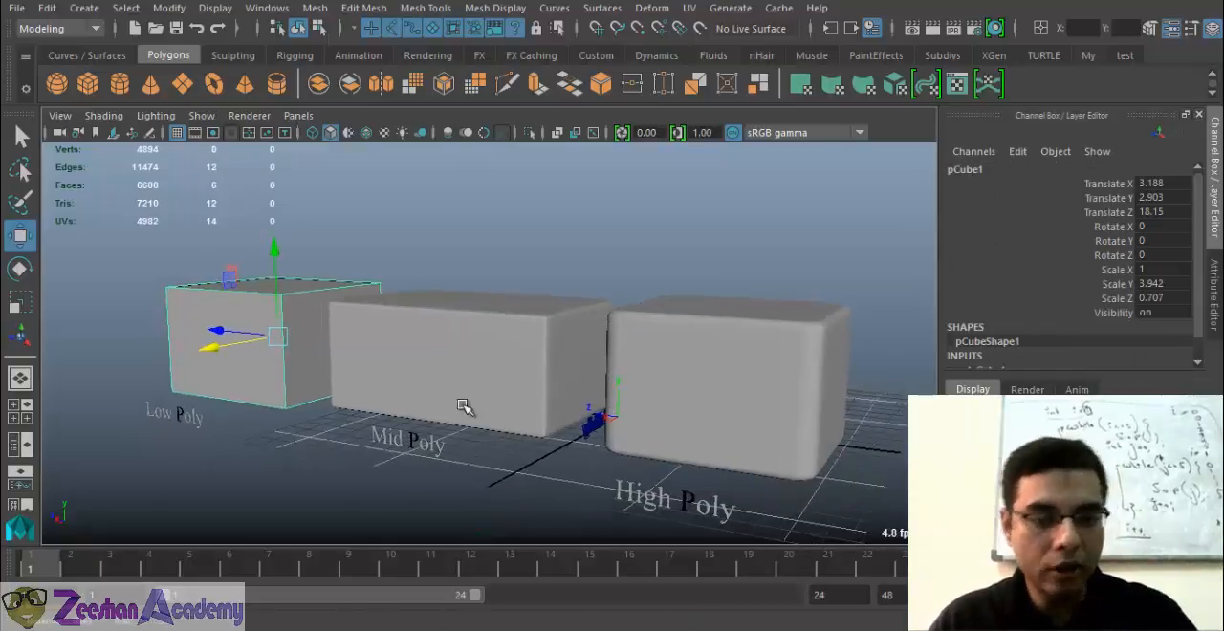
click(762, 340)
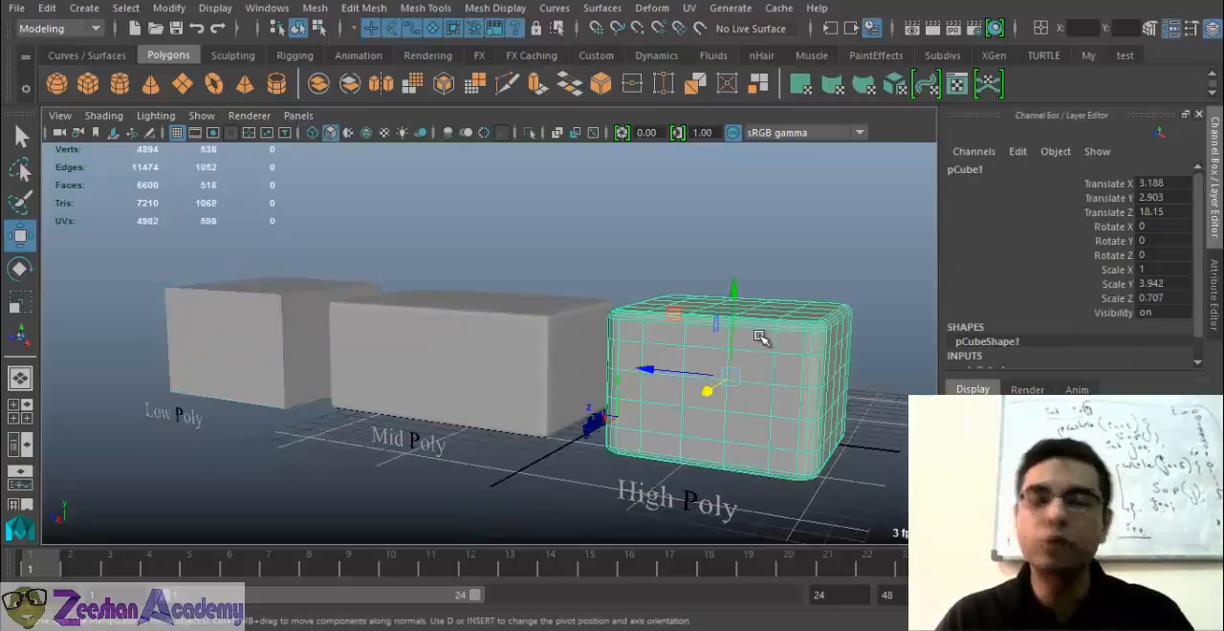
click(443, 332)
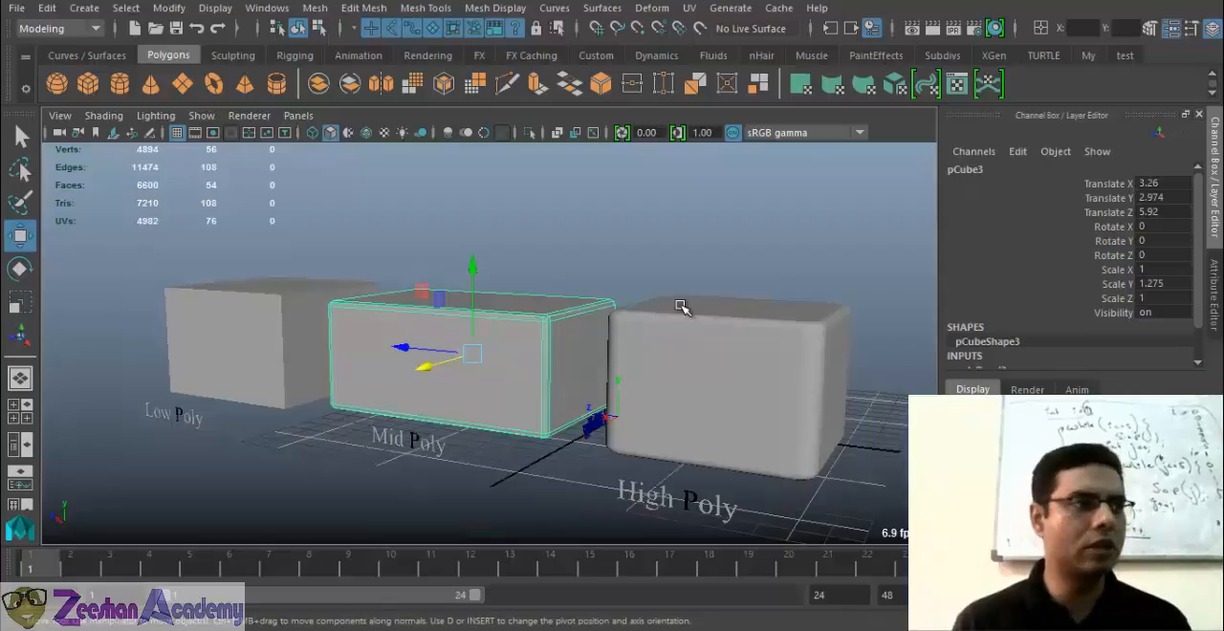
click(273, 316)
alt+drag(273, 316, 245, 418)
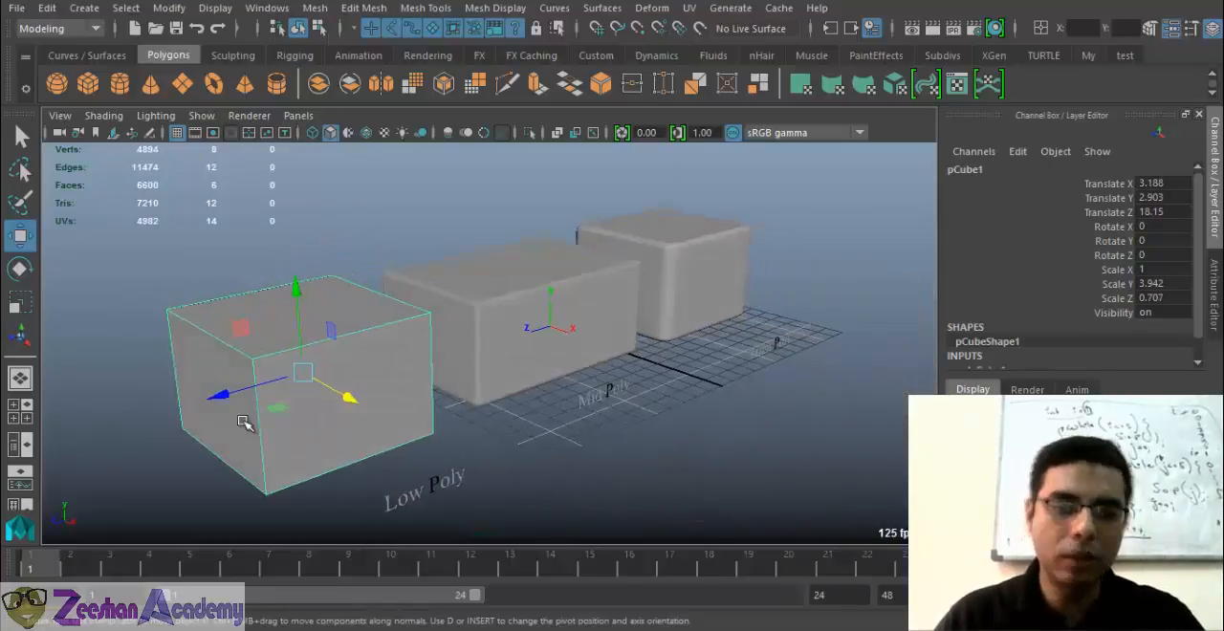
click(155, 28)
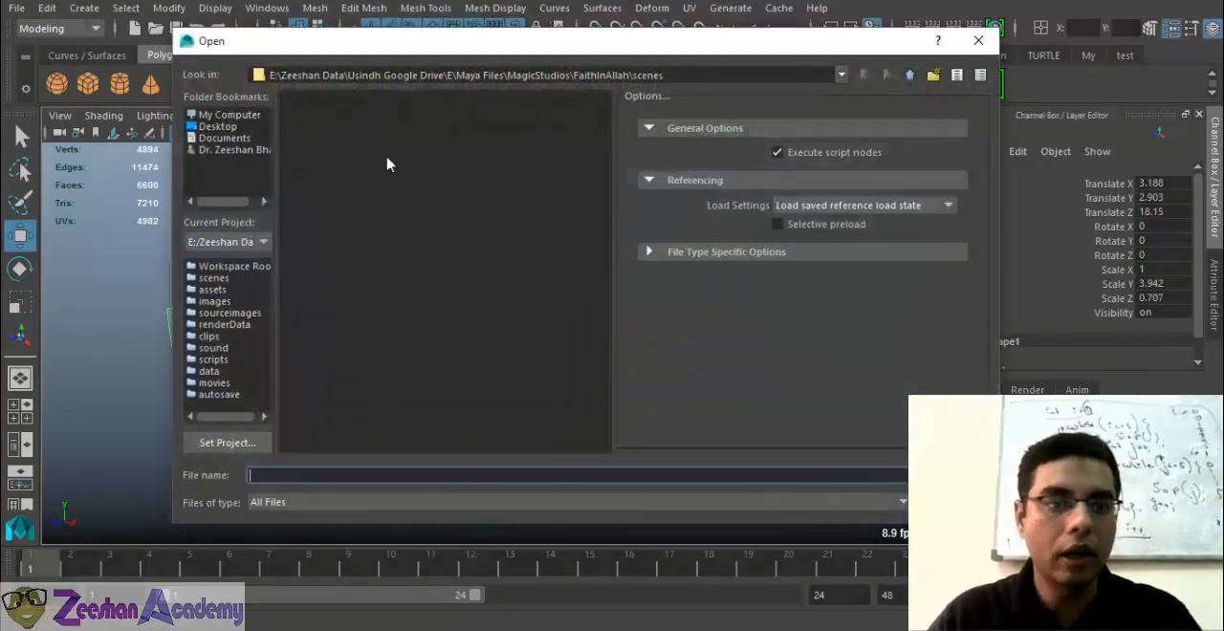
click(979, 41)
click(176, 28)
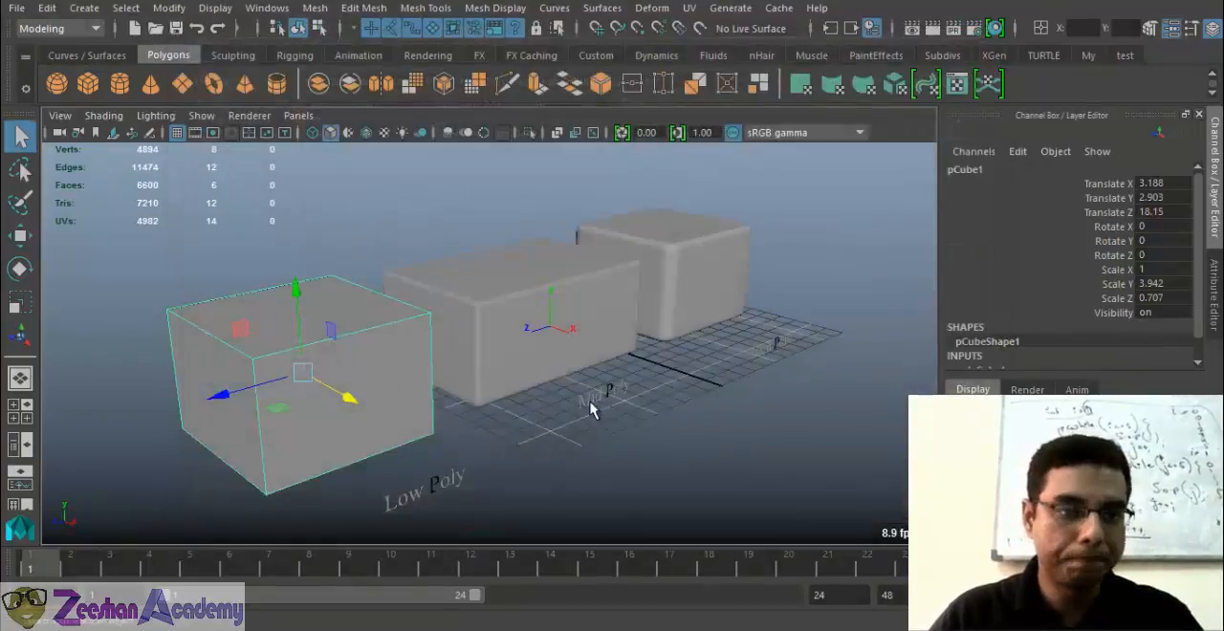
click(978, 41)
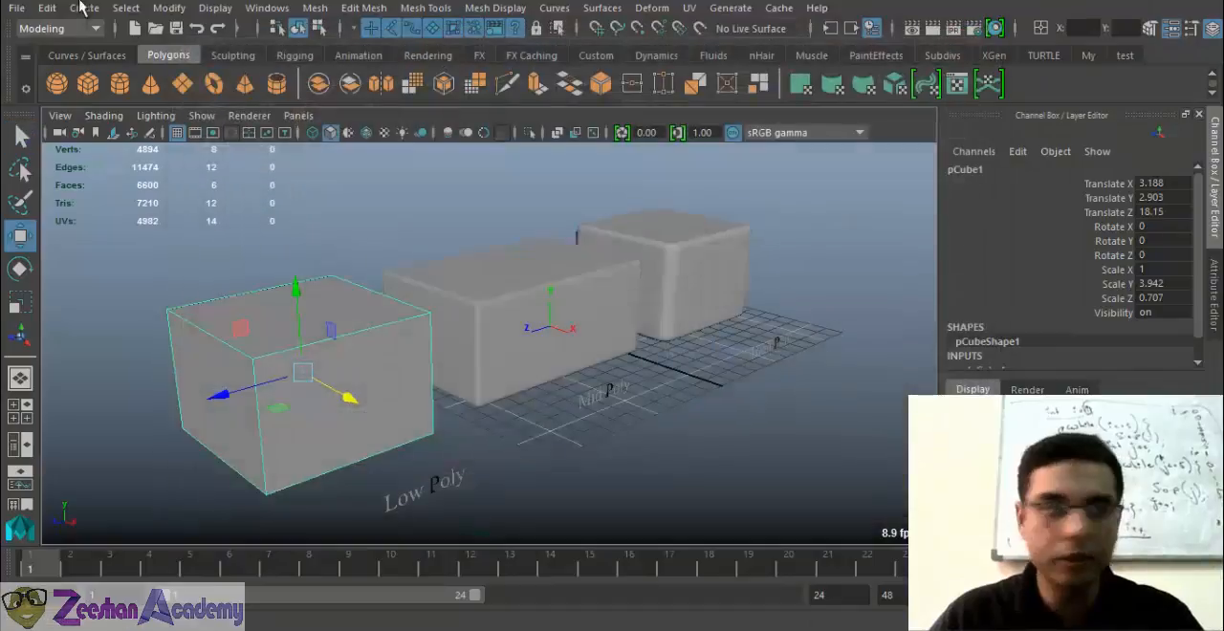
Set the MayaBatch02 folder inside MagicStudios as the current project
click(16, 8)
click(142, 536)
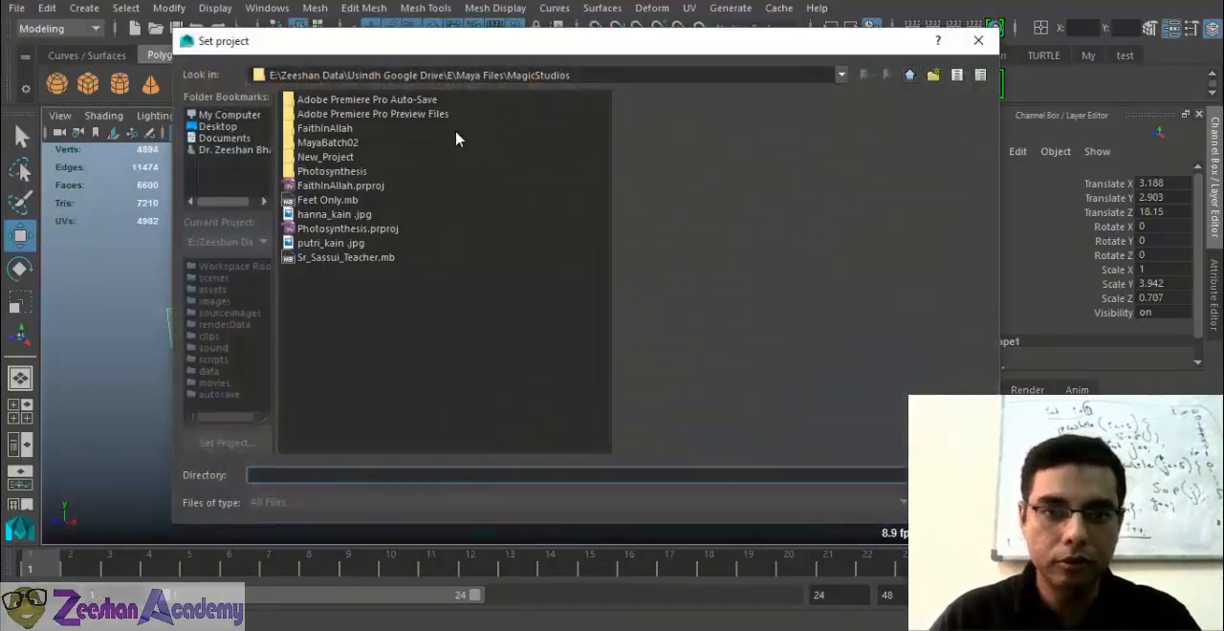
click(327, 143)
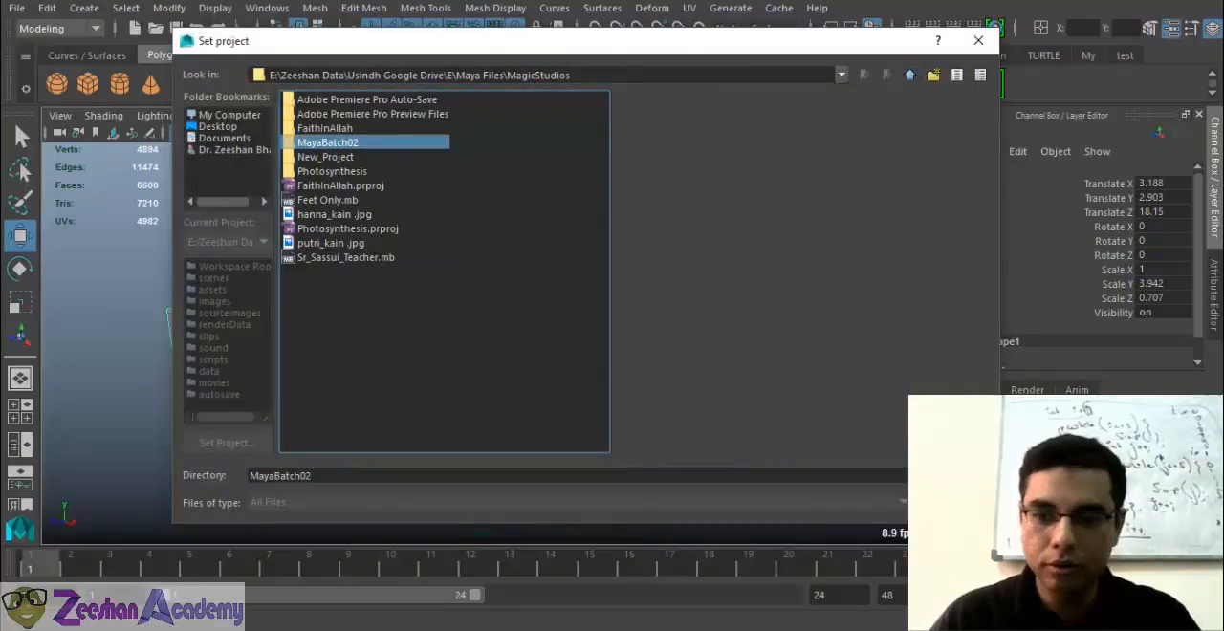
click(951, 476)
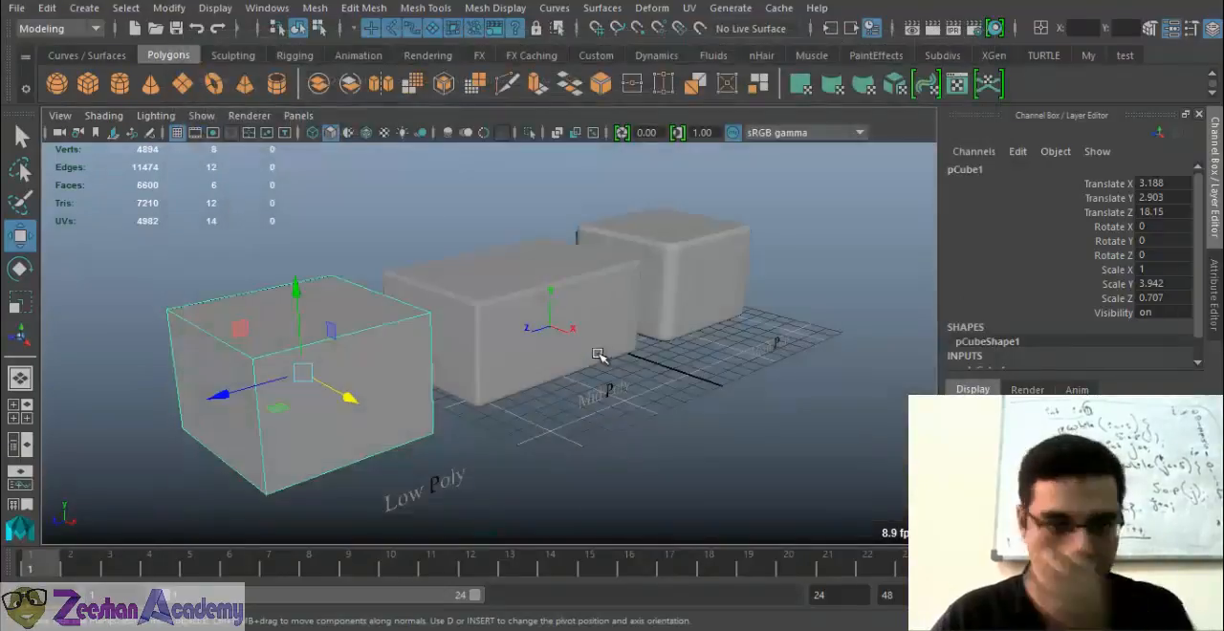
Examine the current project's name, location and primary folder assignments in the Project Window, and close it
click(16, 9)
click(18, 11)
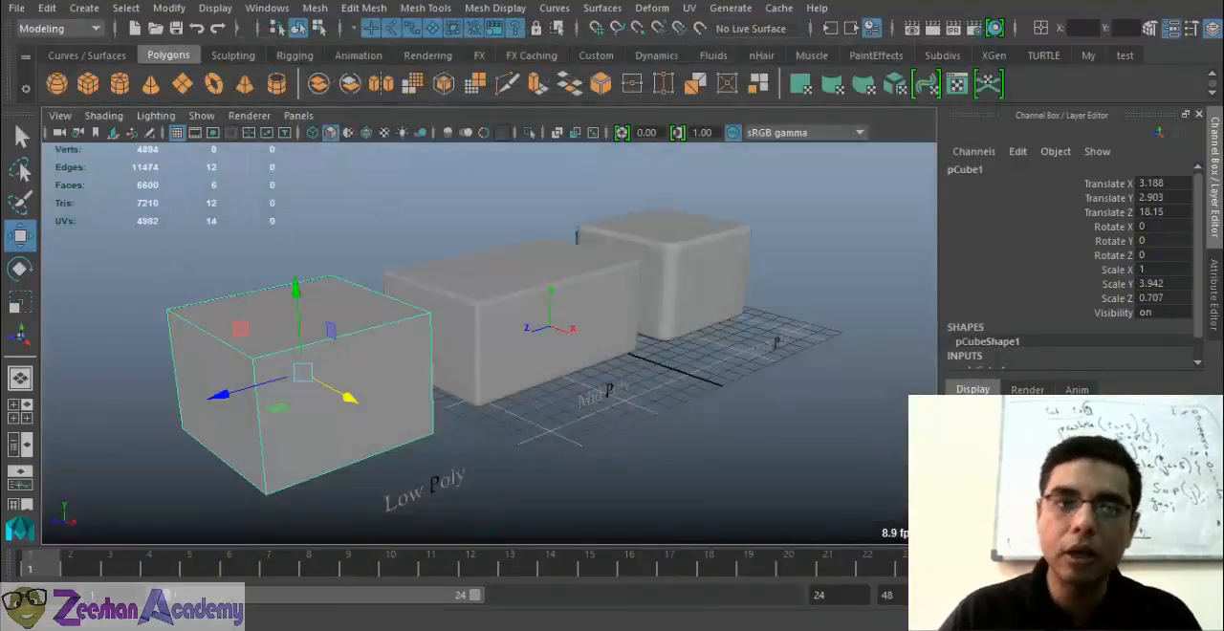
click(18, 10)
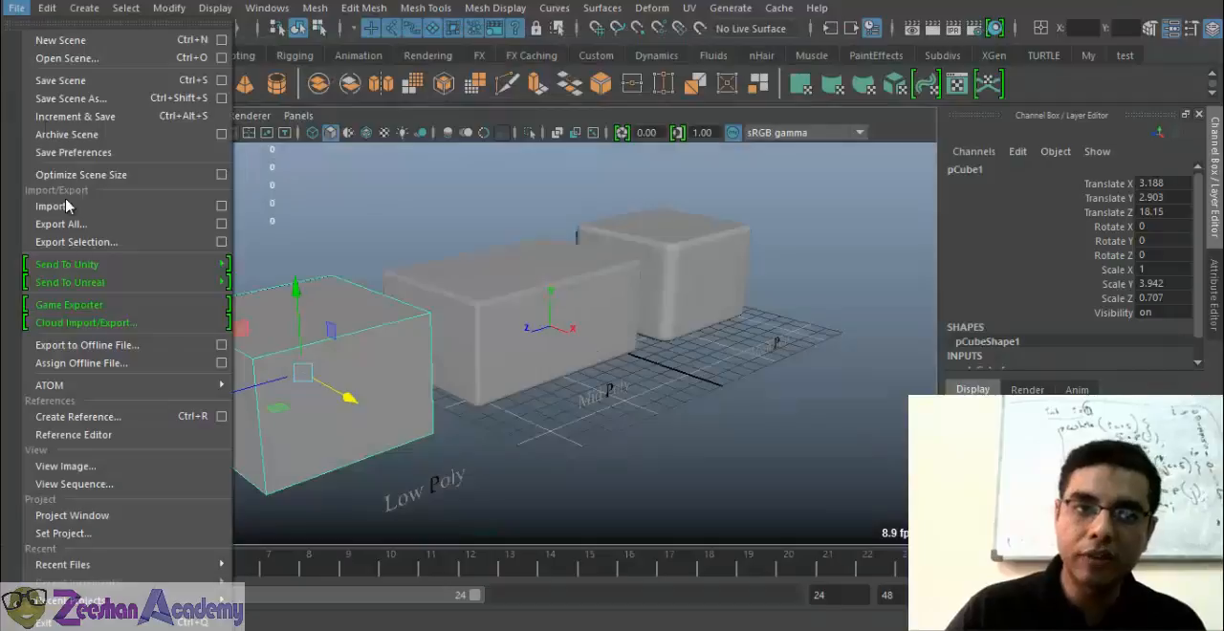
click(121, 517)
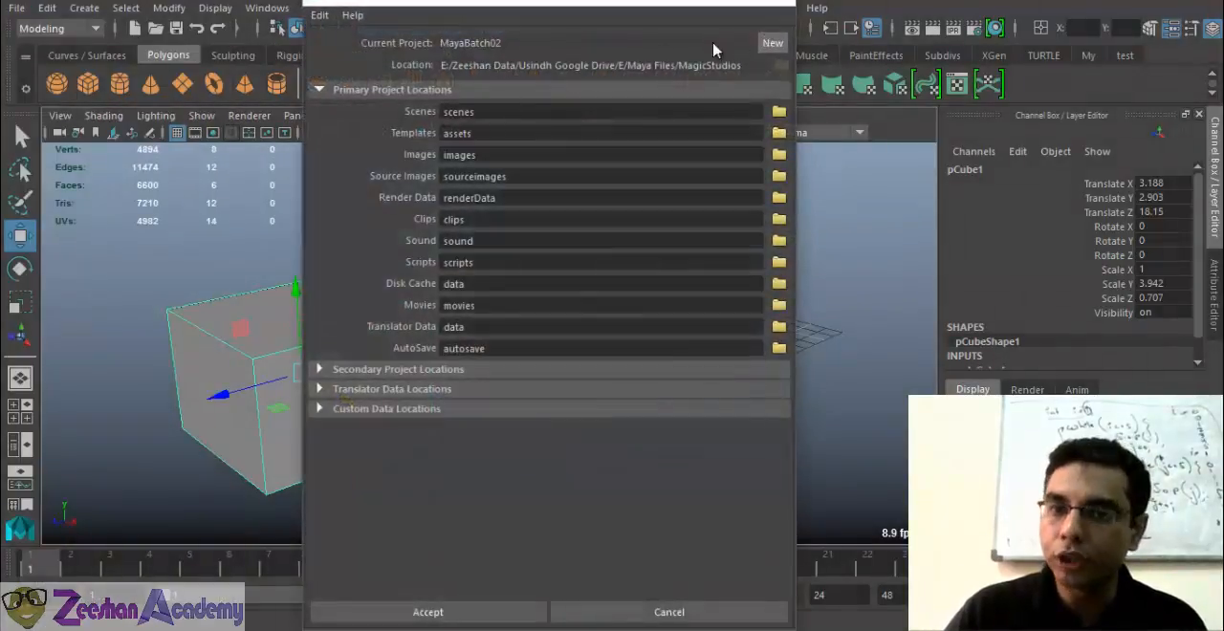
double_click(545, 48)
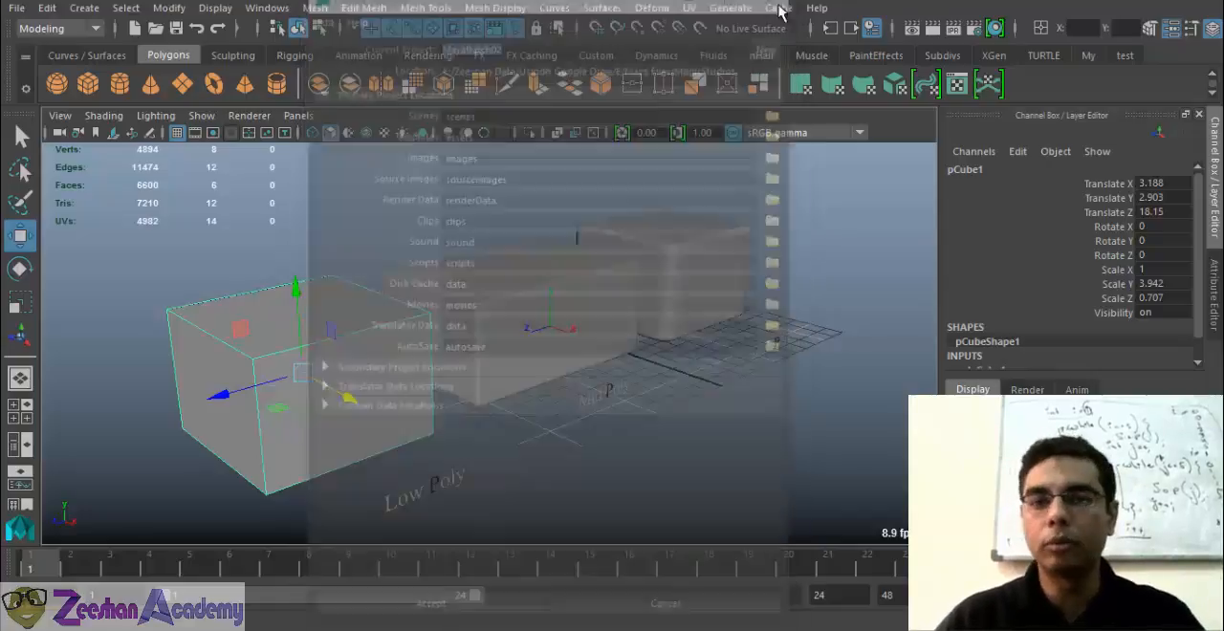
Set the current project to MayaBatch02 once more
click(16, 9)
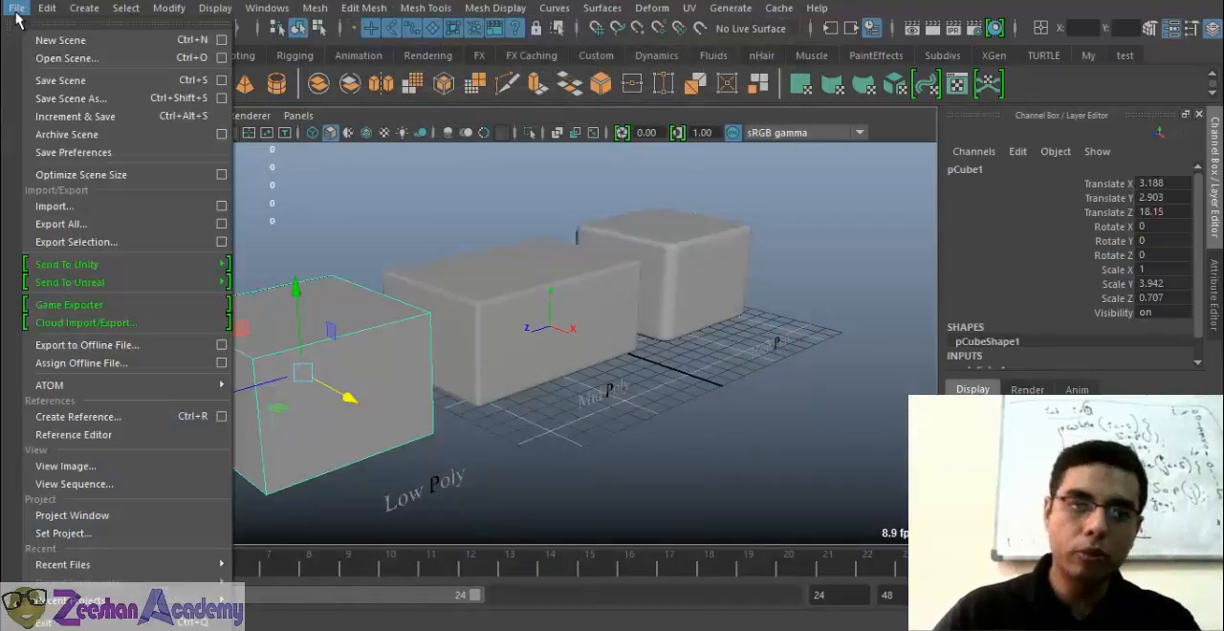
click(76, 508)
click(333, 143)
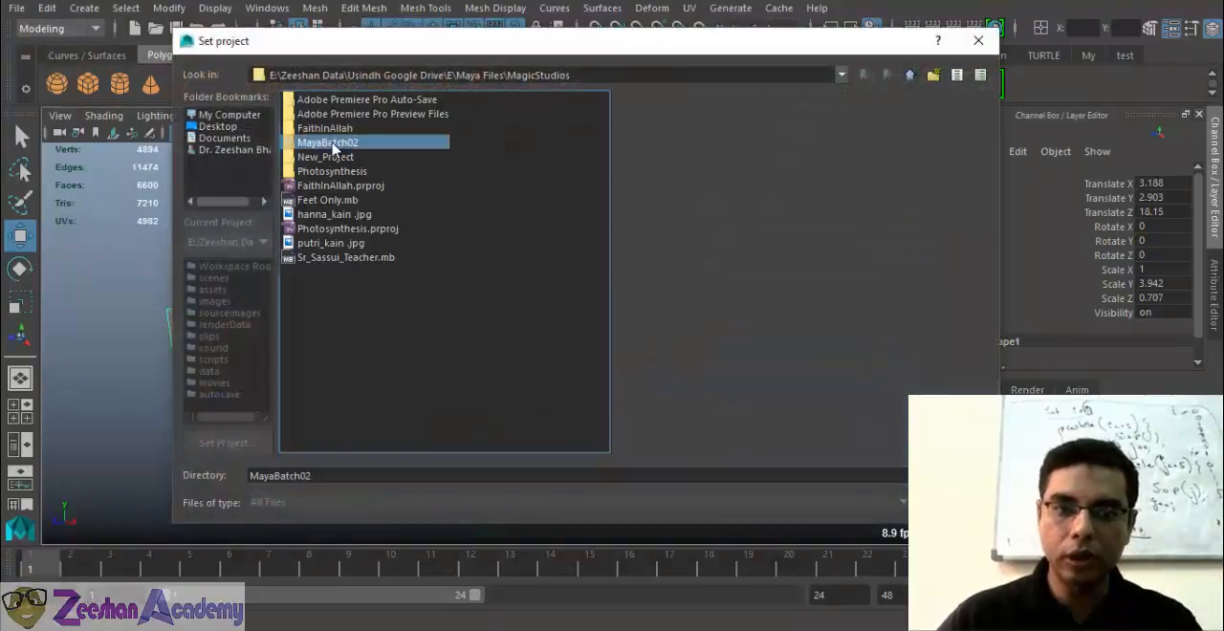
click(950, 475)
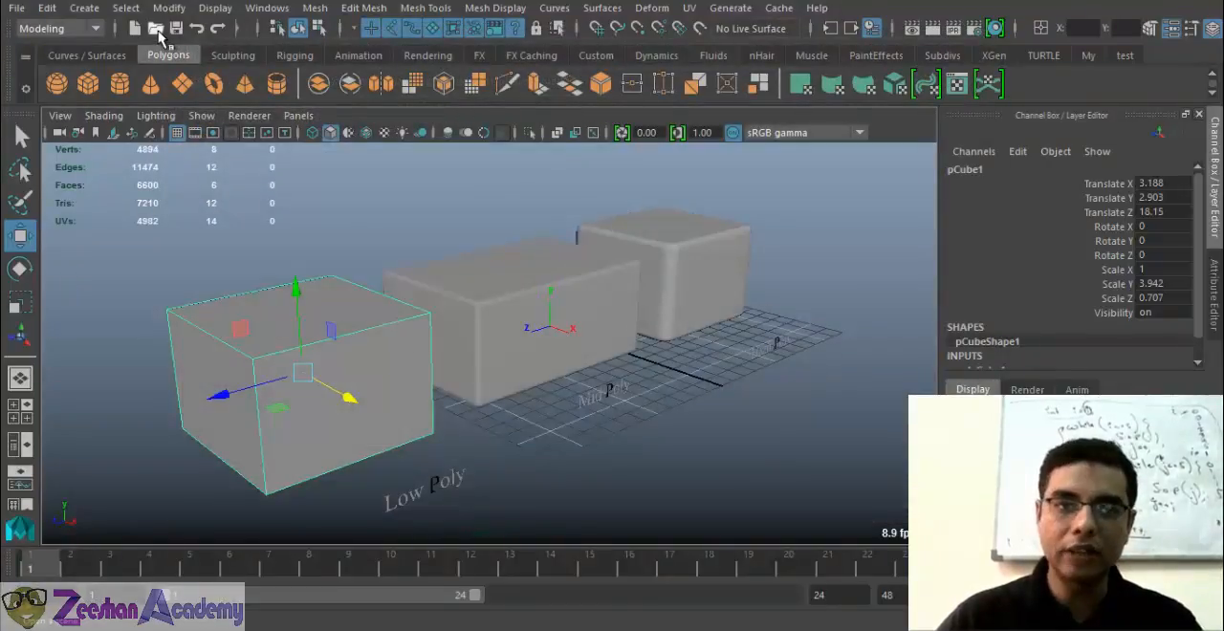
Check the MayaBatch02 scenes folder for opening files, and start saving the current scene into that folder
click(156, 30)
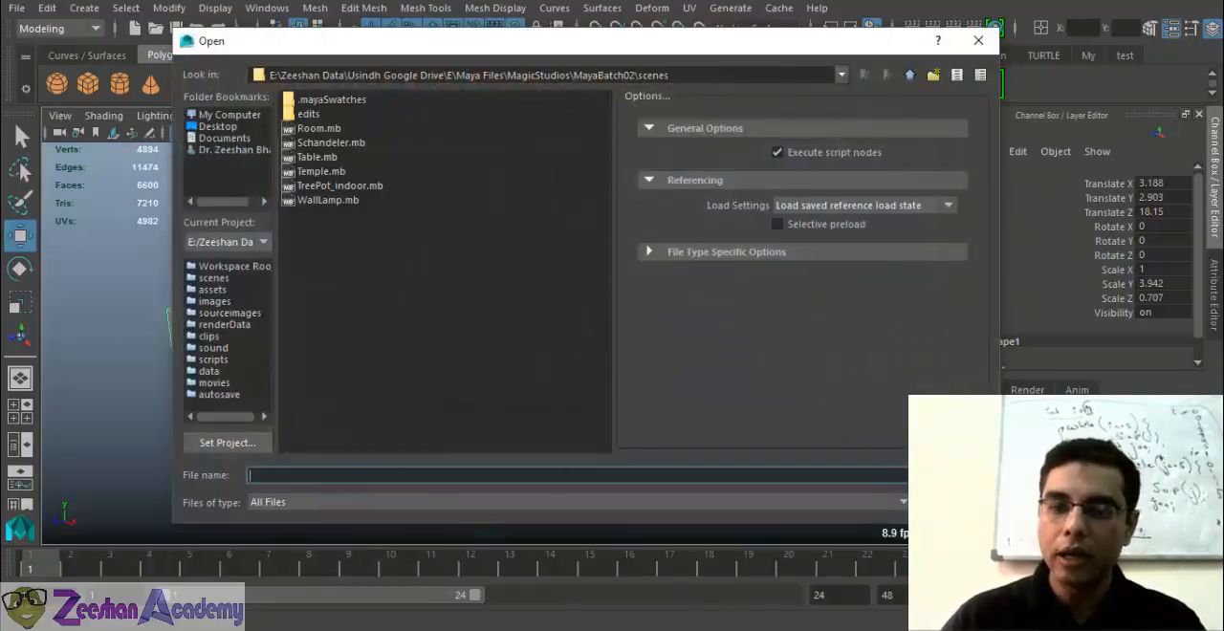
click(951, 502)
click(178, 31)
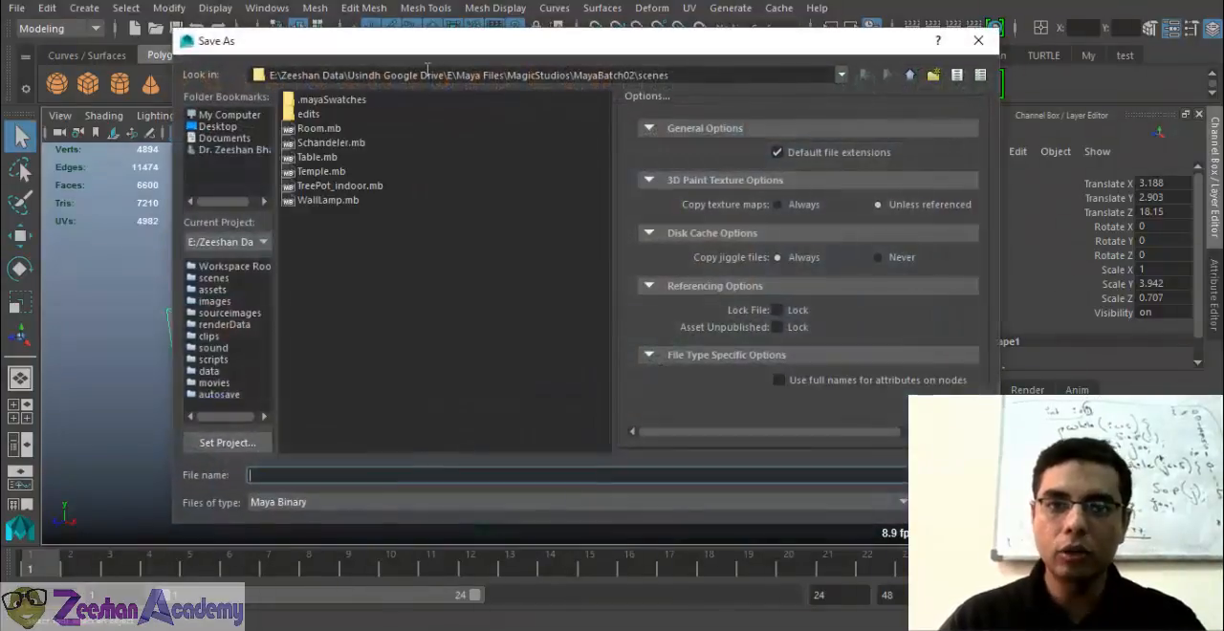